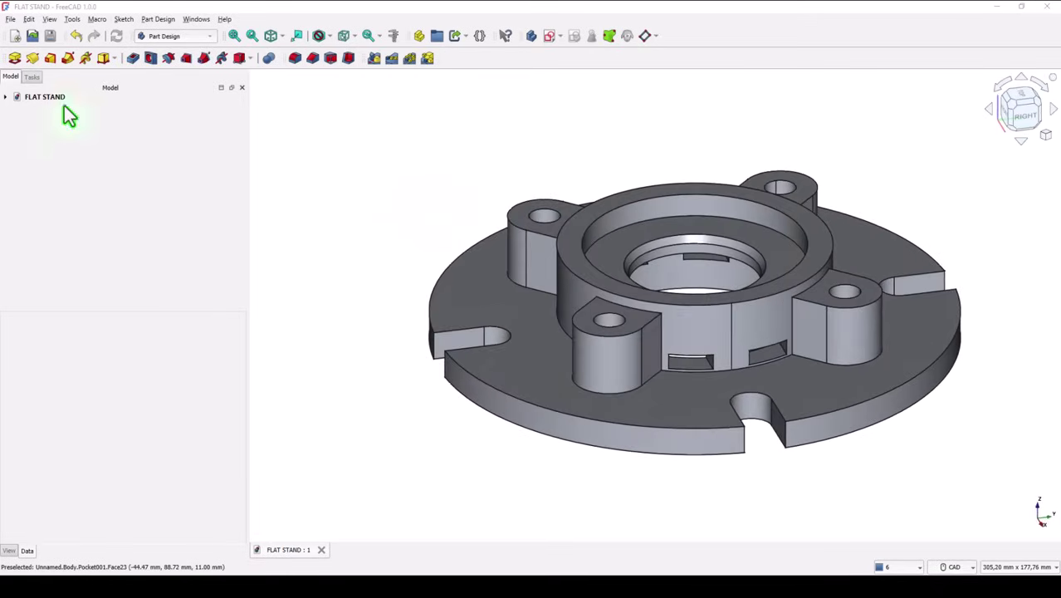
pyautogui.click(29, 98)
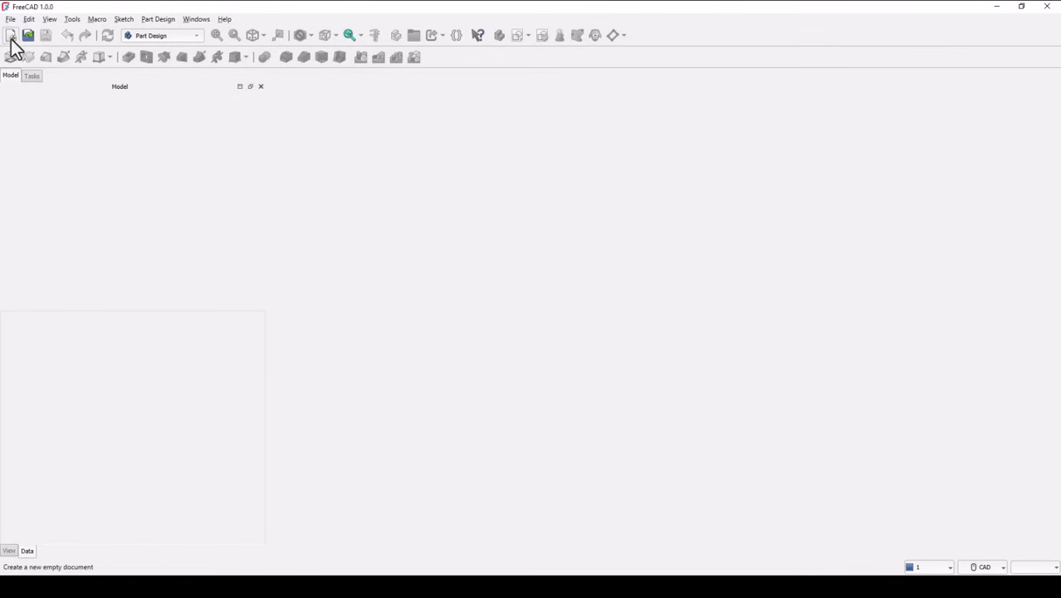
# - Create a new document and start a body sketch on the XY plane
pyautogui.click(11, 36)
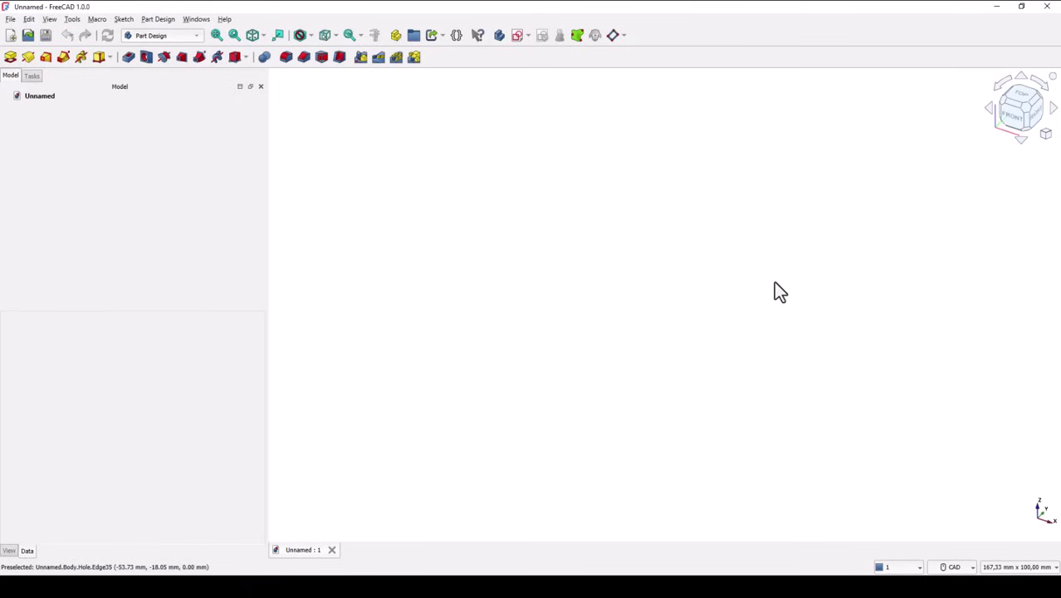
pyautogui.click(954, 566)
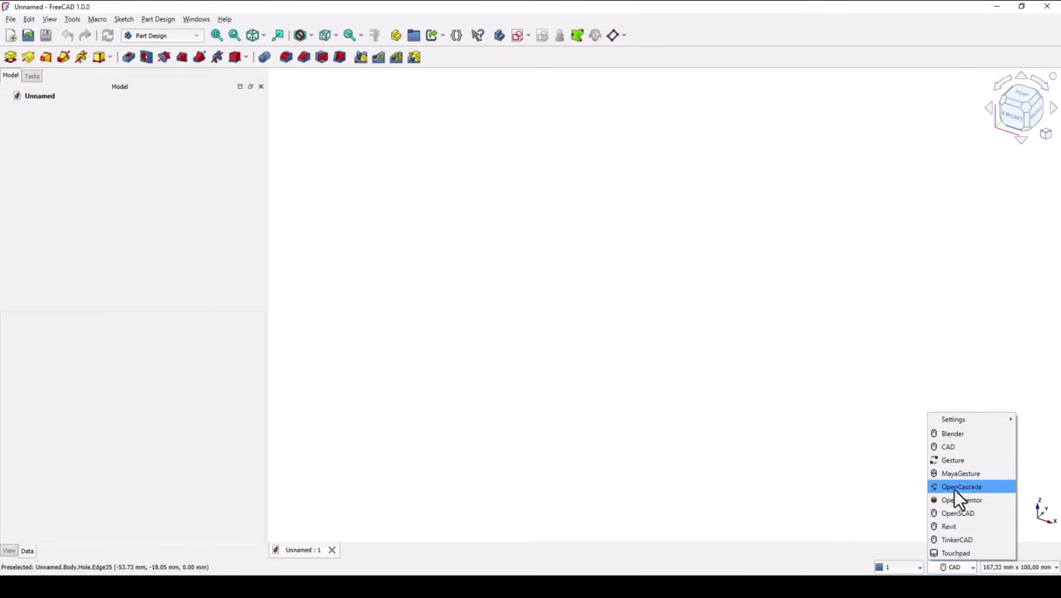
pyautogui.click(772, 319)
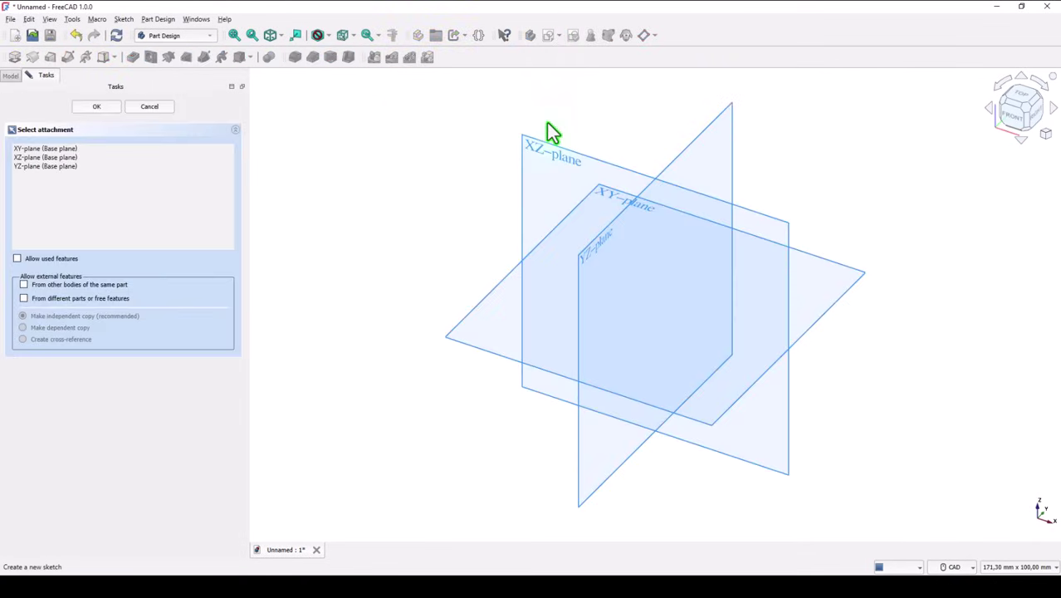
pyautogui.click(843, 267)
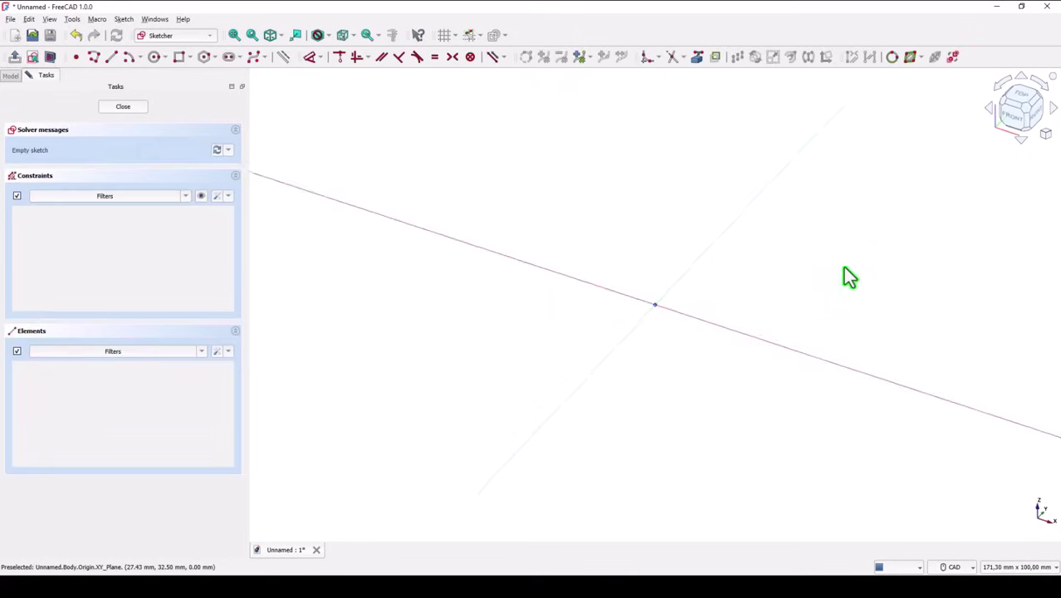
# - Draw a 200 mm diameter circle centred on the sketch origin and finish the sketch
pyautogui.click(155, 57)
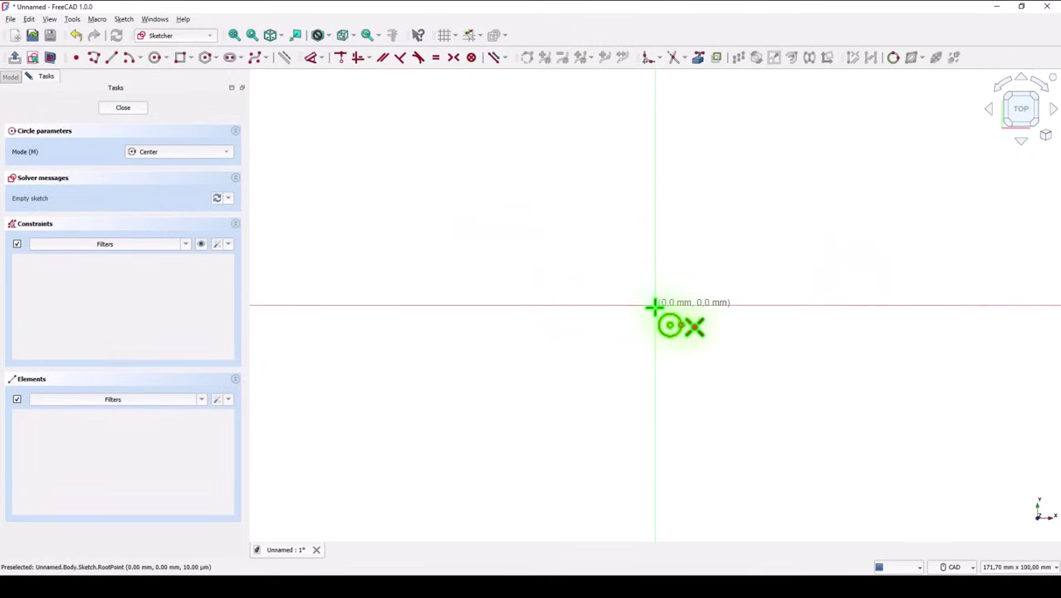
pyautogui.click(657, 302)
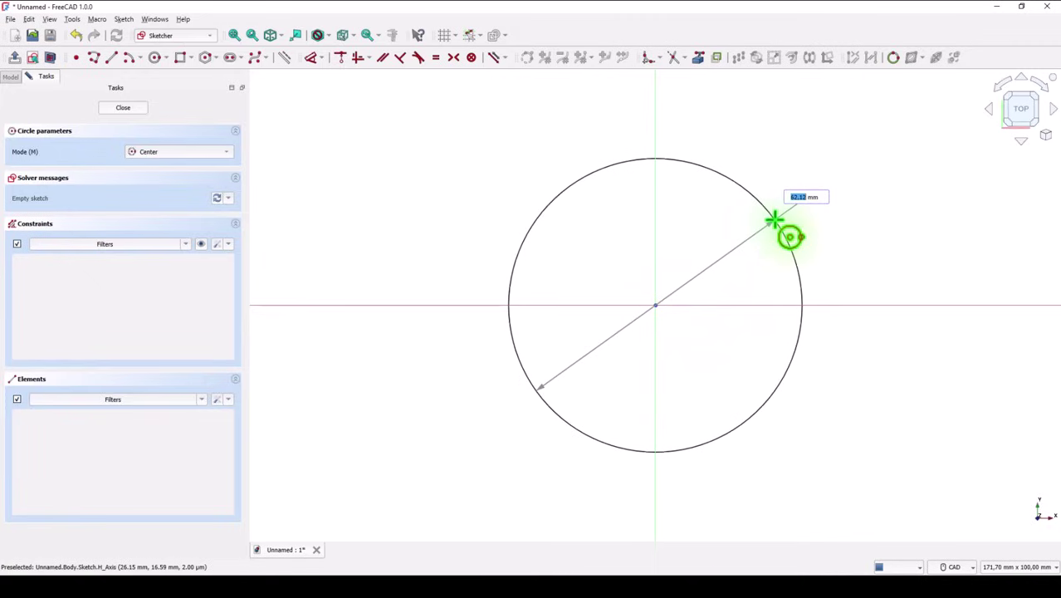
pyautogui.write('200')
pyautogui.press('Return')
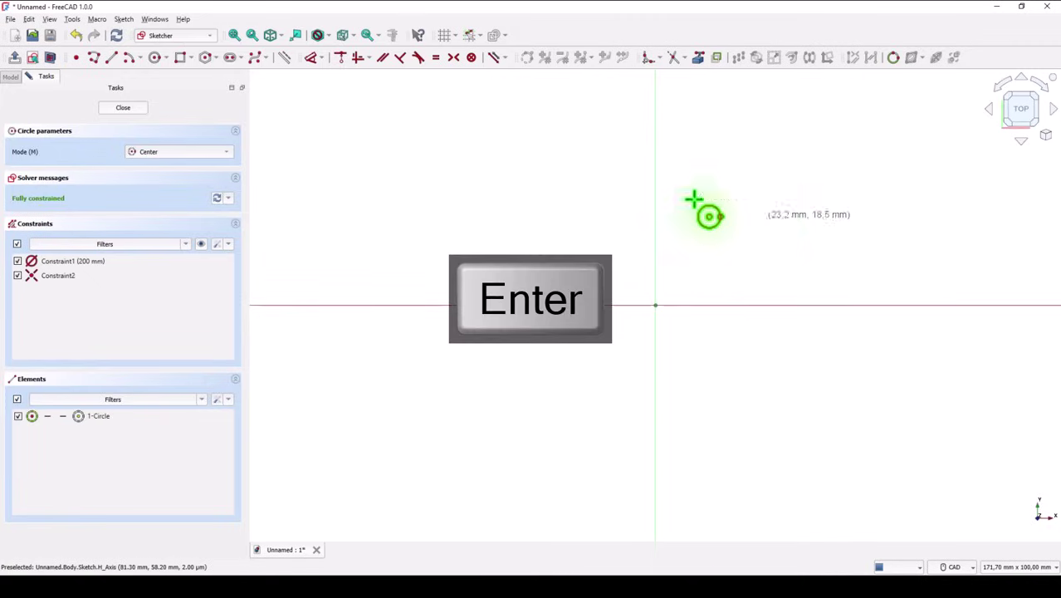
pyautogui.click(231, 37)
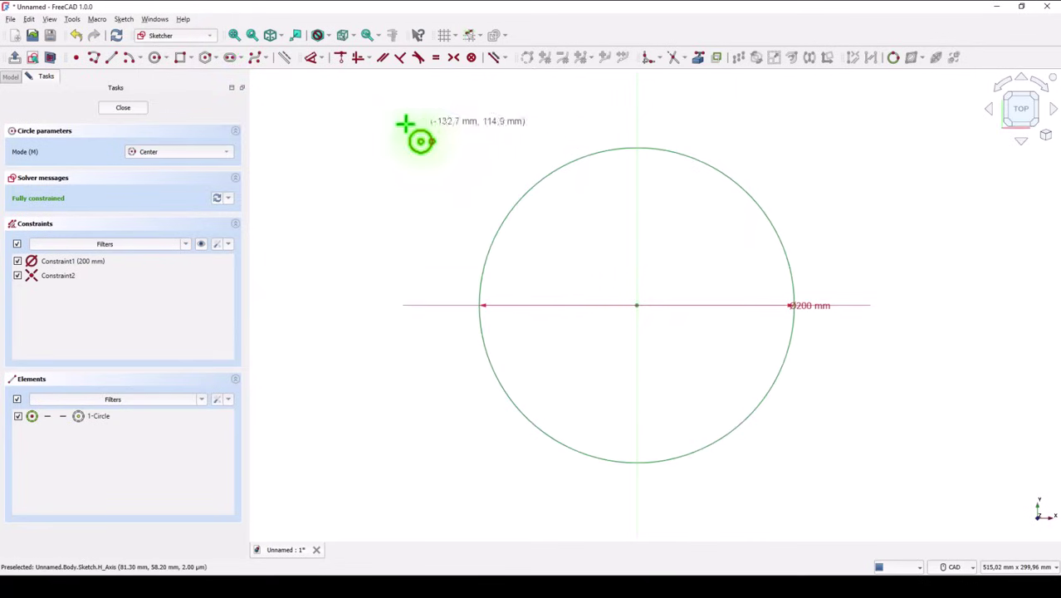
pyautogui.click(115, 117)
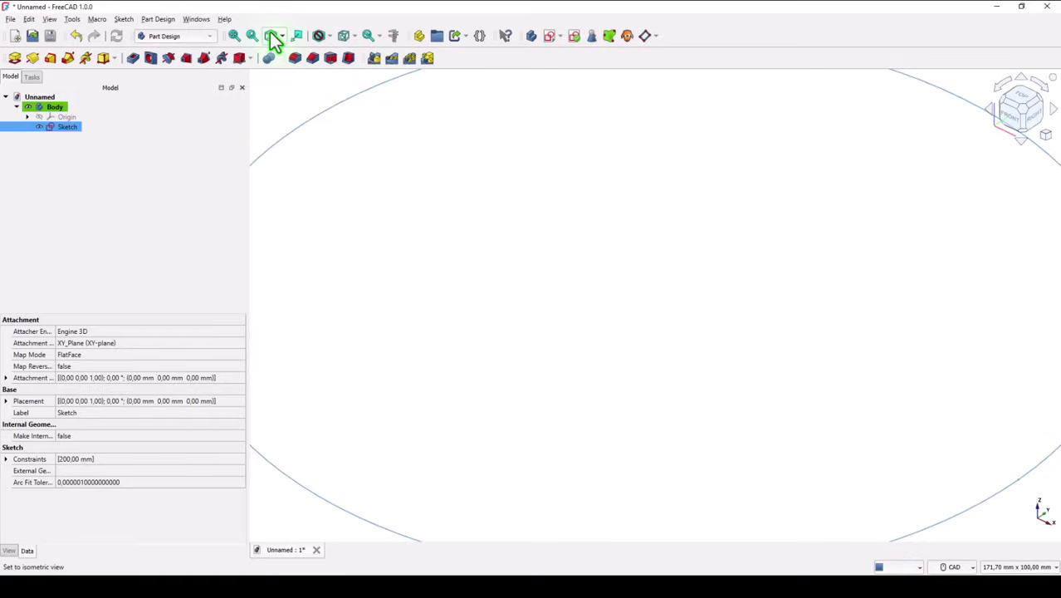
# - Pad the circle sketch to a length of 11 mm
pyautogui.click(232, 36)
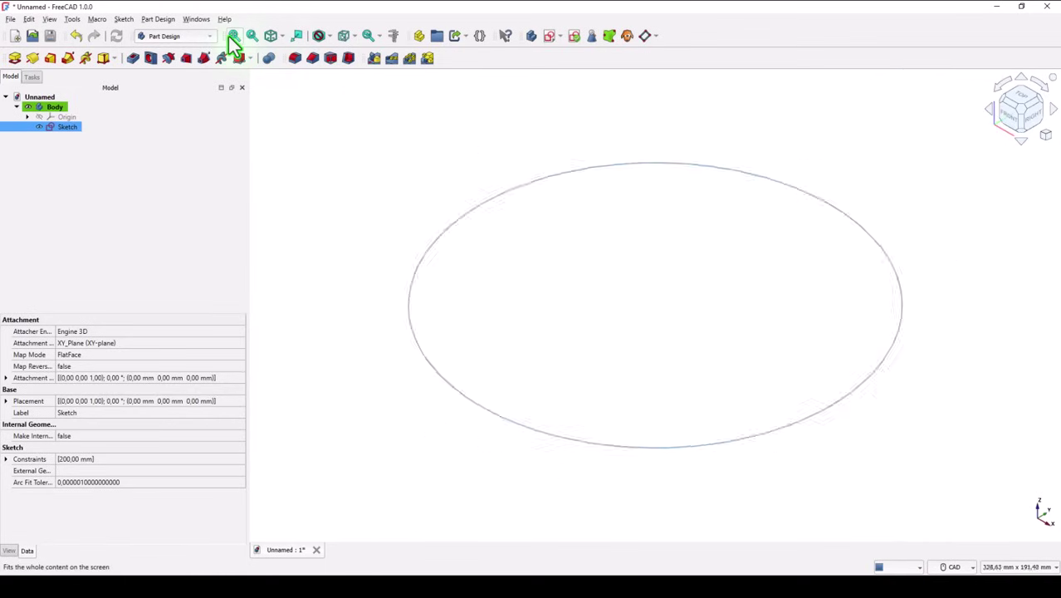
pyautogui.click(15, 60)
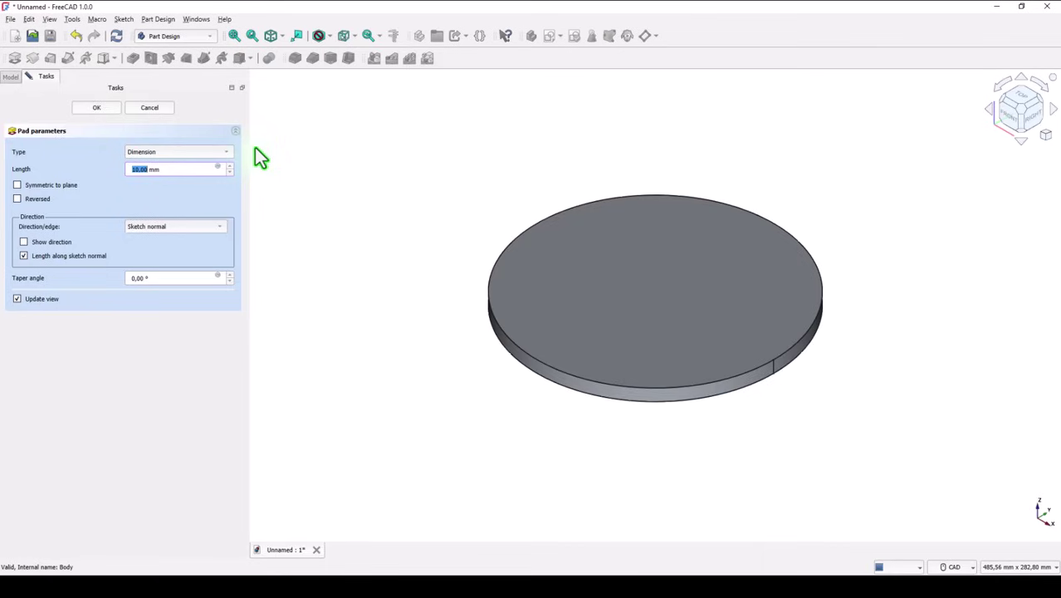
pyautogui.write('11')
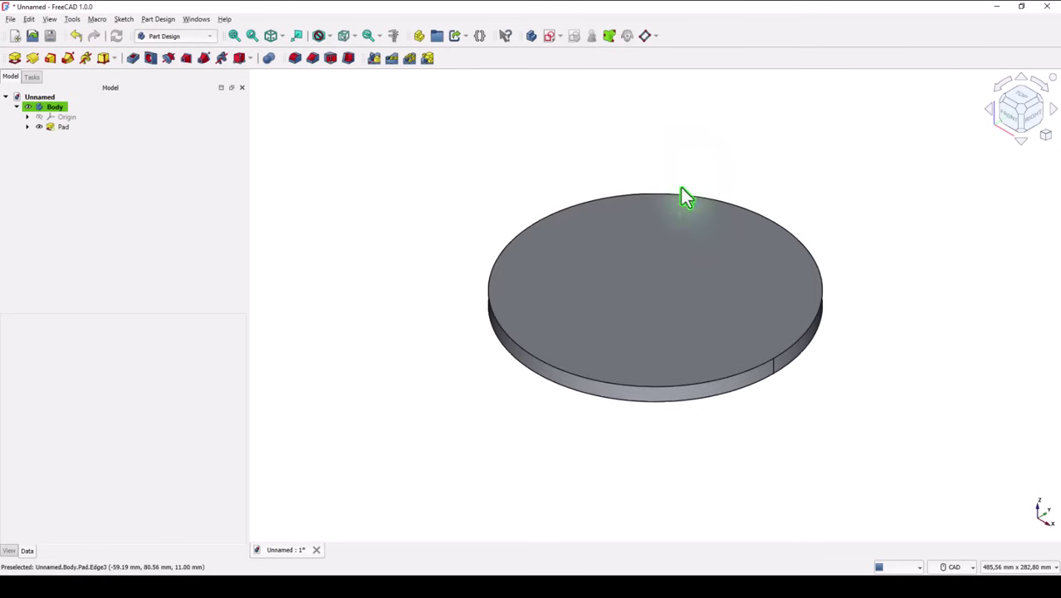
# - On the disc's top face, sketch a closed U-shaped slot profile about 40 mm wide with a tangent arc end, straddling the rim at the vertical axis
pyautogui.click(668, 244)
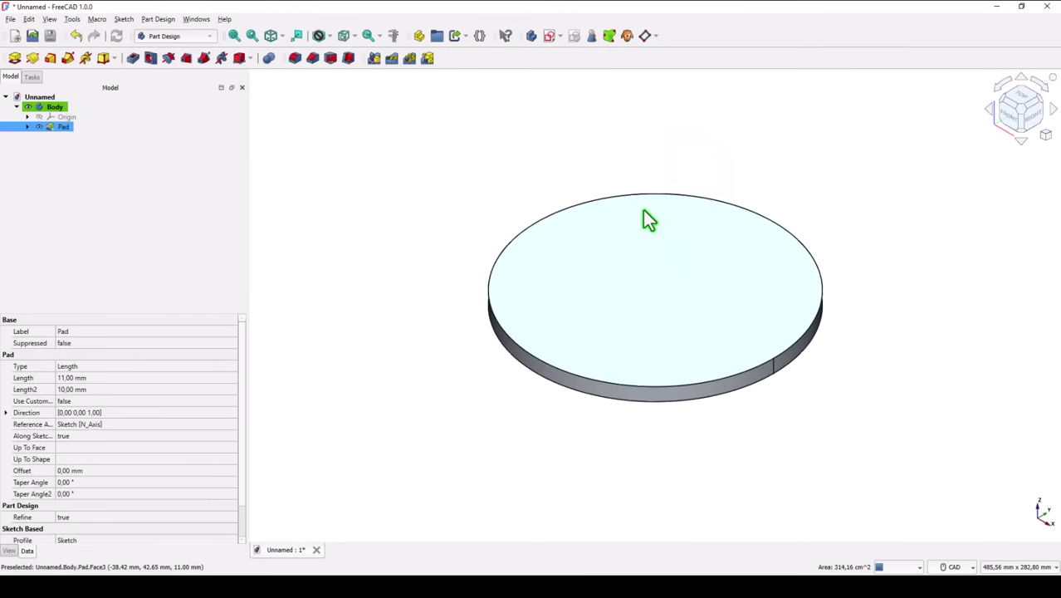
pyautogui.click(547, 37)
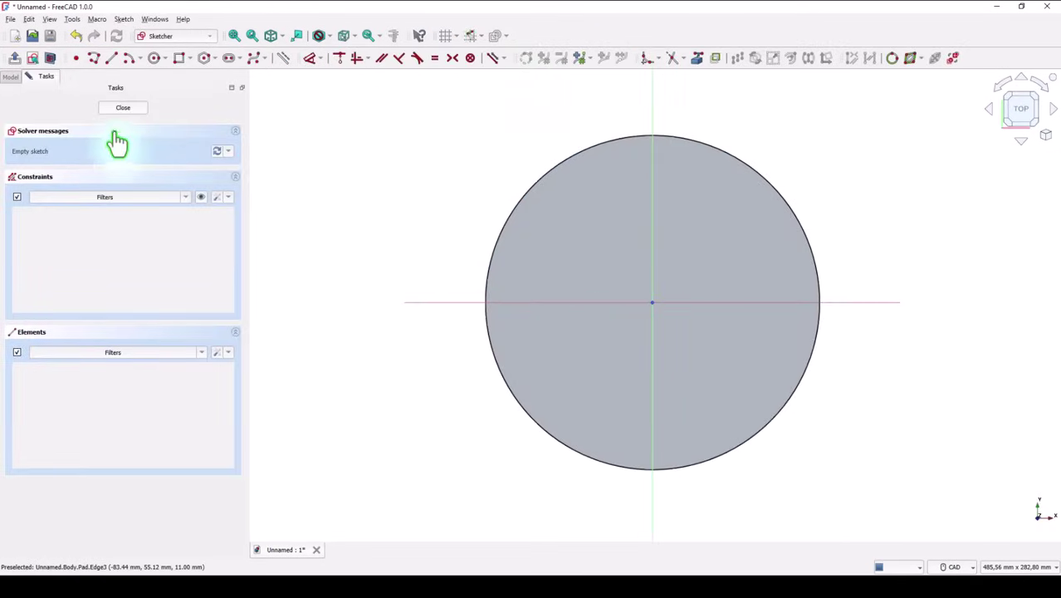
pyautogui.click(93, 57)
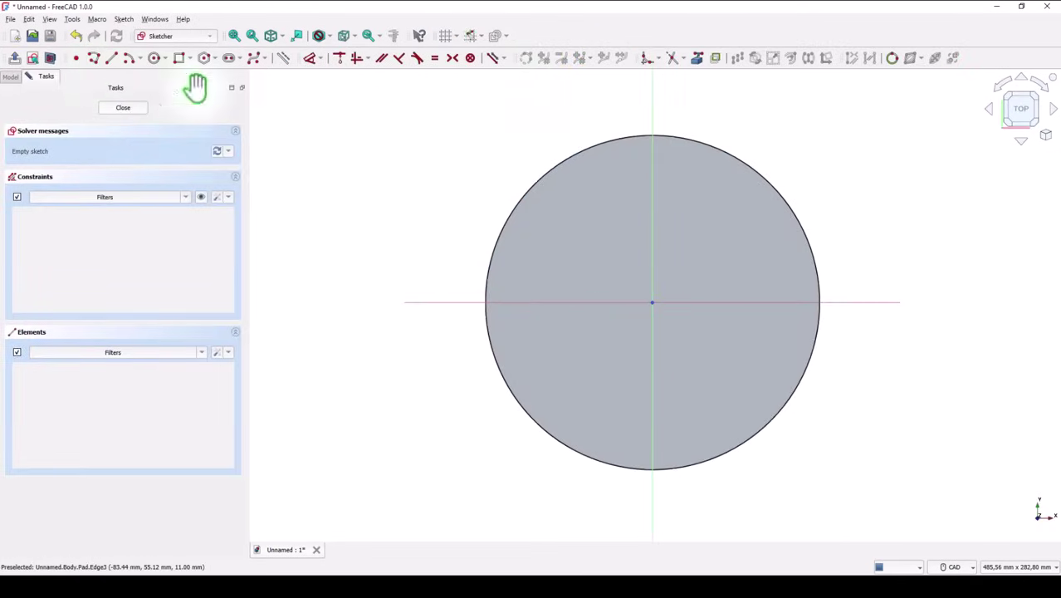
pyautogui.click(616, 126)
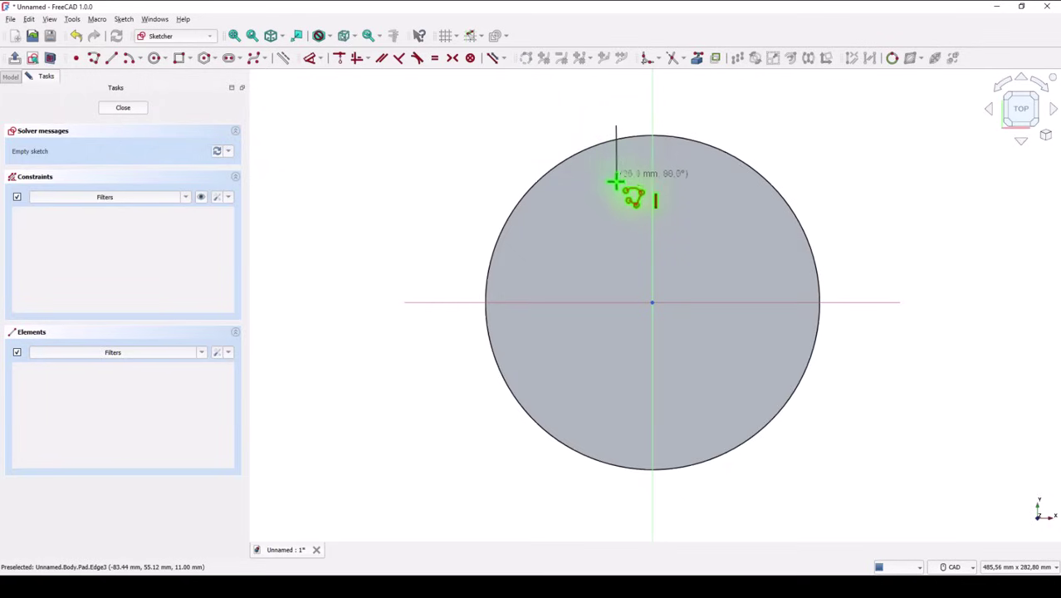
pyautogui.click(616, 182)
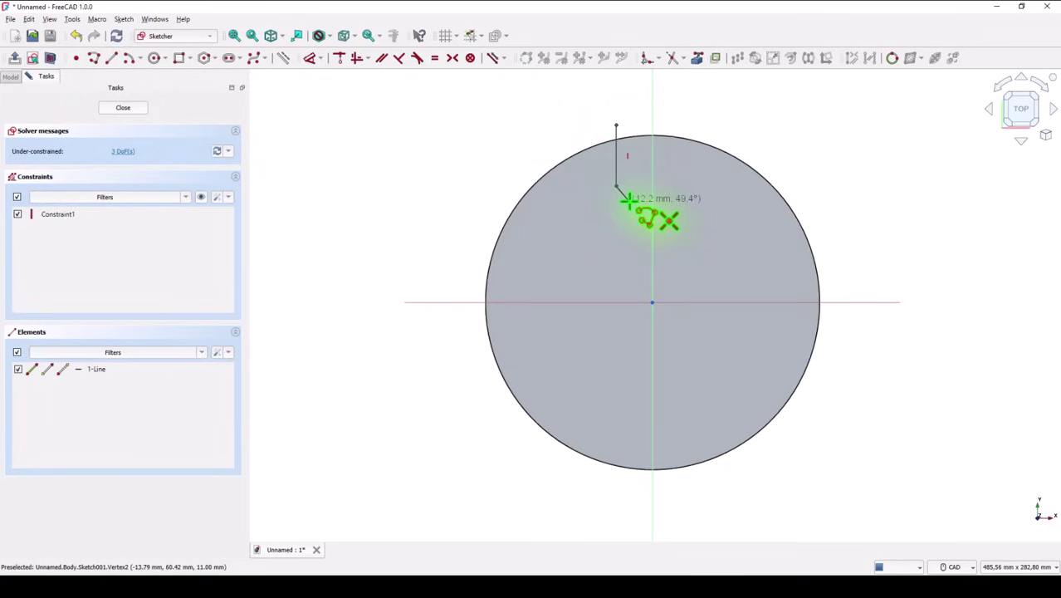
pyautogui.press('m')
pyautogui.click(684, 186)
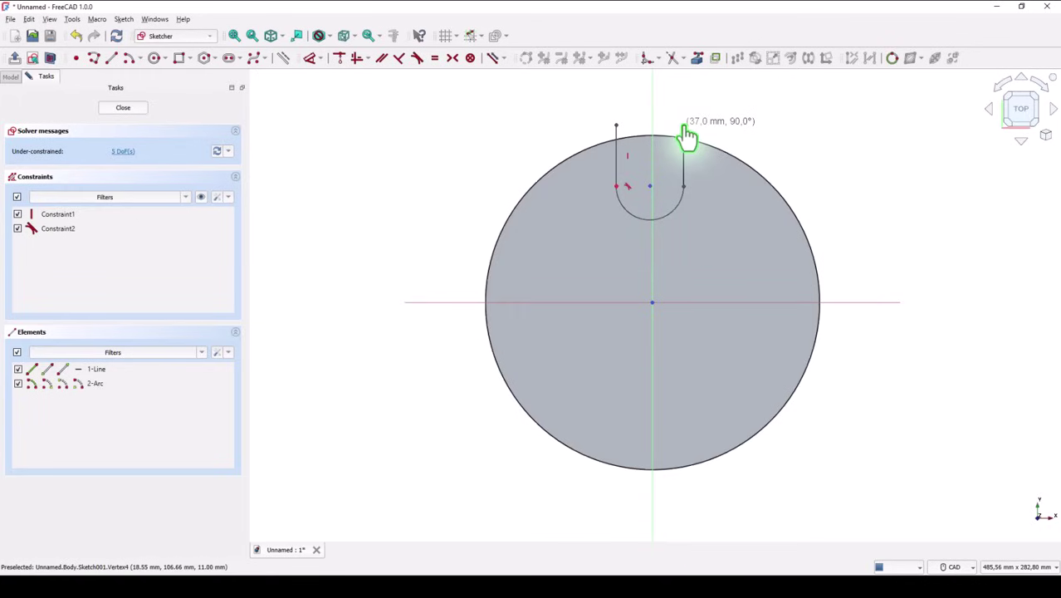
pyautogui.click(683, 122)
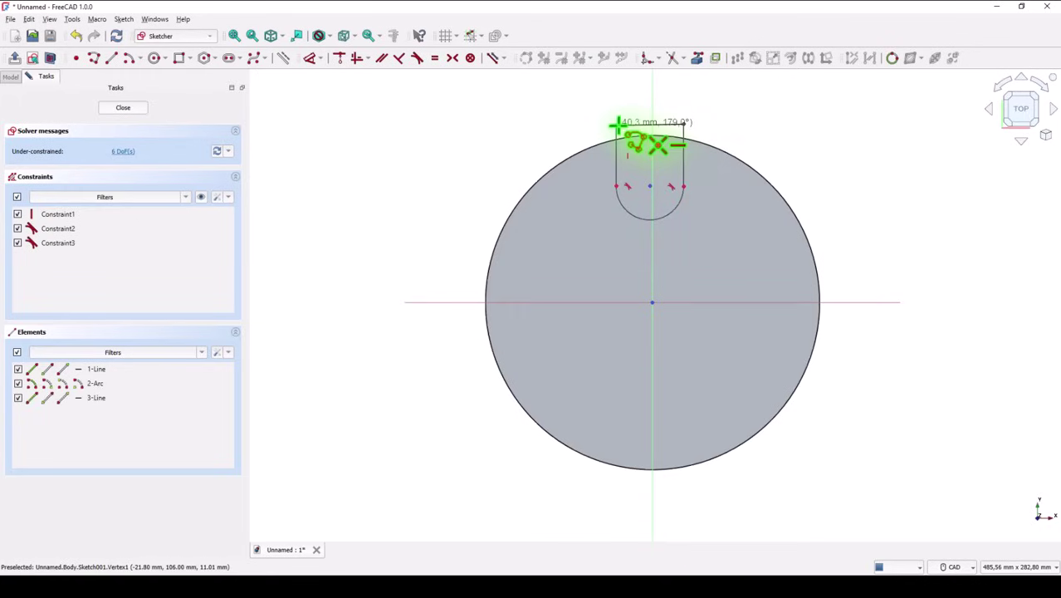
pyautogui.click(616, 124)
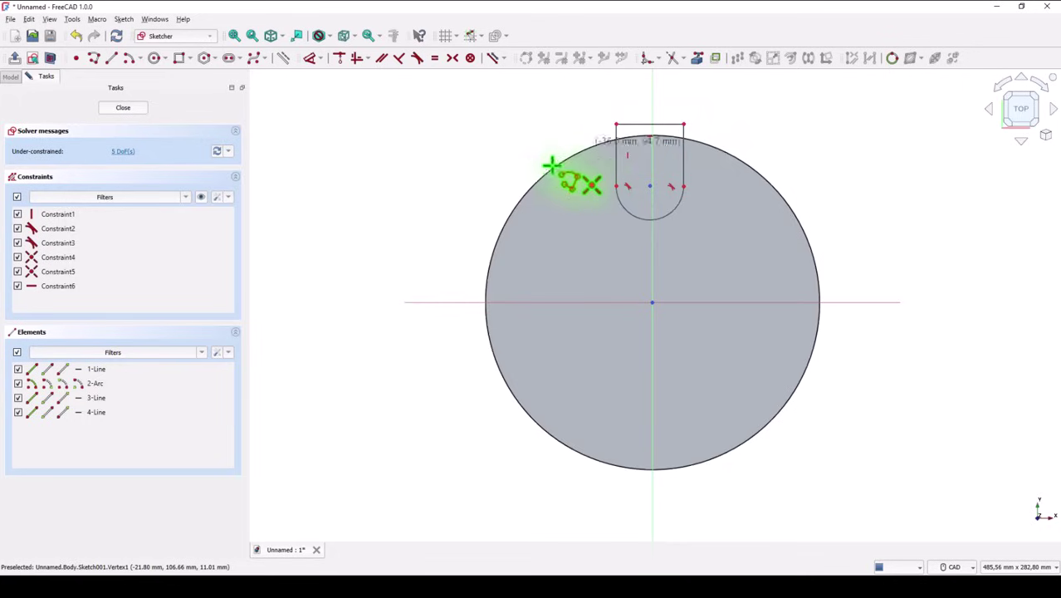
pyautogui.rightClick(506, 126)
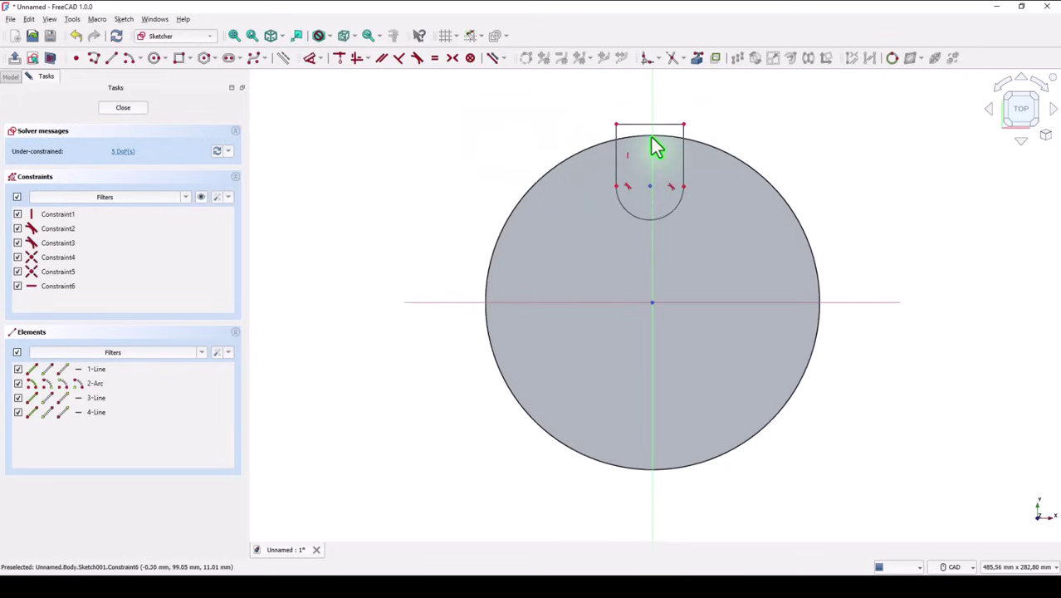
# - Constrain the slot profile's unconstrained right side line to be vertical
pyautogui.scroll(3, 662, 141)
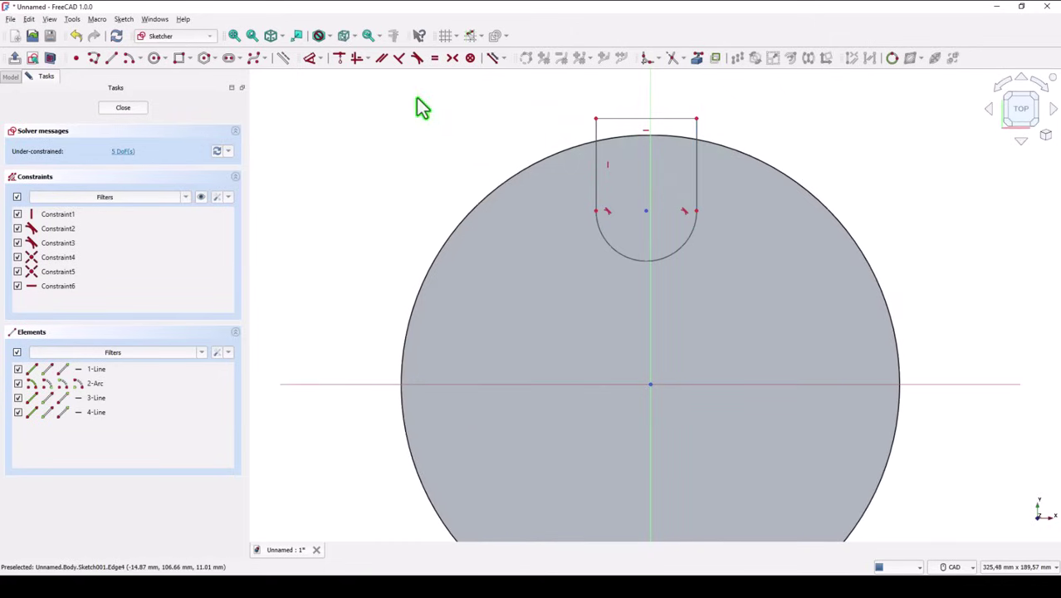
pyautogui.click(354, 60)
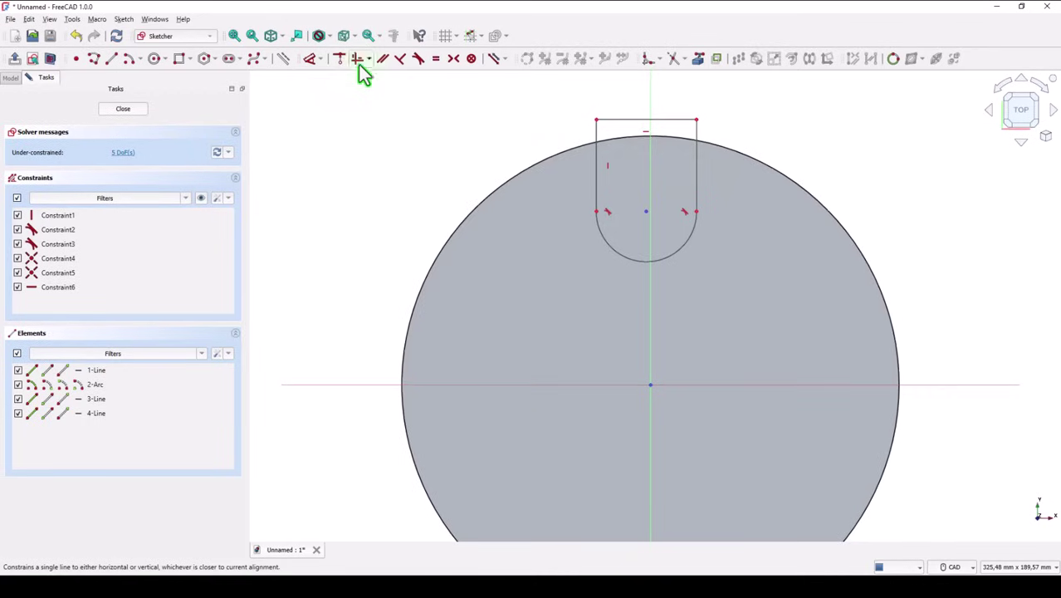
pyautogui.click(698, 162)
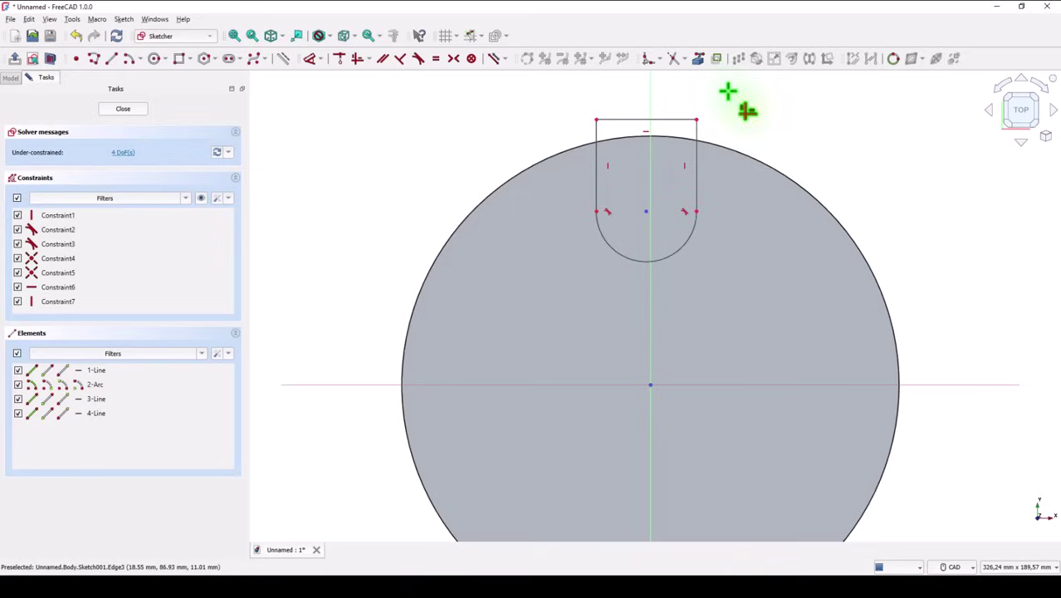
pyautogui.rightClick(463, 106)
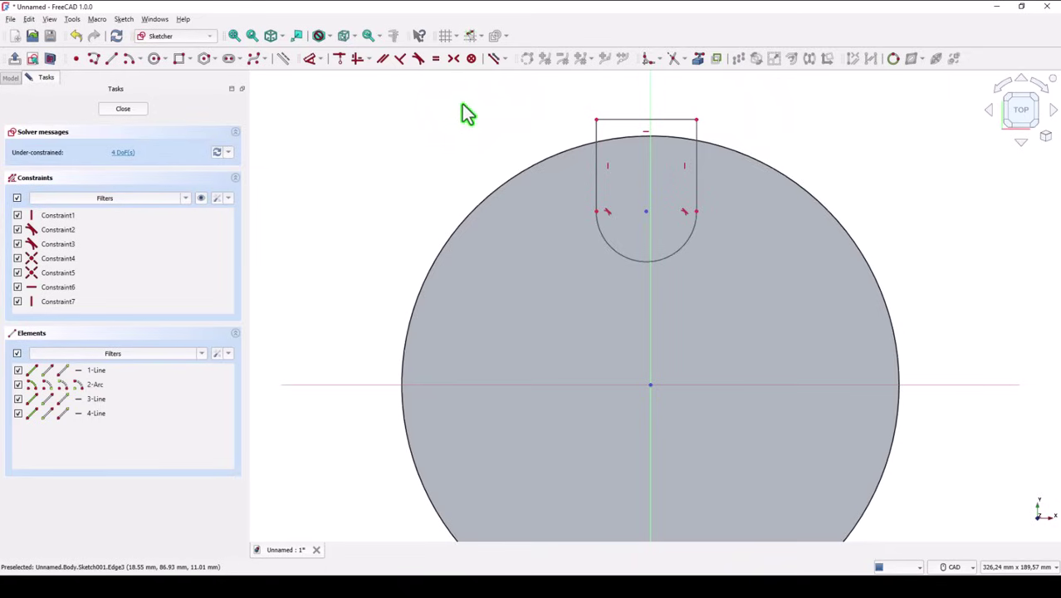
# - Bring the disc's outer edge in as external geometry and make the slot's closing top line tangent to it
pyautogui.click(696, 60)
pyautogui.click(729, 150)
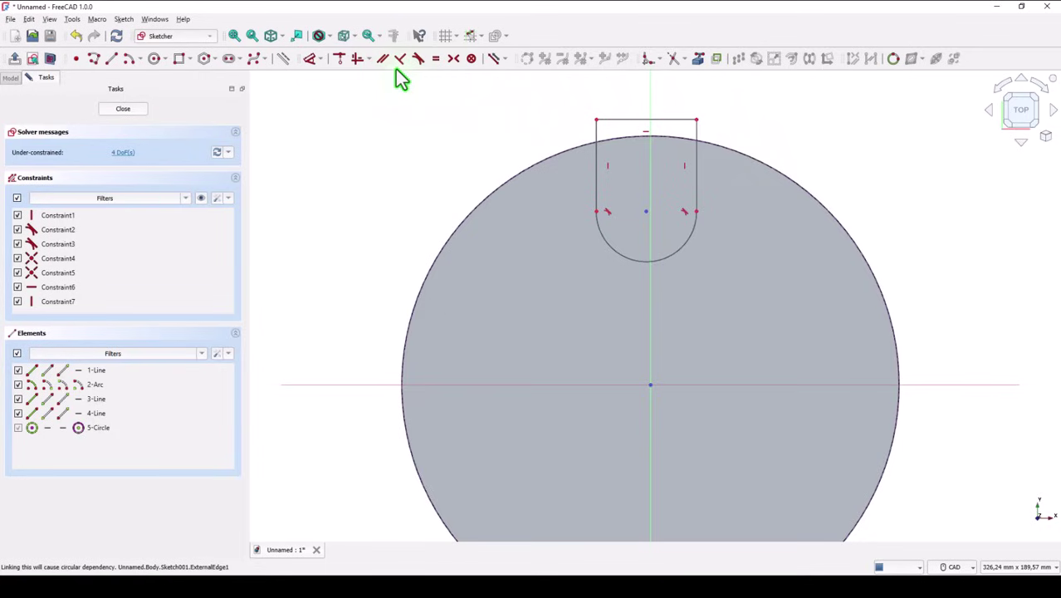
pyautogui.click(419, 60)
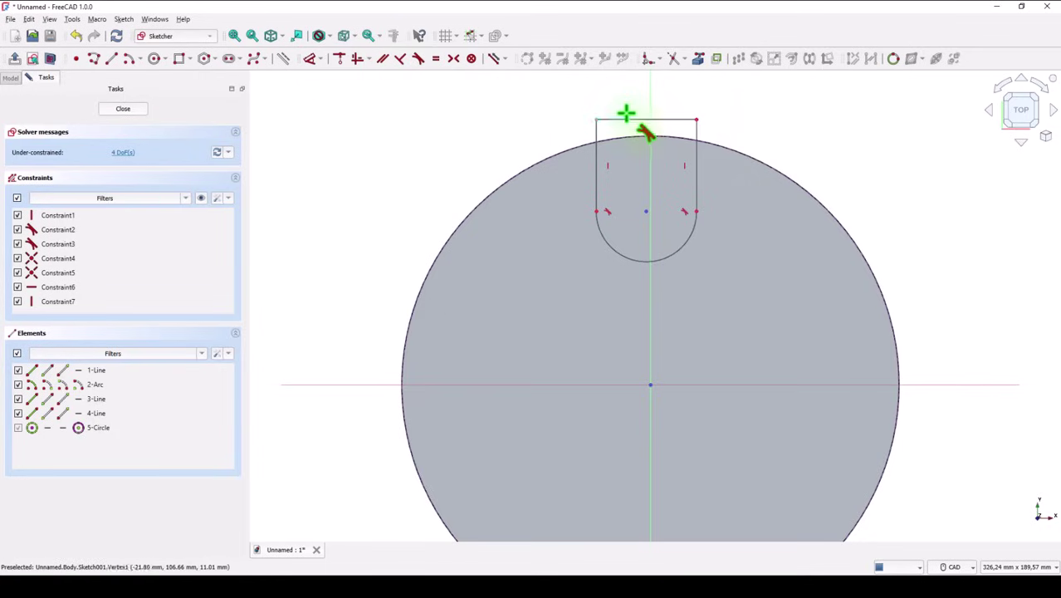
pyautogui.click(623, 122)
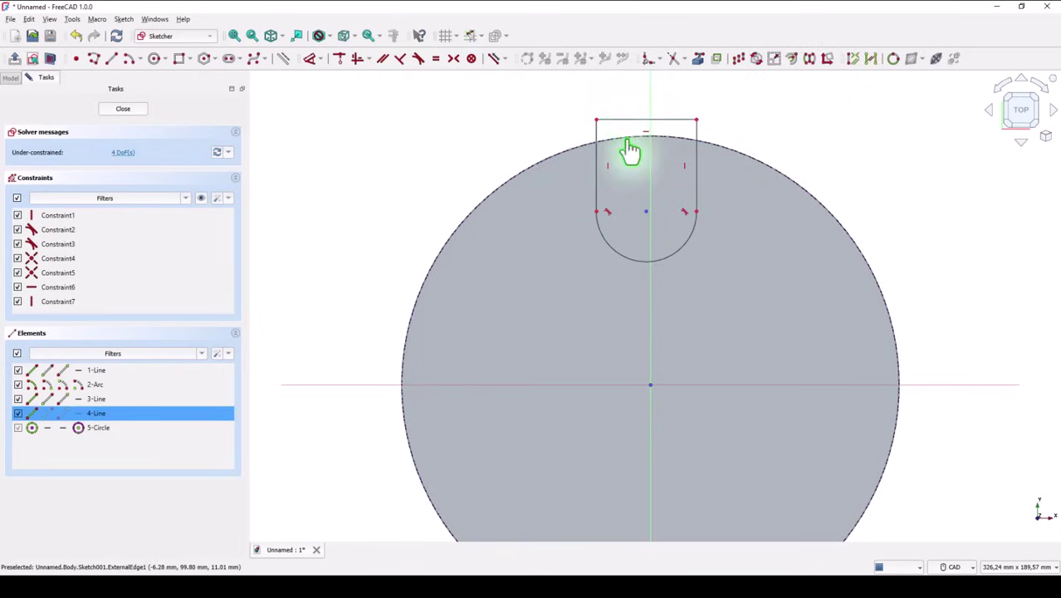
pyautogui.click(627, 138)
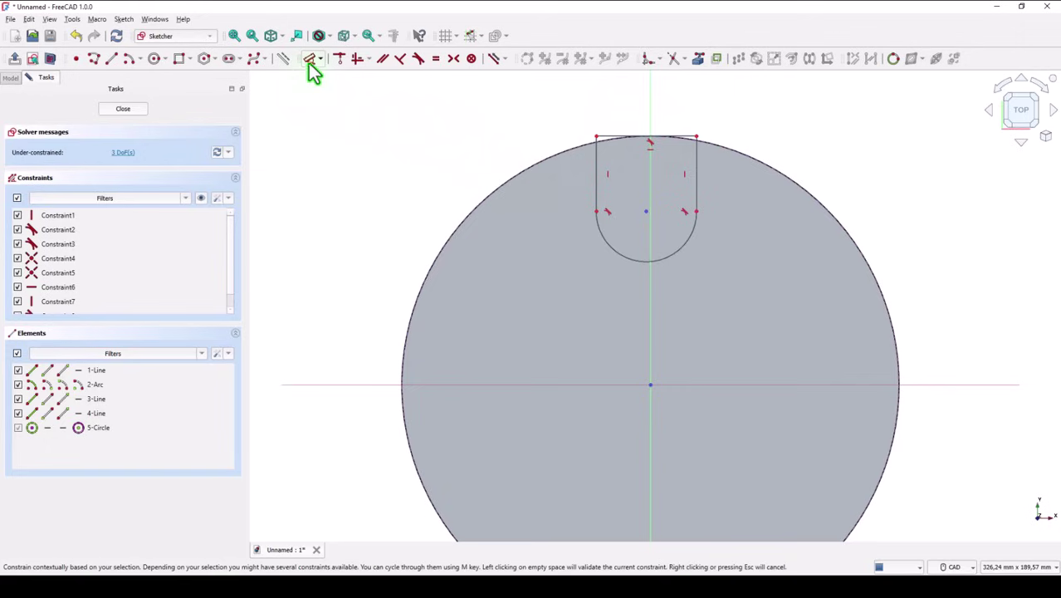
# - Dimension the slot's end arc with a radius of 8 mm
pyautogui.click(601, 239)
pyautogui.click(540, 274)
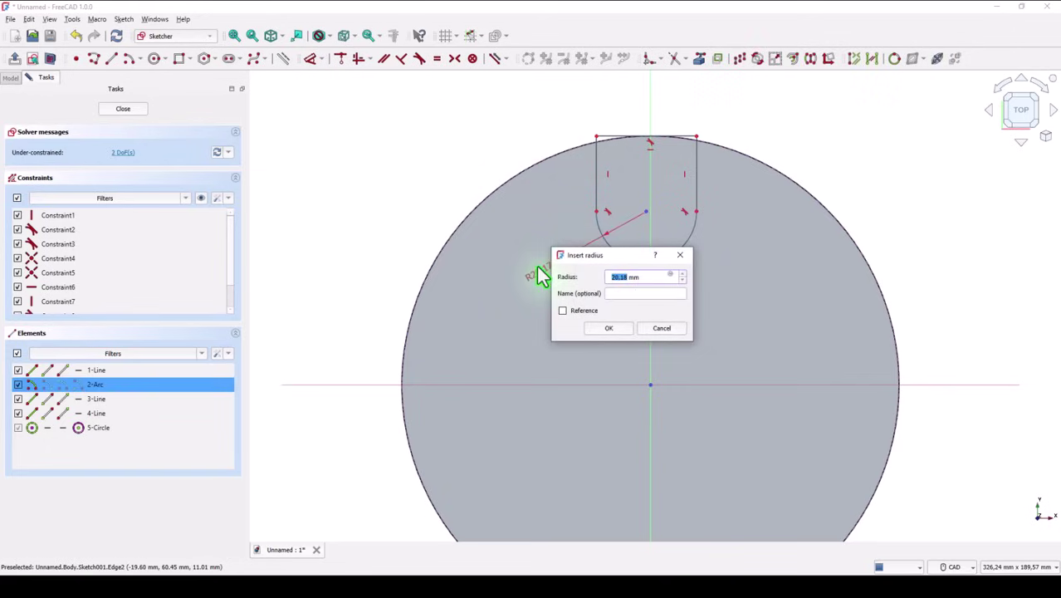
pyautogui.write('8')
pyautogui.press('Return')
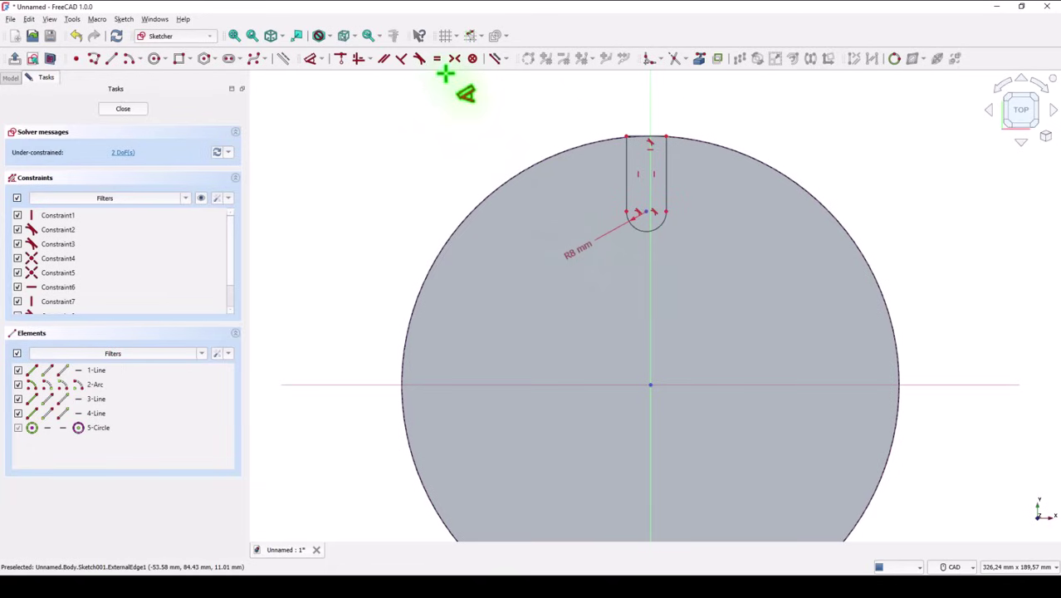
# - Constrain the slot arc's centre point onto the sketch's vertical axis
pyautogui.click(341, 58)
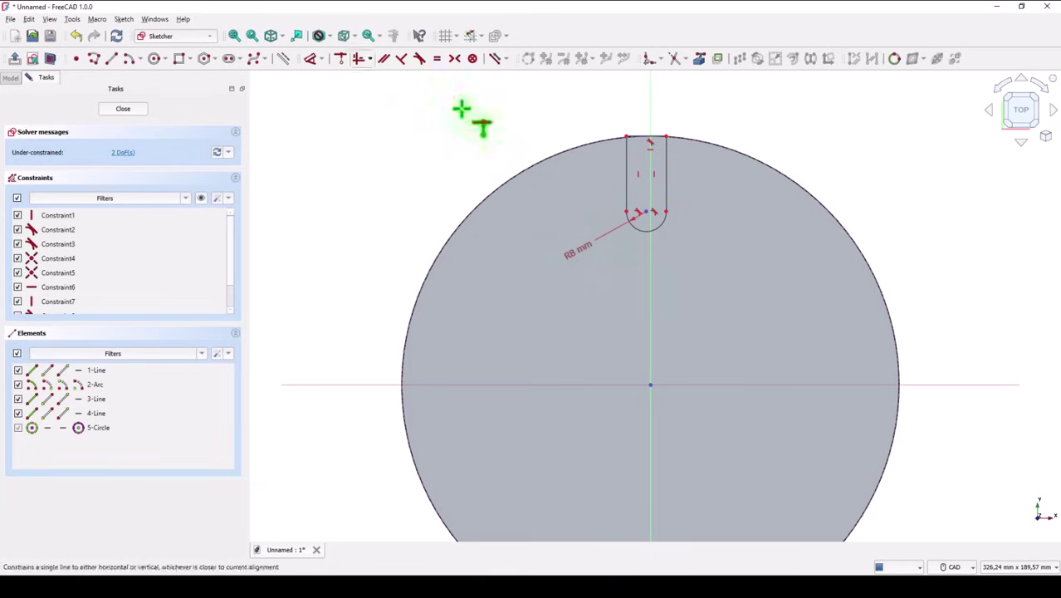
pyautogui.click(644, 211)
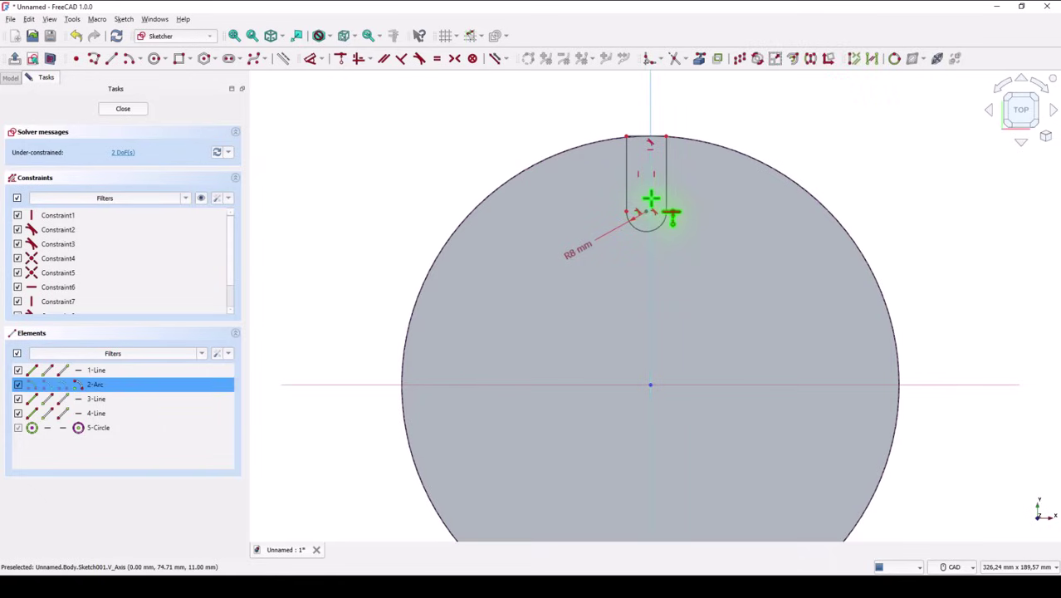
pyautogui.click(651, 198)
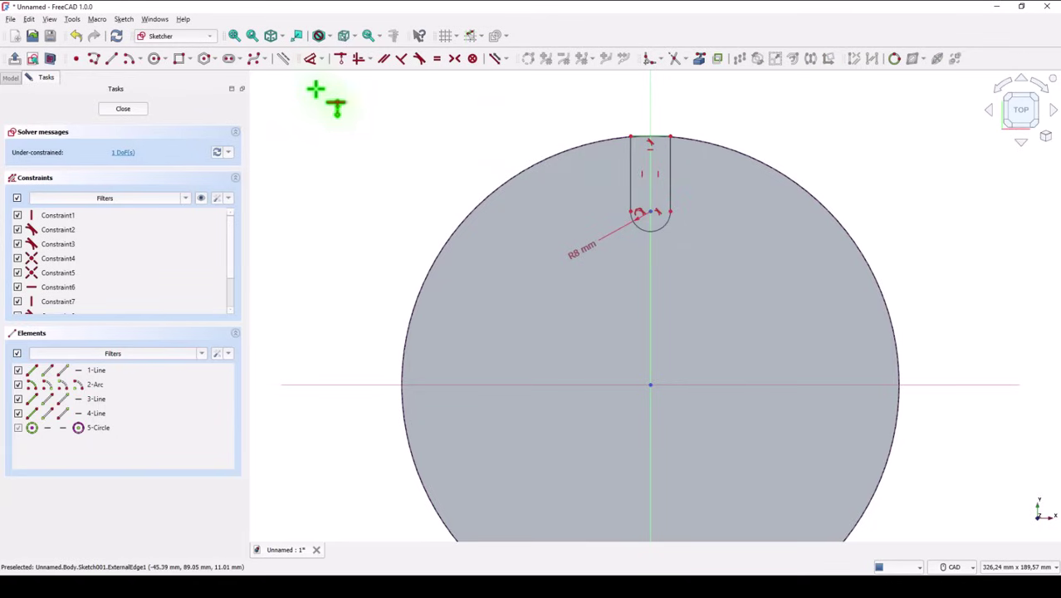
# - Dimension the slot arc's centre 80 mm from the sketch's horizontal axis and close the sketch
pyautogui.click(310, 58)
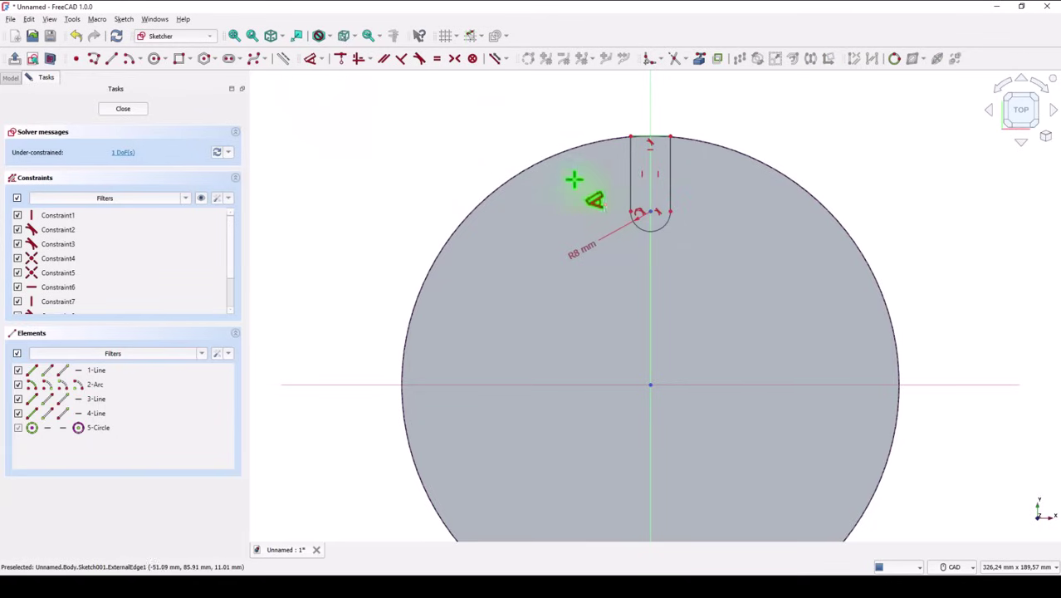
pyautogui.click(651, 214)
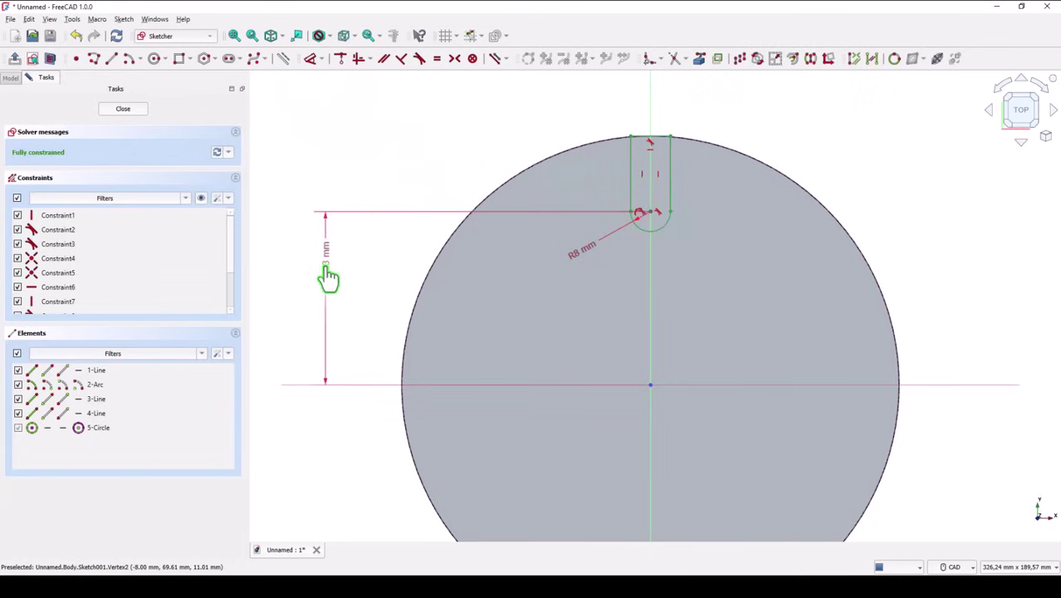
pyautogui.click(328, 276)
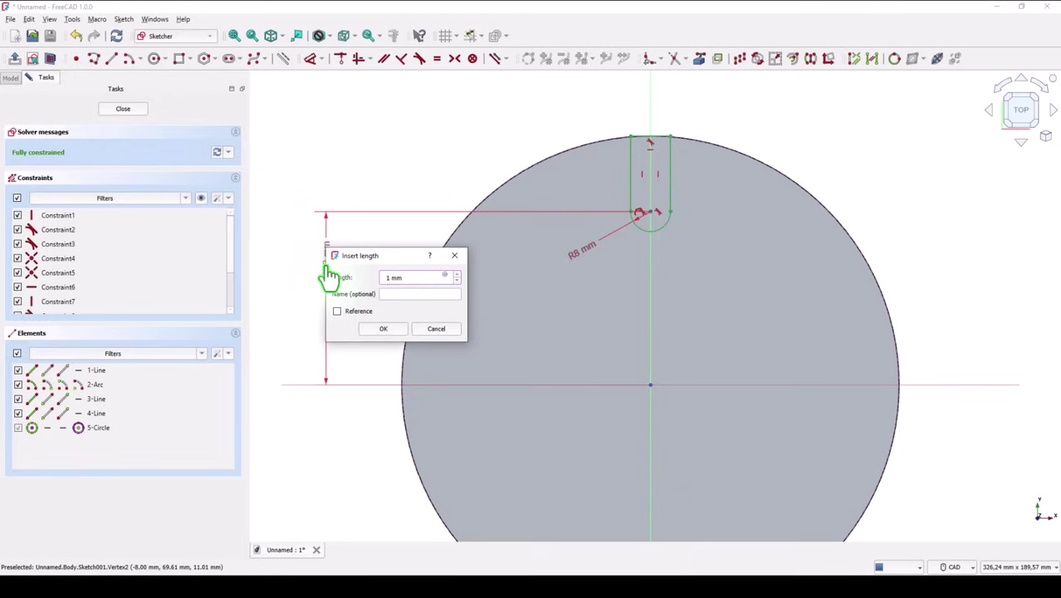
pyautogui.press('Return')
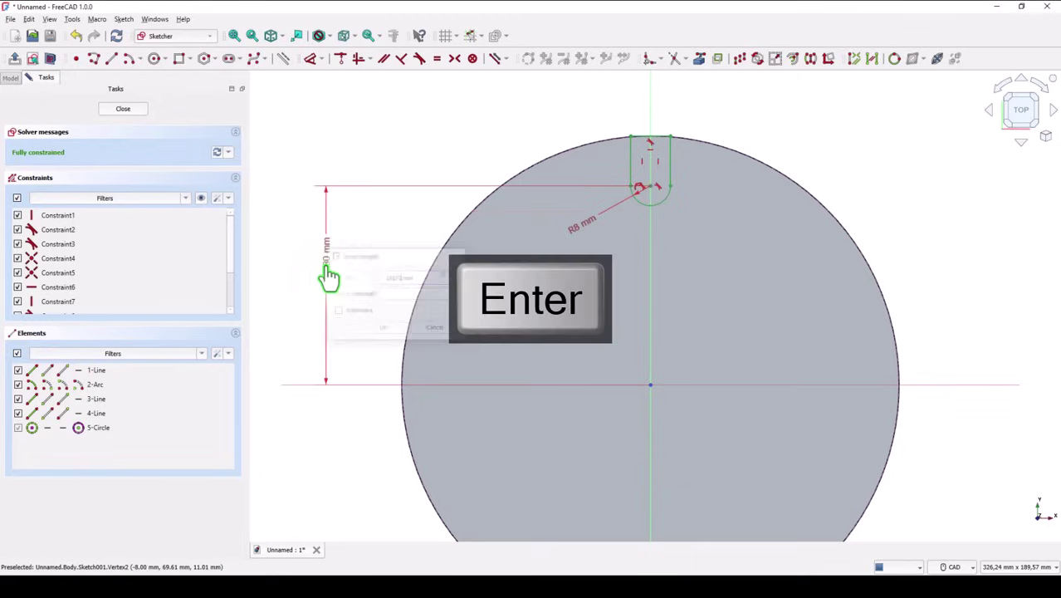
pyautogui.click(126, 111)
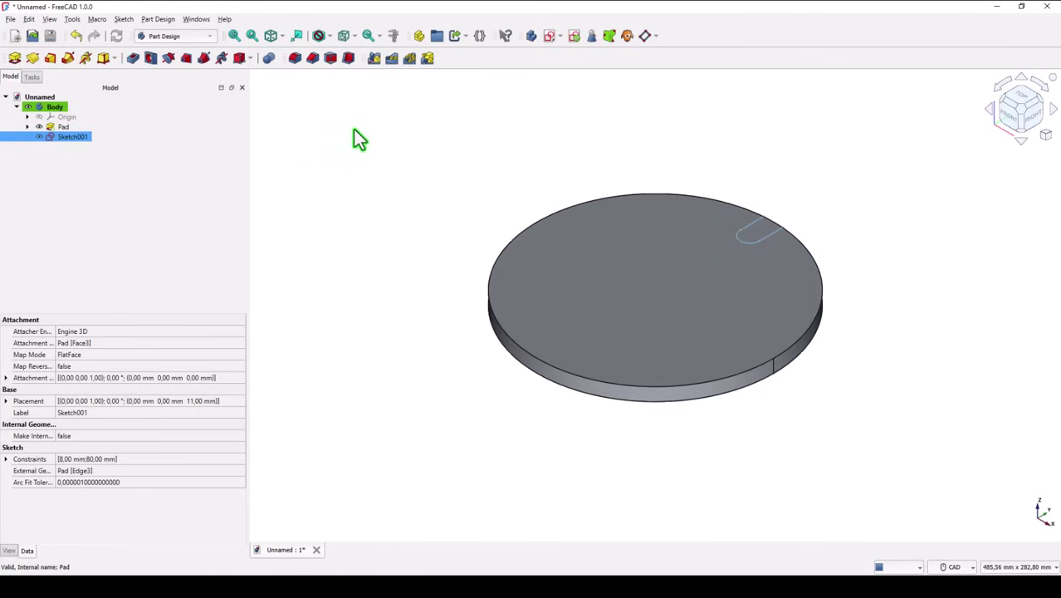
# - Cut the slot profile out of the disc as a pocket going through all
pyautogui.click(133, 58)
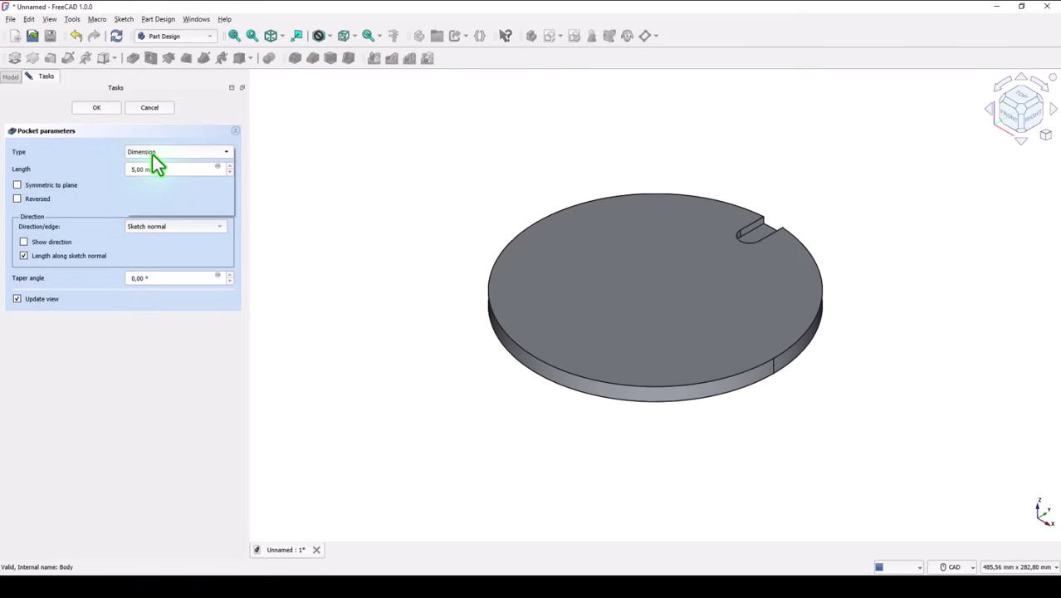
pyautogui.click(152, 154)
pyautogui.click(157, 164)
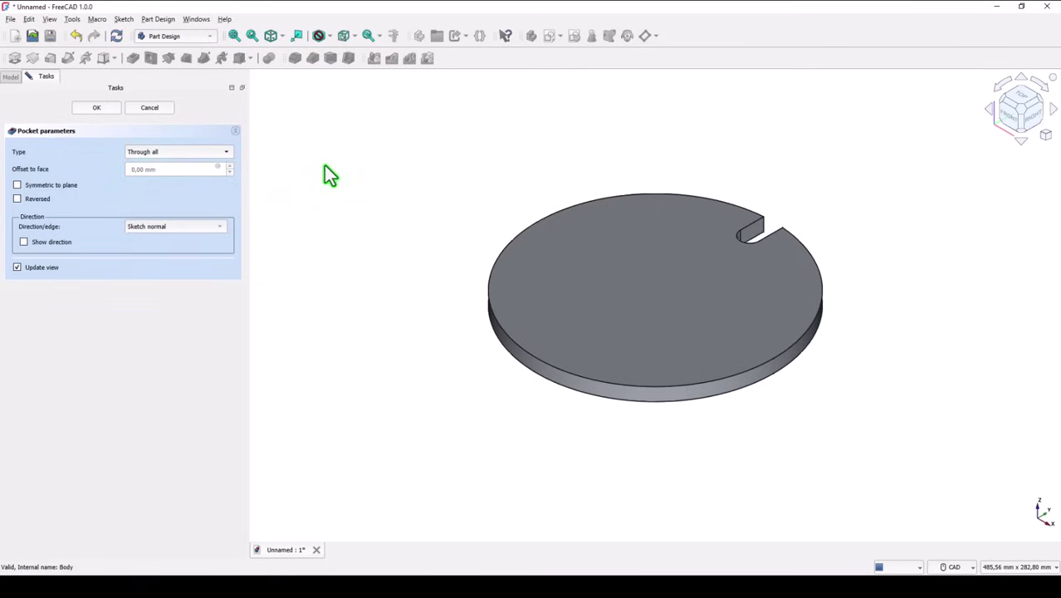
pyautogui.click(108, 109)
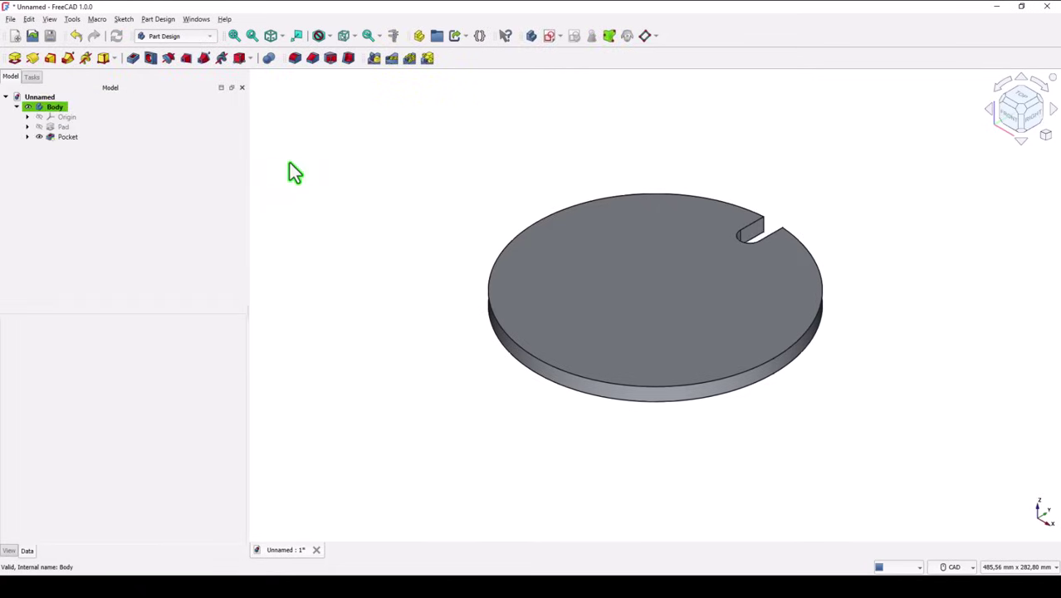
# - Repeat the slot pocket around the disc in a 360° polar pattern with 4 occurrences
pyautogui.click(56, 138)
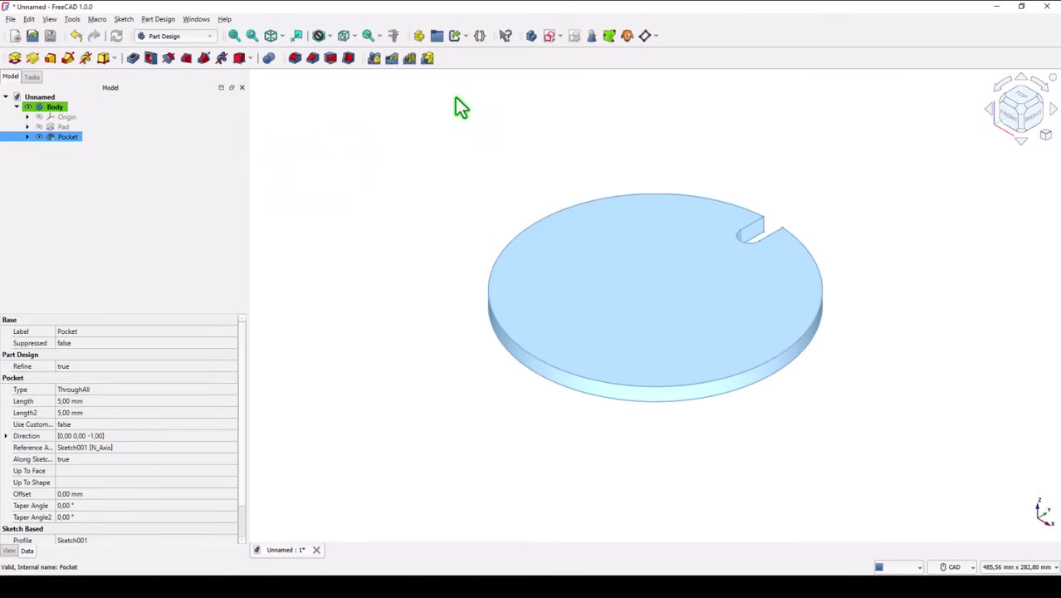
pyautogui.click(409, 58)
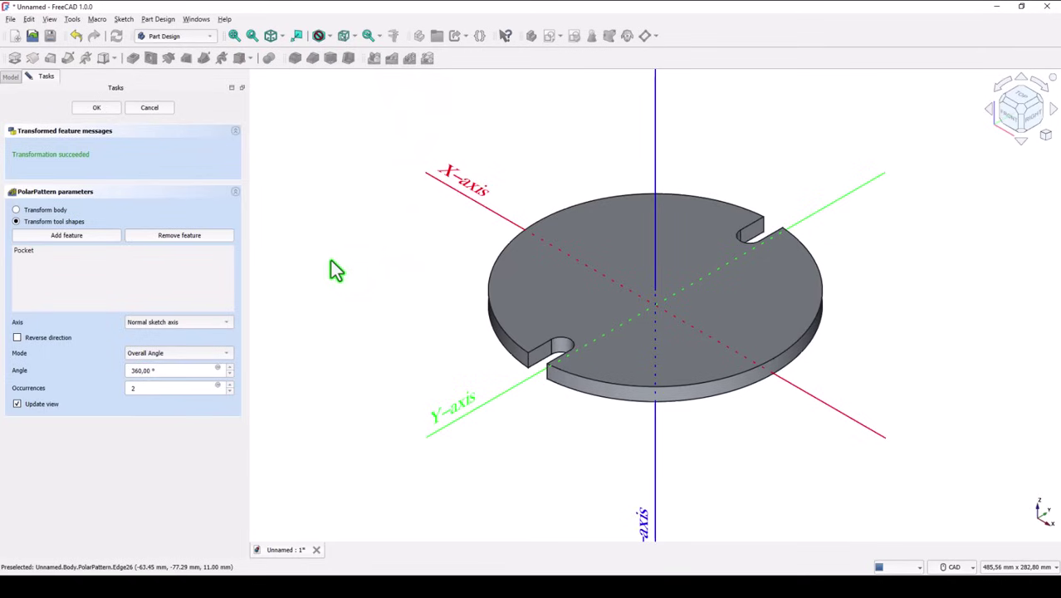
pyautogui.doubleClick(142, 389)
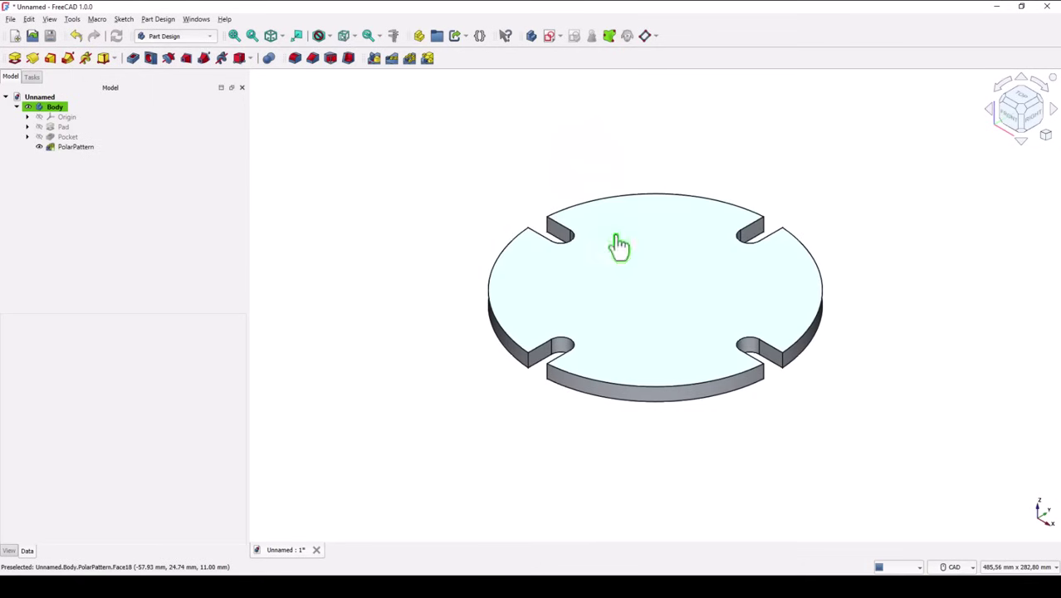
# - Sketch a 104 mm diameter circle centred on the origin on the disc's top face, and pad it by 39-11 mm
pyautogui.click(611, 244)
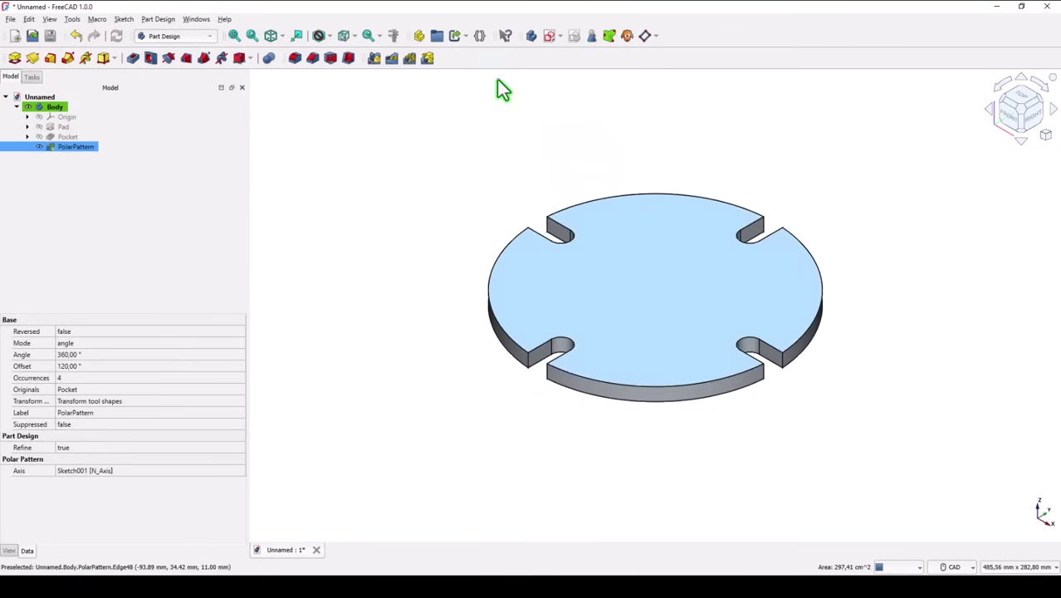
pyautogui.click(548, 46)
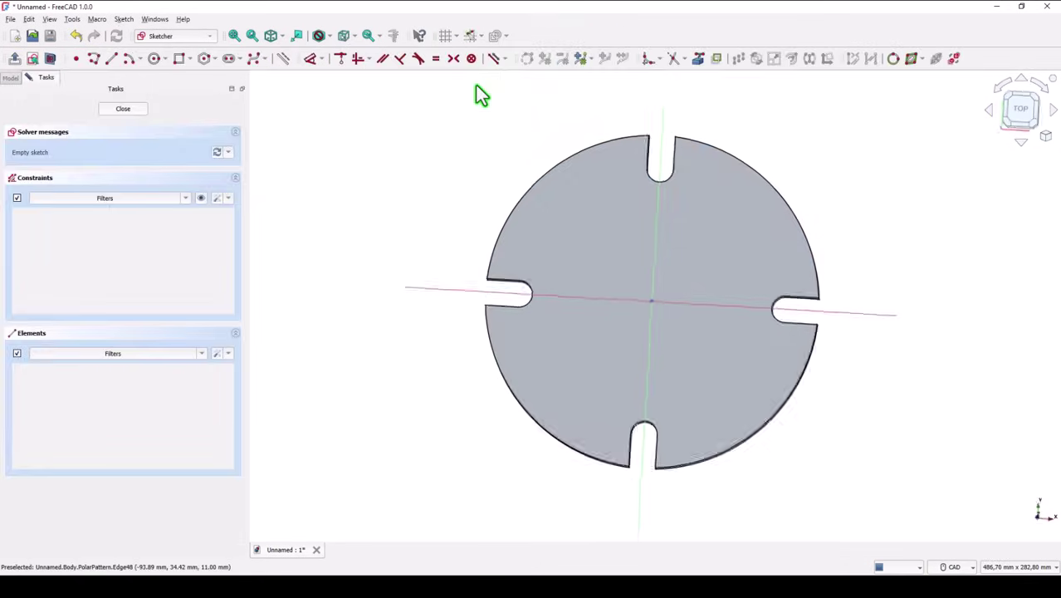
pyautogui.click(154, 59)
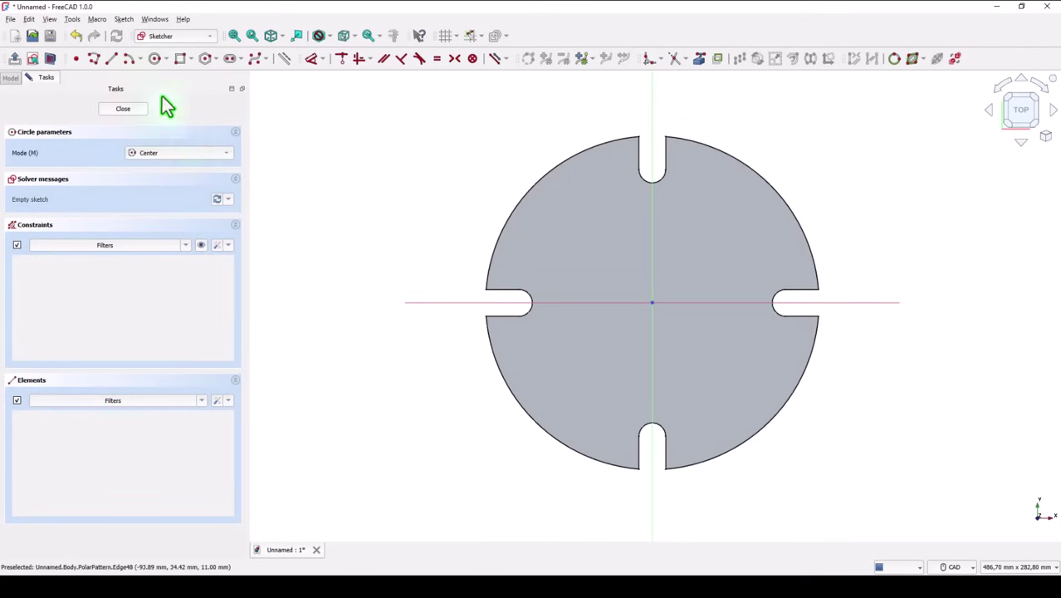
pyautogui.click(650, 301)
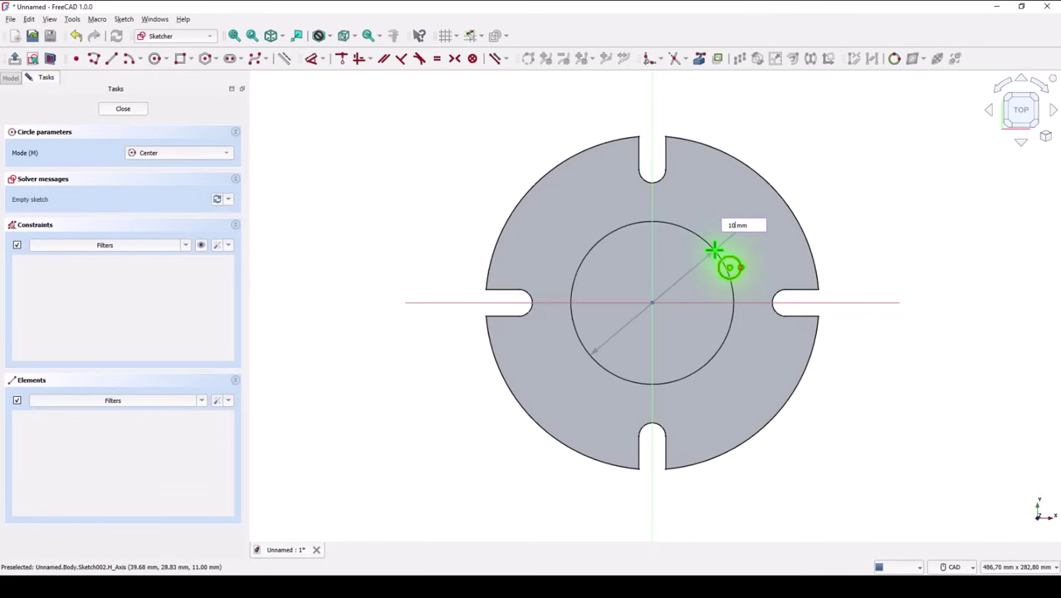
pyautogui.press('Return')
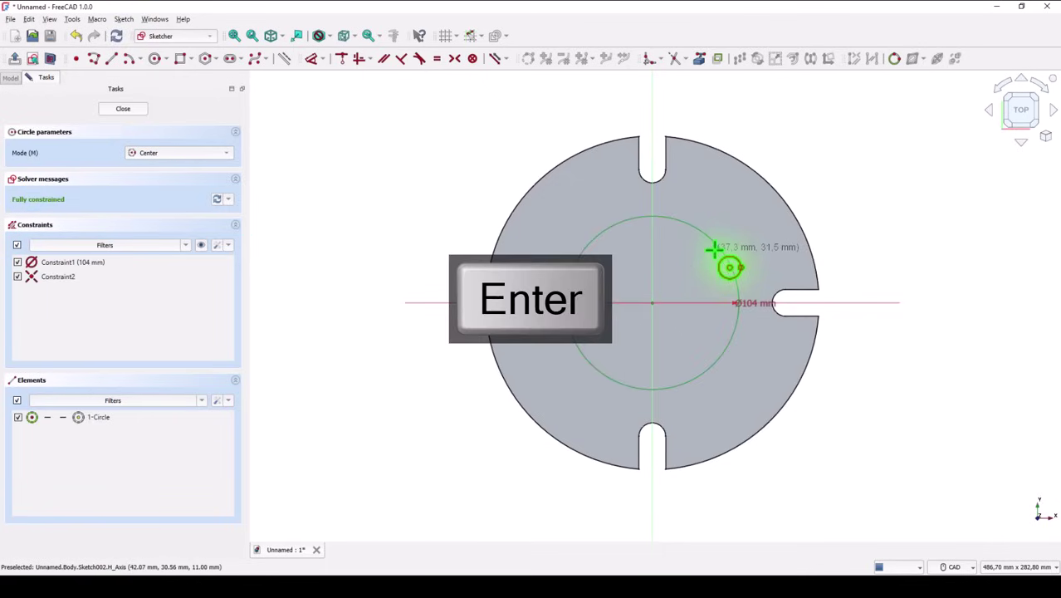
pyautogui.click(123, 110)
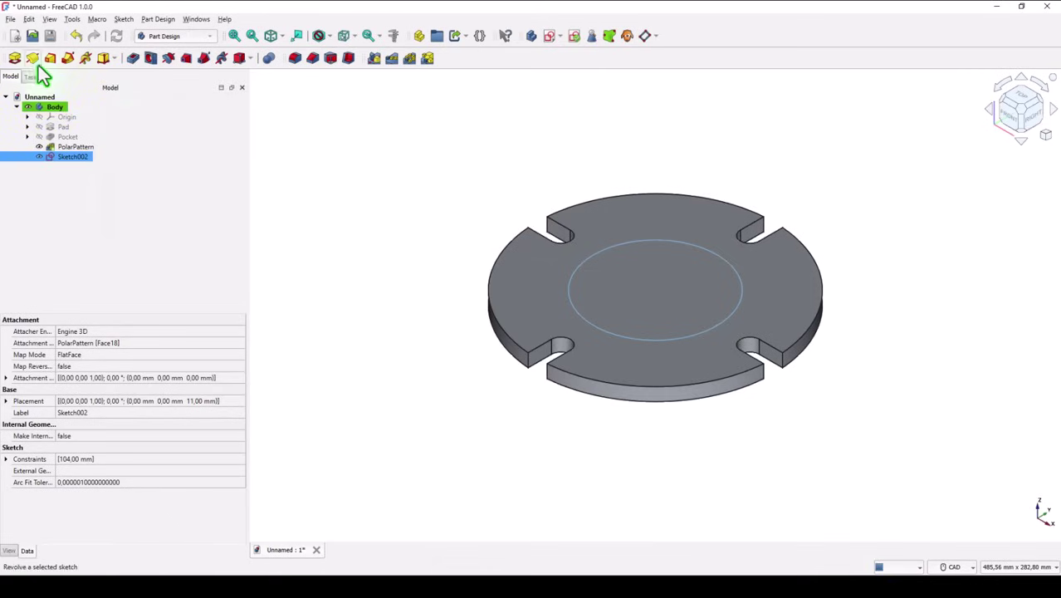
pyautogui.click(16, 61)
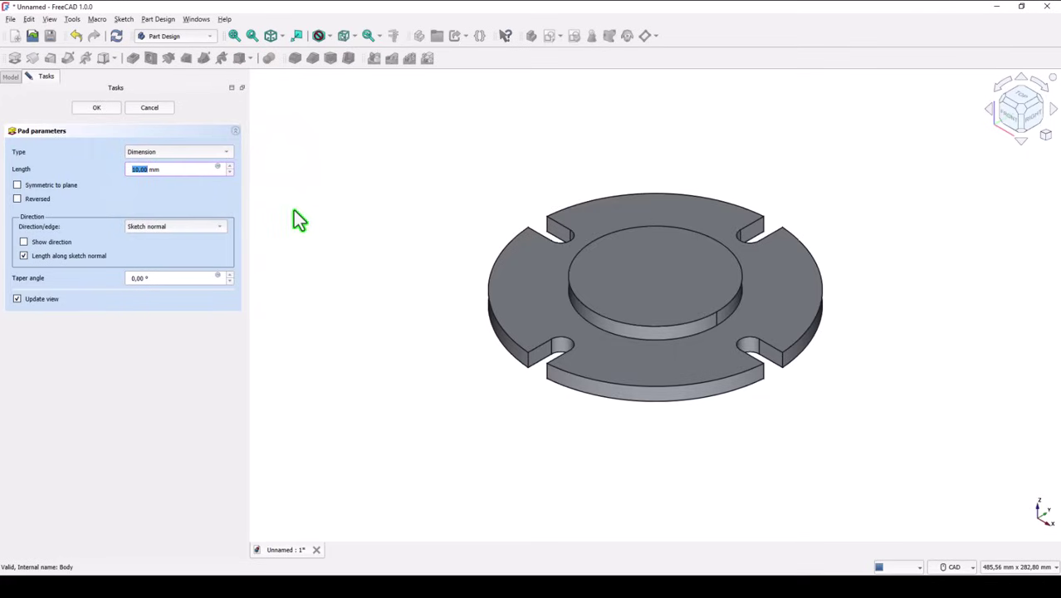
pyautogui.write('39-11')
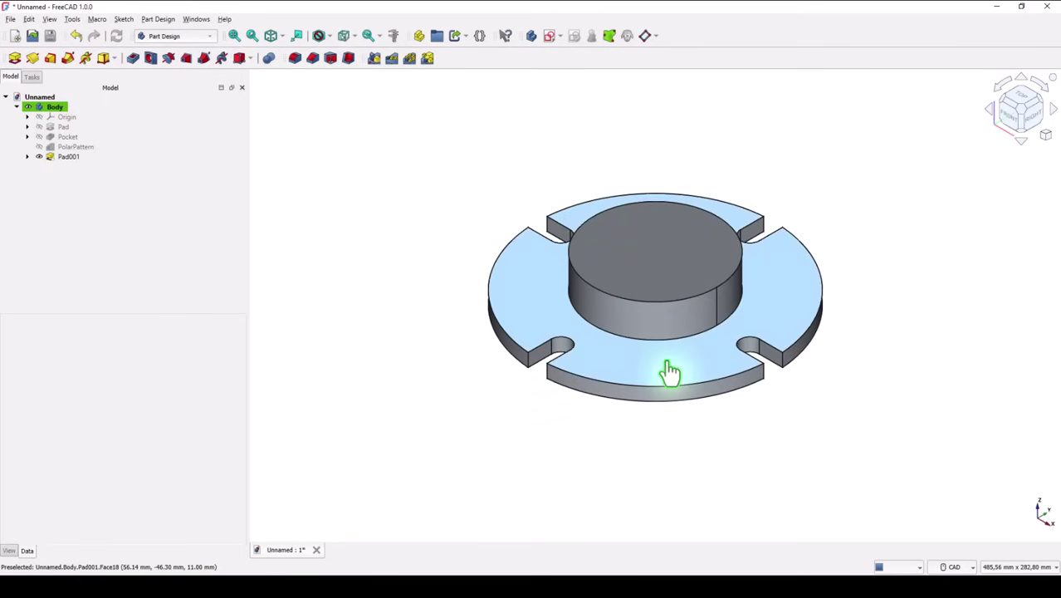
# - On the flange's top face, sketch a closed slanted slot profile from near the origin, with two long sides and an outer arc of about 14.4 mm radius
pyautogui.click(670, 370)
pyautogui.click(546, 36)
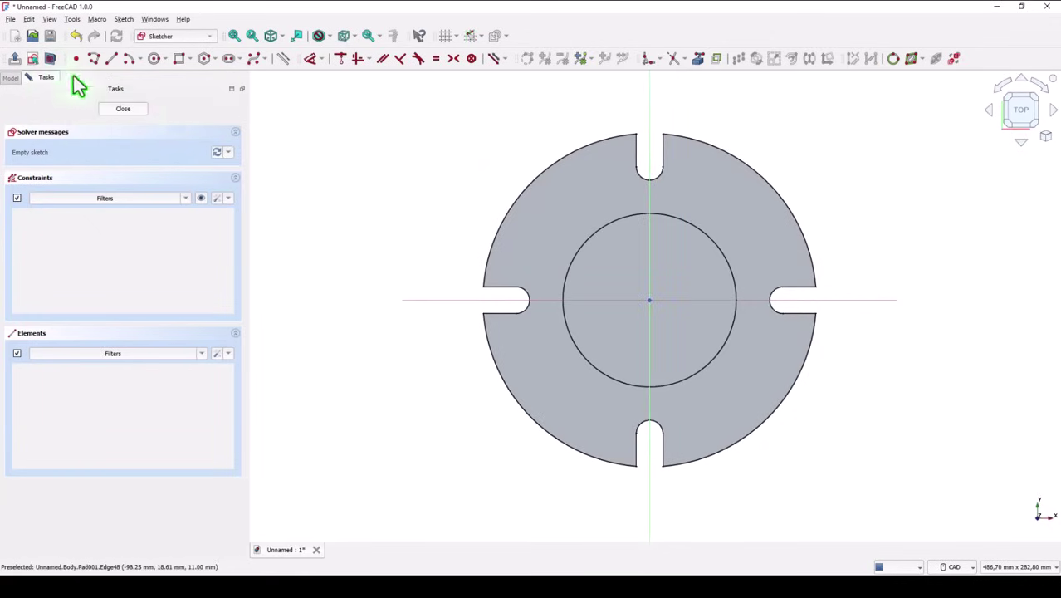
pyautogui.click(94, 59)
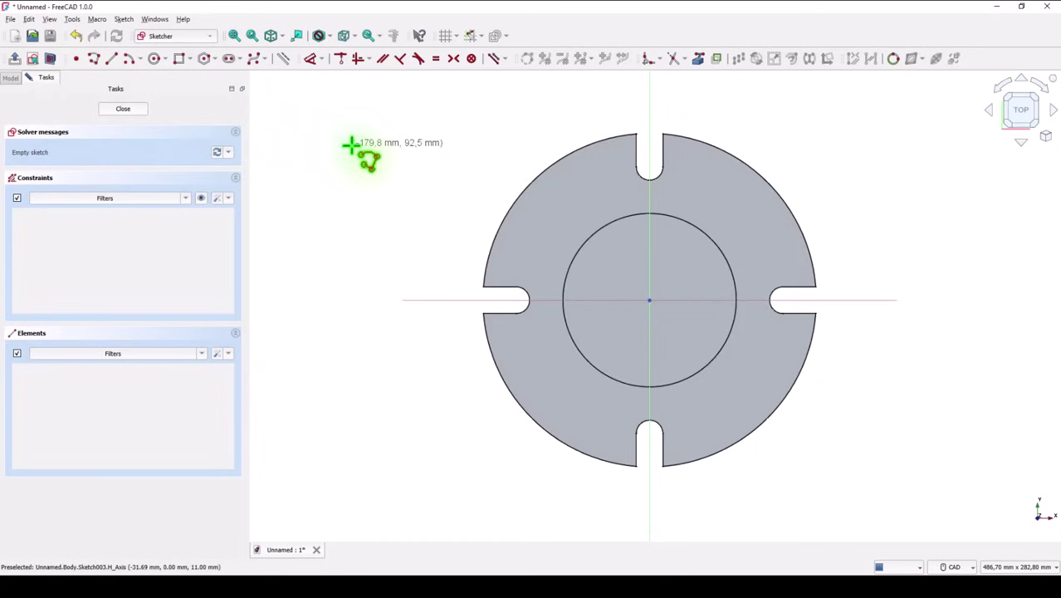
pyautogui.click(650, 299)
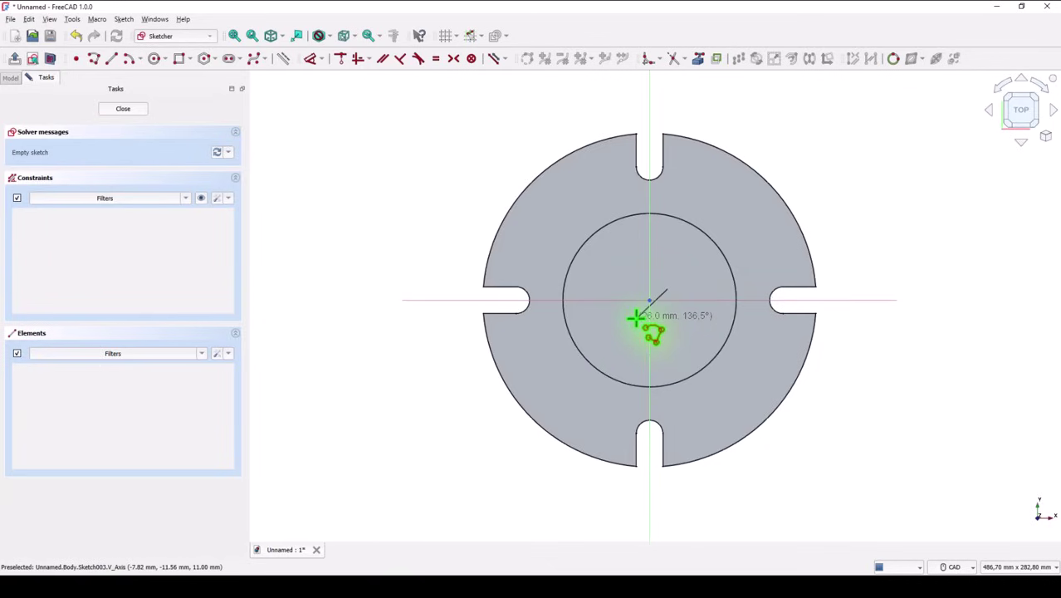
pyautogui.click(636, 316)
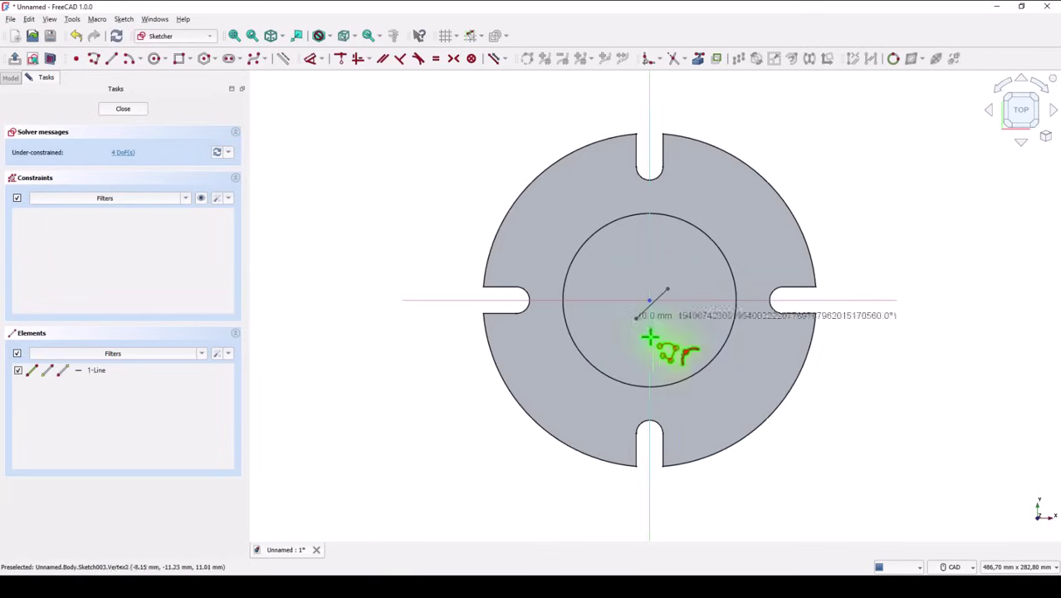
pyautogui.click(718, 385)
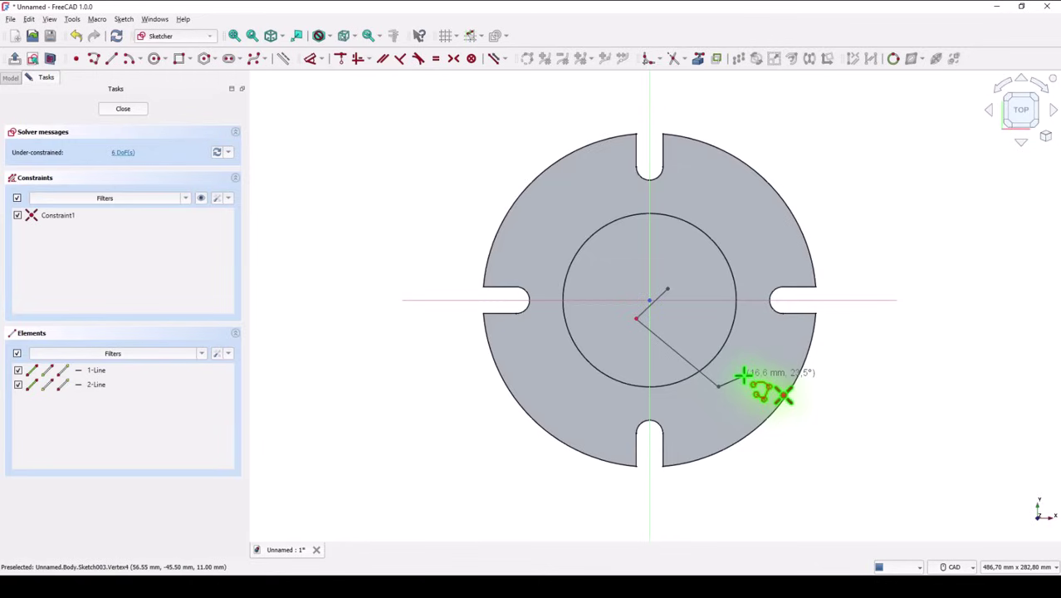
pyautogui.press('m')
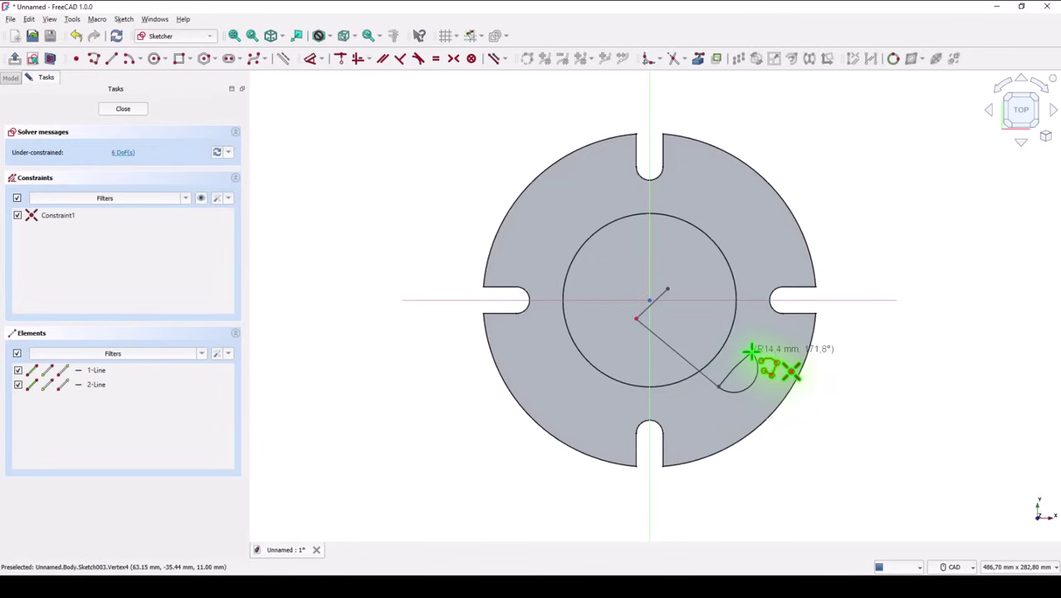
pyautogui.click(750, 352)
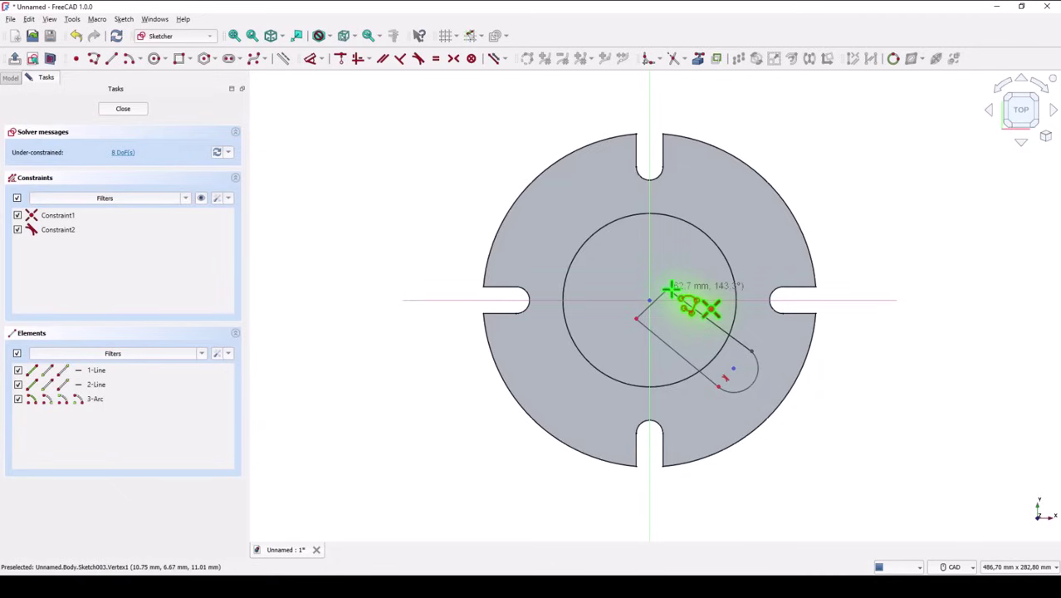
pyautogui.click(669, 289)
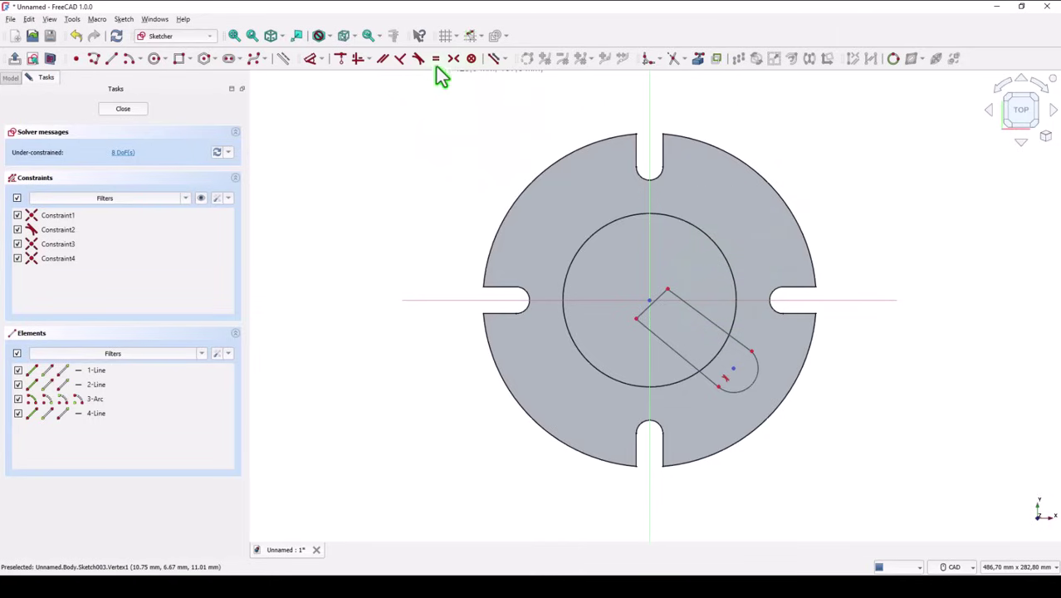
# - Make the slanted profile's two long sides parallel and its upper long side tangent to the end arc
pyautogui.click(384, 59)
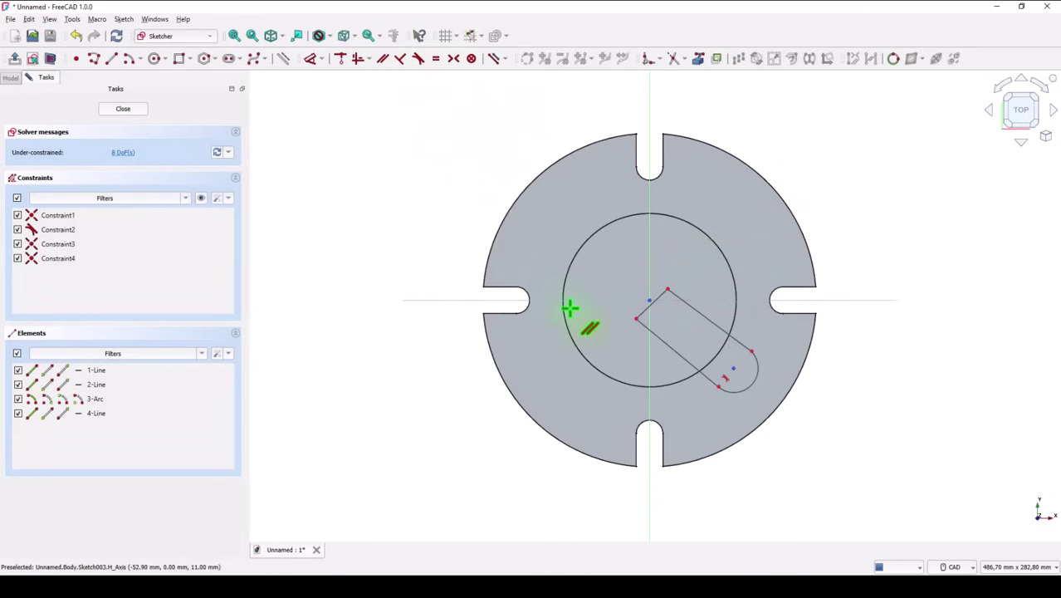
pyautogui.click(685, 335)
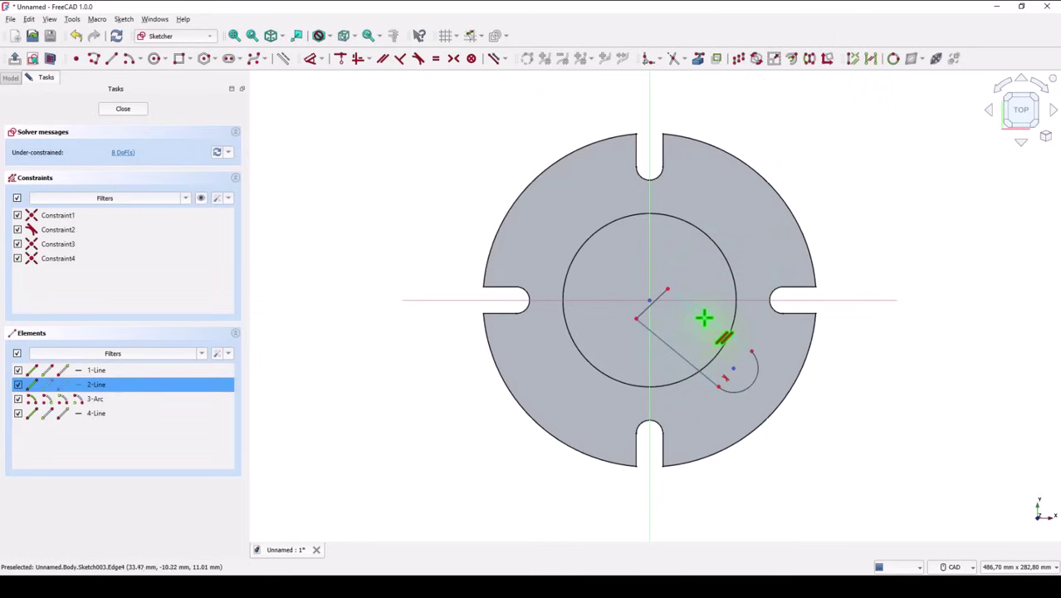
pyautogui.click(704, 318)
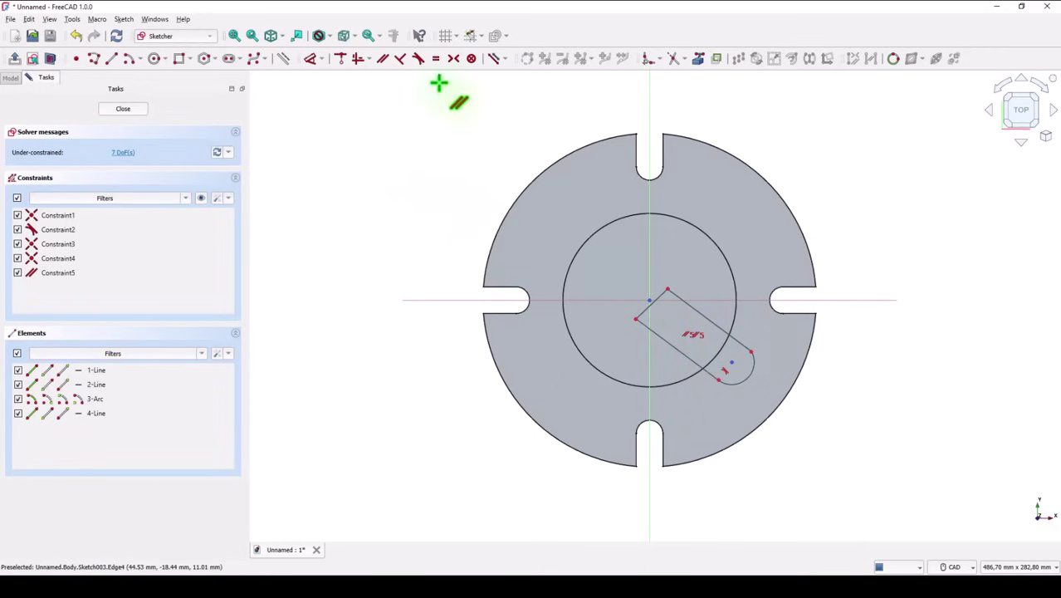
pyautogui.click(420, 59)
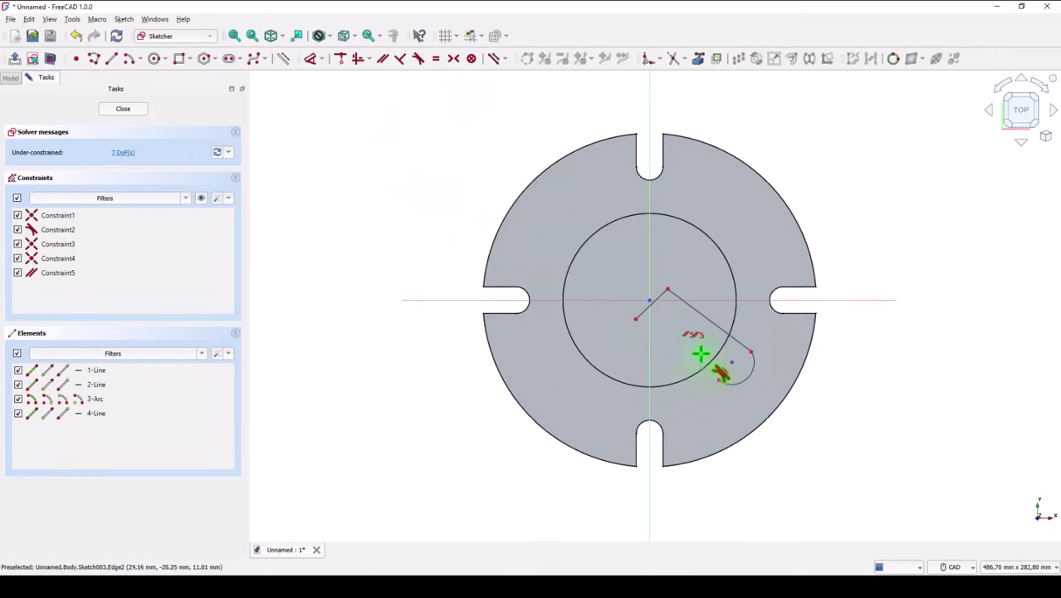
pyautogui.click(735, 347)
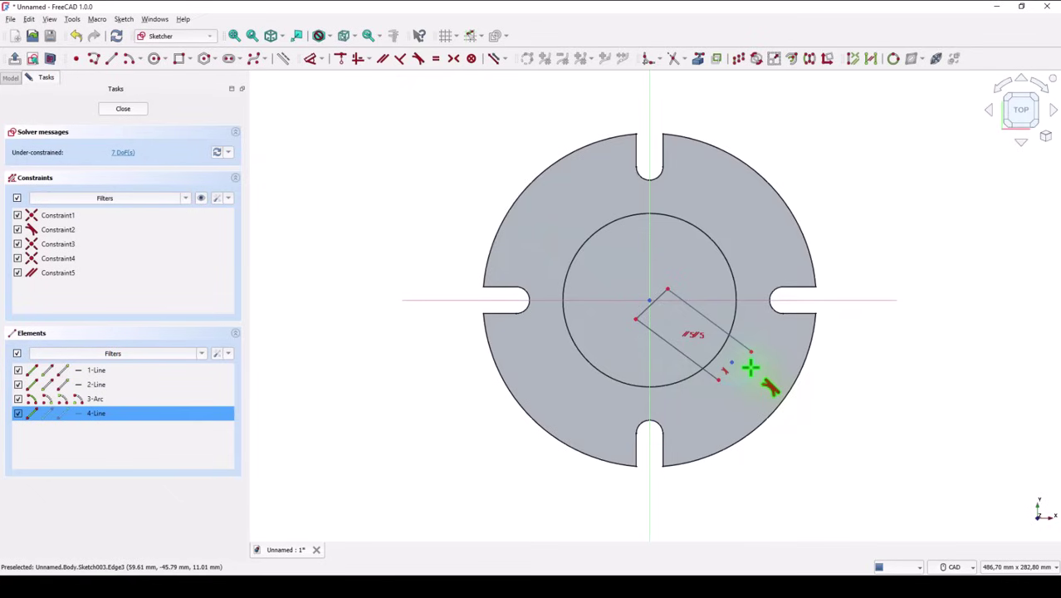
pyautogui.click(751, 368)
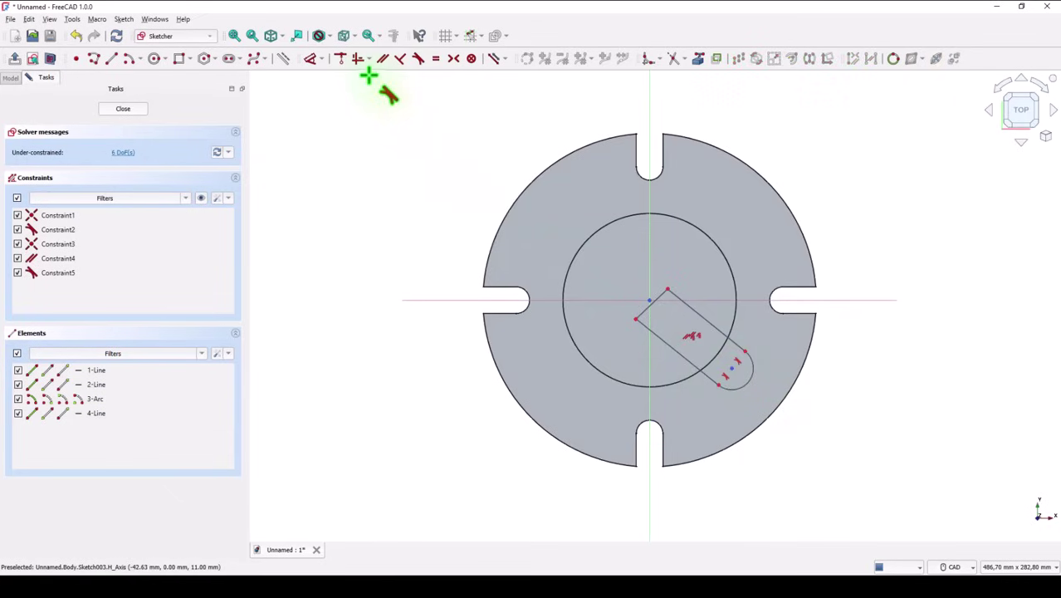
# - Constrain the short line near the origin perpendicular to the slanted profile's upper long side
pyautogui.click(400, 58)
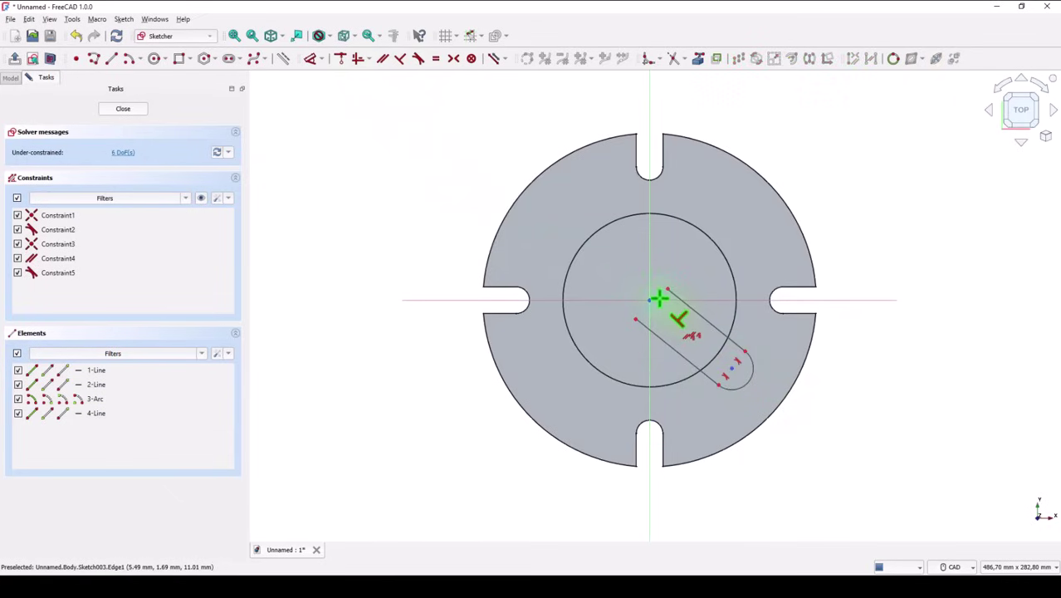
pyautogui.click(662, 297)
pyautogui.click(682, 301)
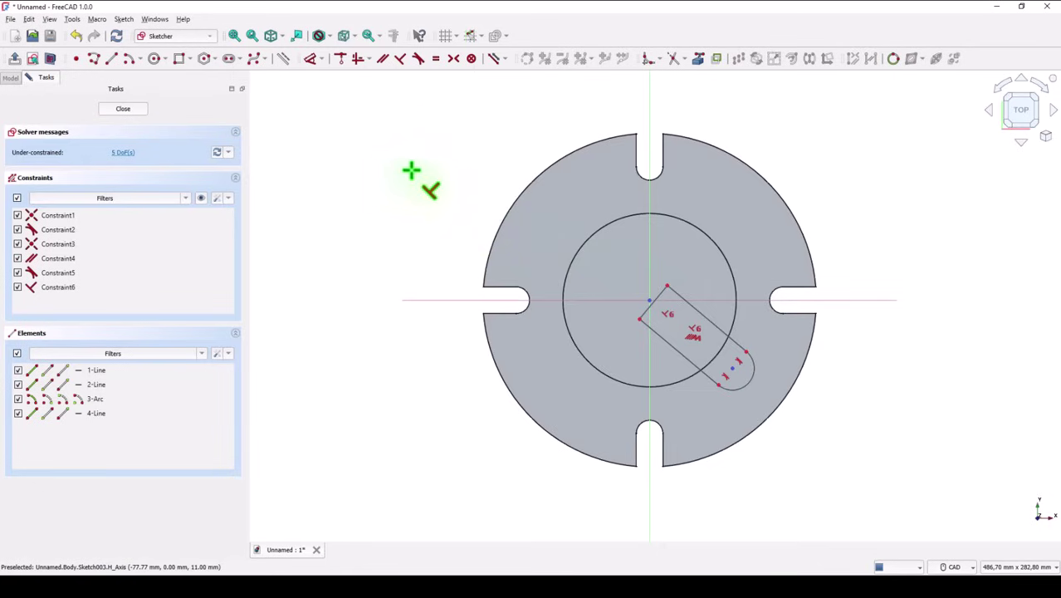
# - Constrain the endpoints of the slanted profile's short line symmetric about the origin
pyautogui.click(454, 59)
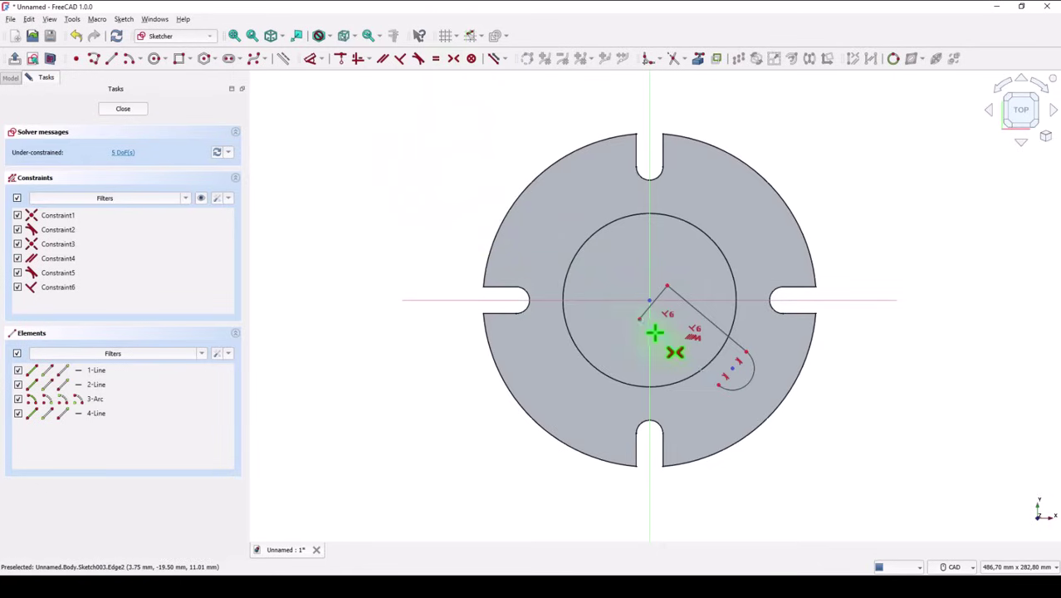
pyautogui.scroll(3, 655, 333)
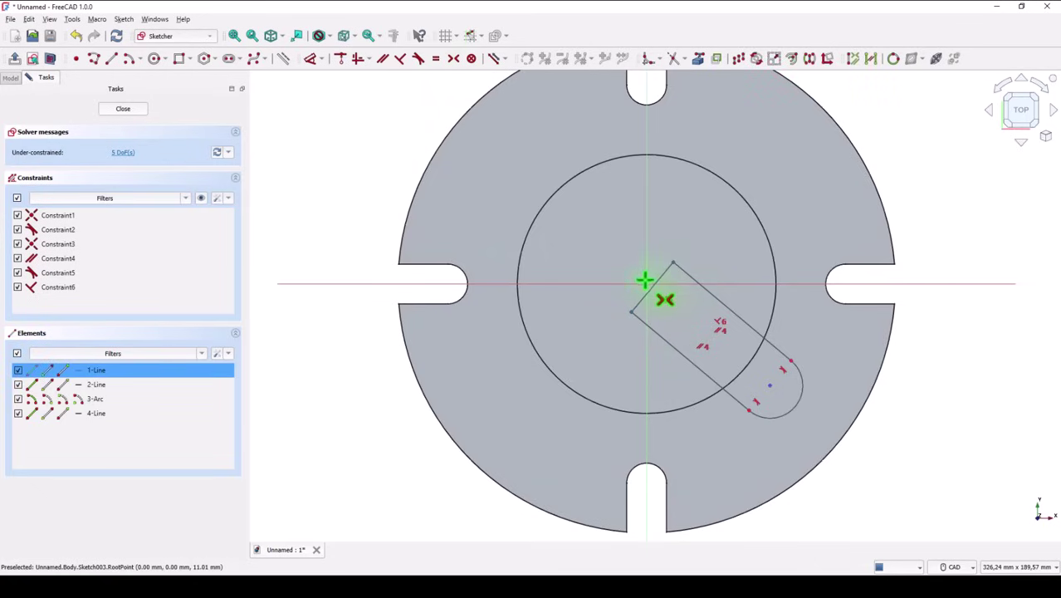
pyautogui.click(646, 283)
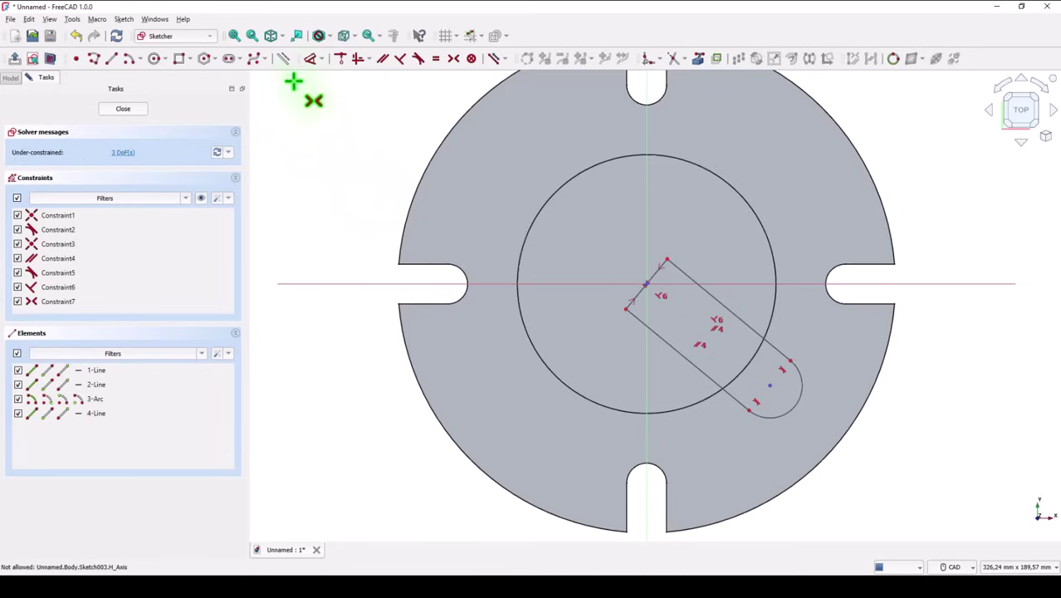
# - Dimension the angle between the slanted profile's upper long side and the horizontal axis as 45°
pyautogui.click(311, 59)
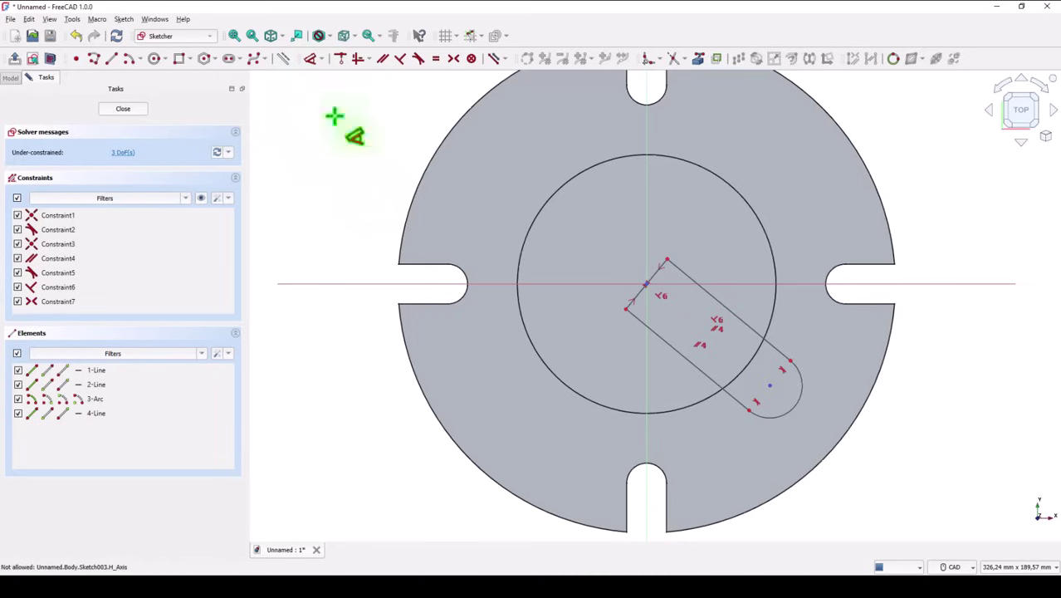
pyautogui.click(735, 309)
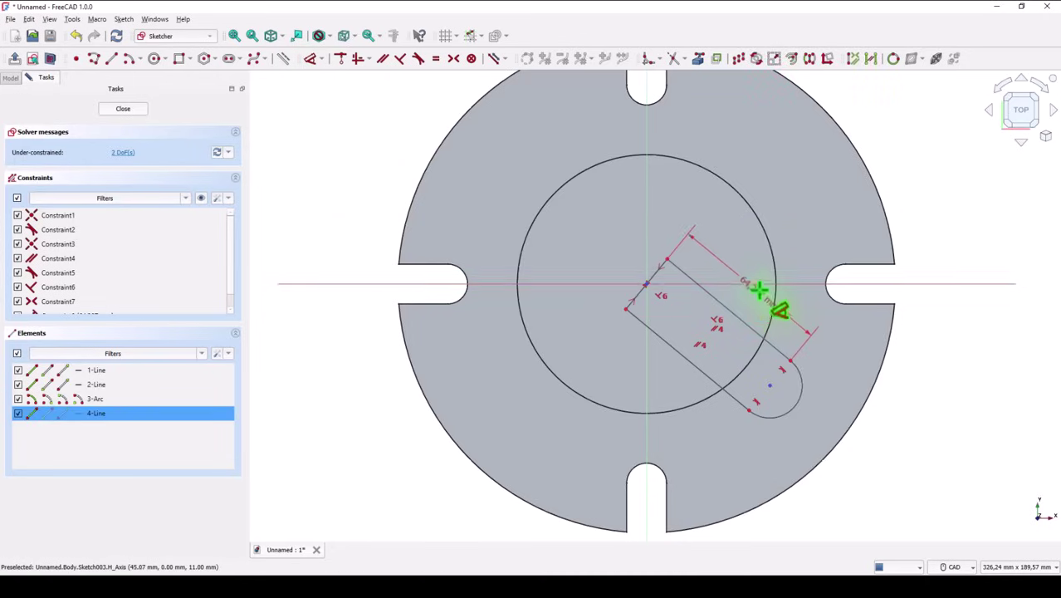
pyautogui.click(755, 285)
pyautogui.click(951, 371)
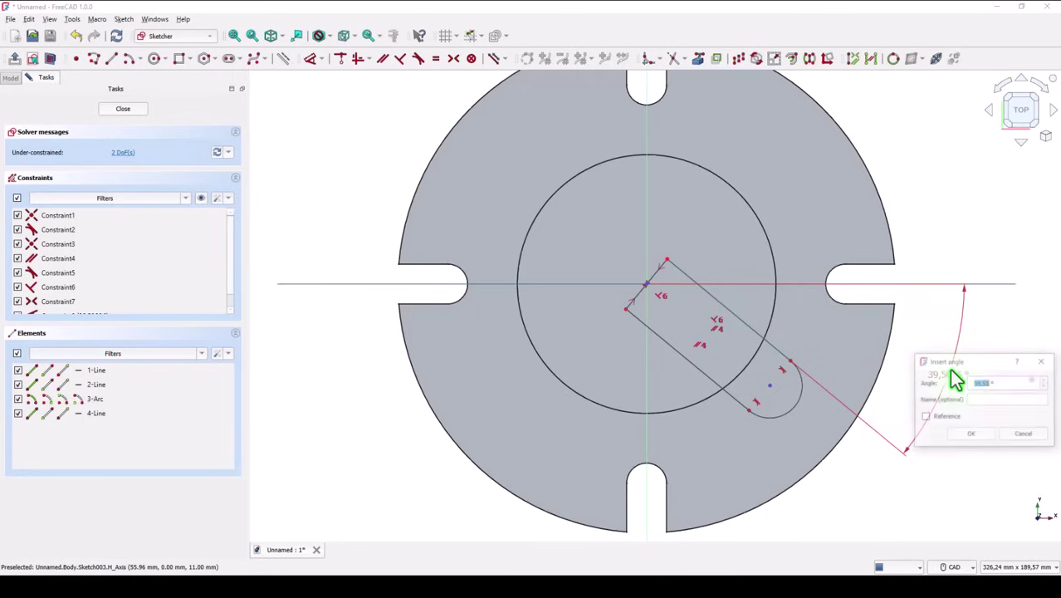
pyautogui.write('45')
pyautogui.press('Return')
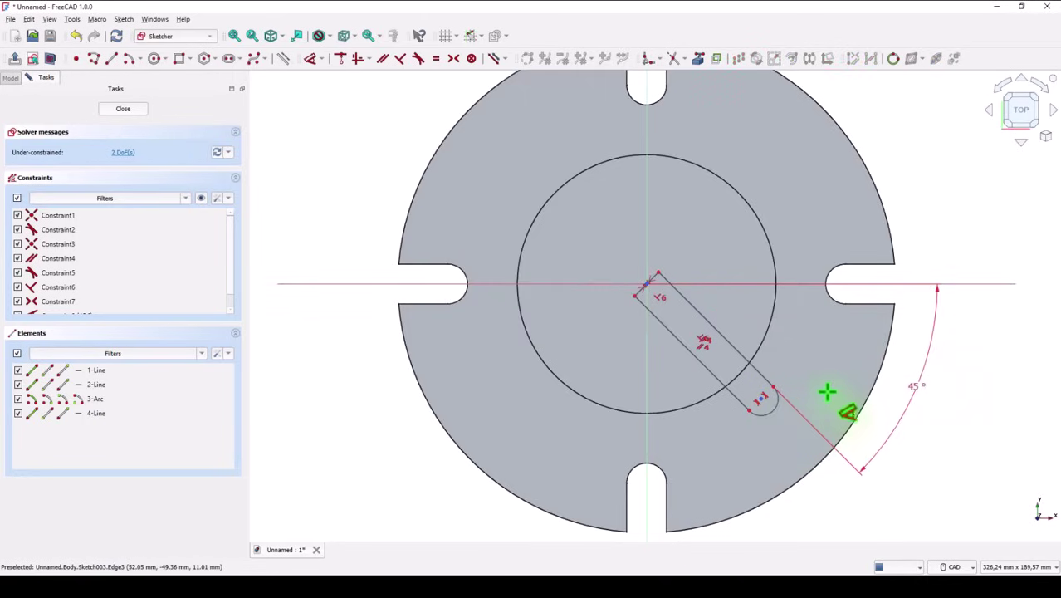
# - Set the radius of the slanted profile's end arc to 14 mm
pyautogui.click(778, 404)
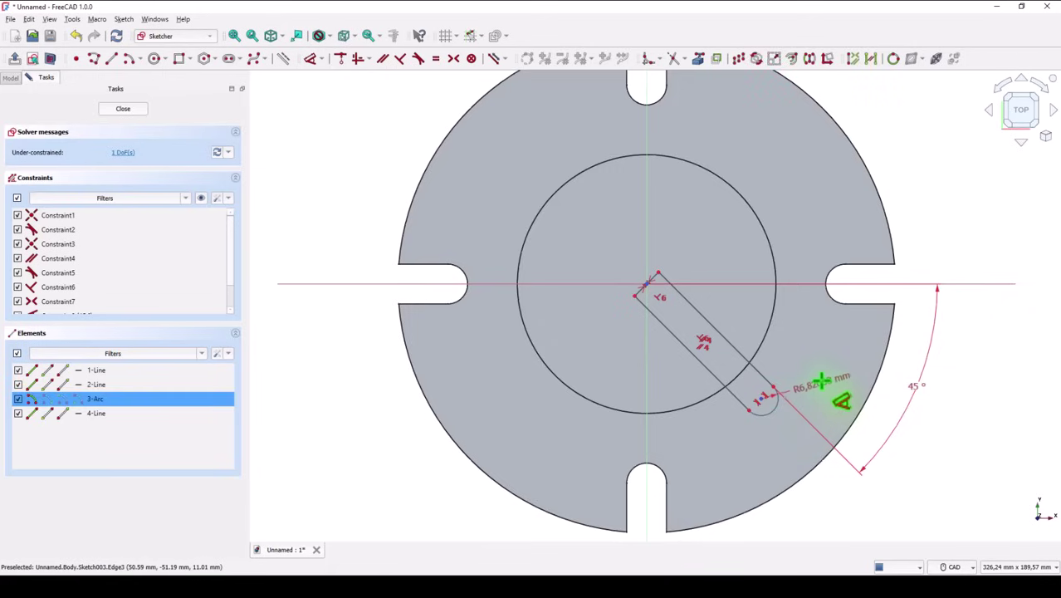
pyautogui.click(828, 391)
pyautogui.write('14')
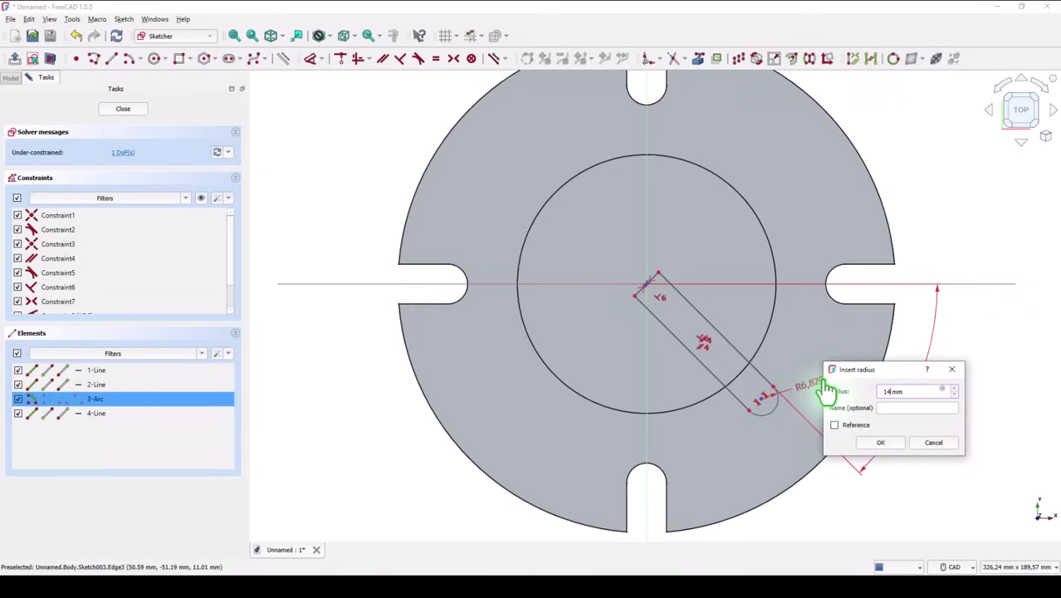
pyautogui.press('Return')
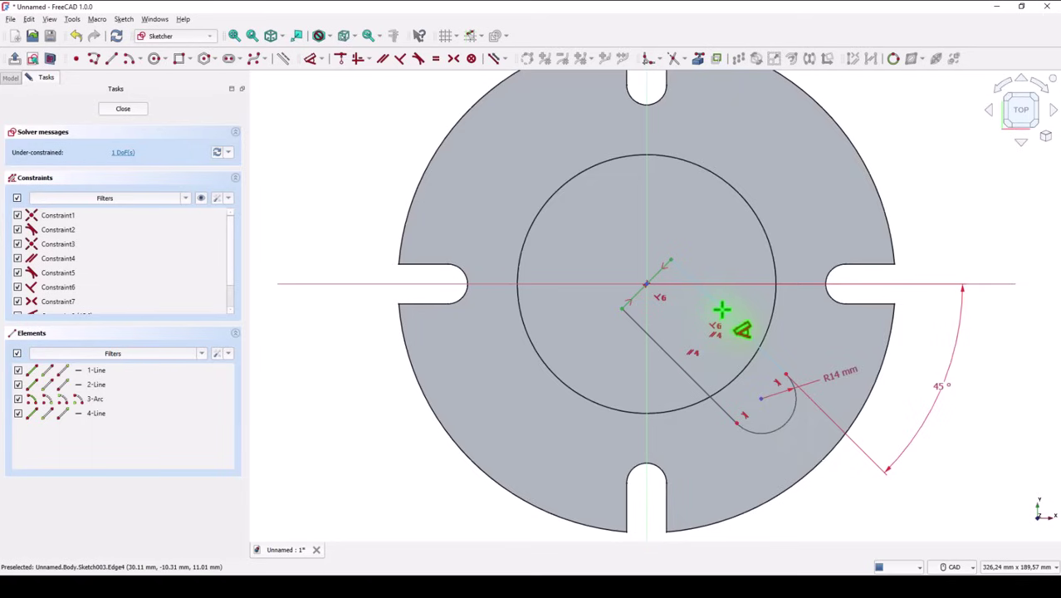
# - Set the length of the profile's upper long side to 130/2 mm and close the sketch
pyautogui.click(730, 318)
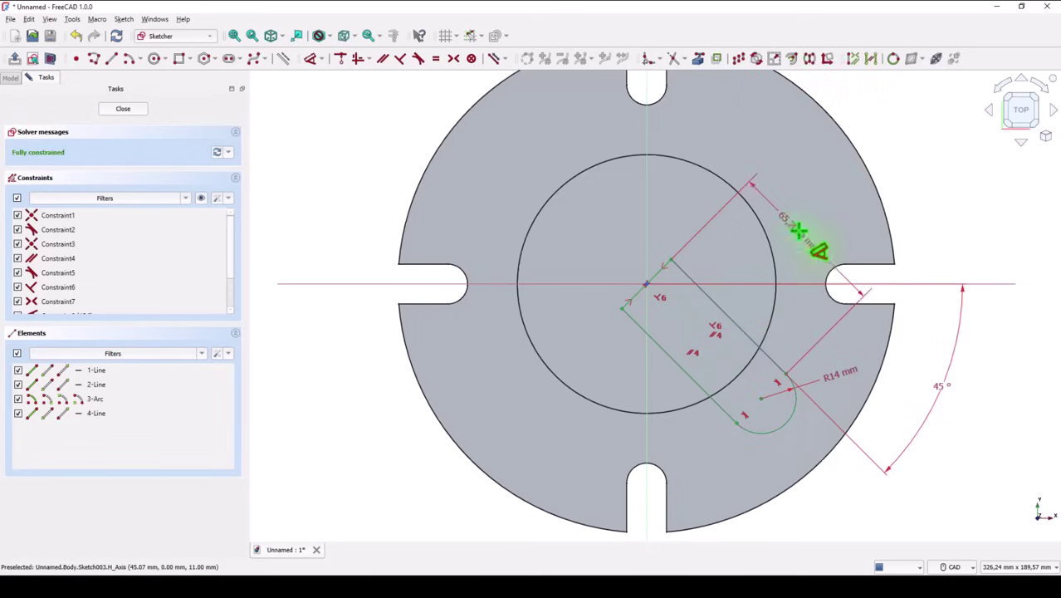
pyautogui.click(818, 218)
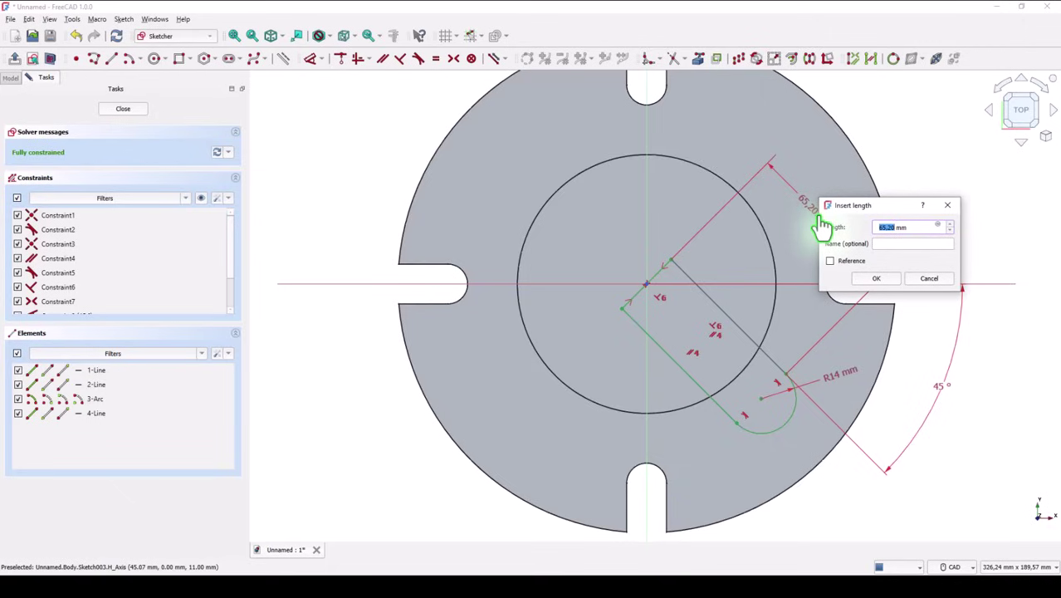
pyautogui.write('130/2')
pyautogui.press('Return')
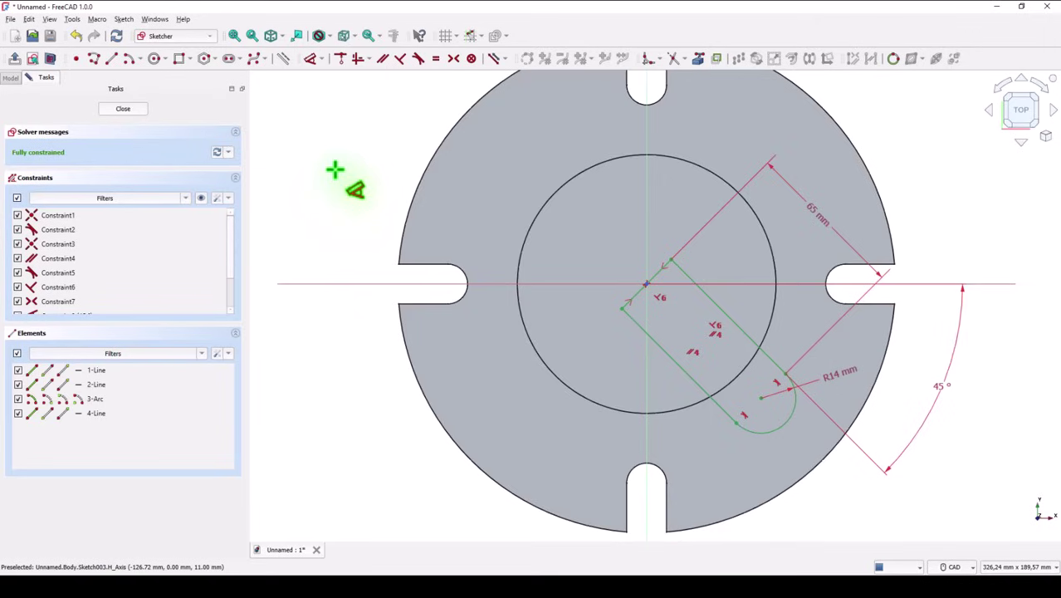
pyautogui.click(118, 108)
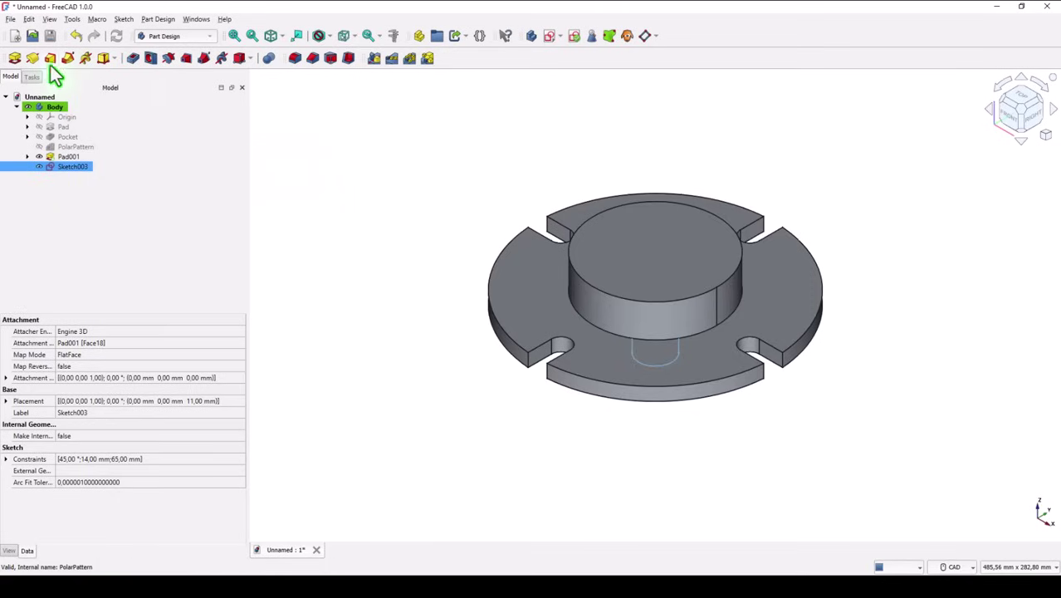
# - Pad the slanted rounded profile by 35-11 mm
pyautogui.click(14, 58)
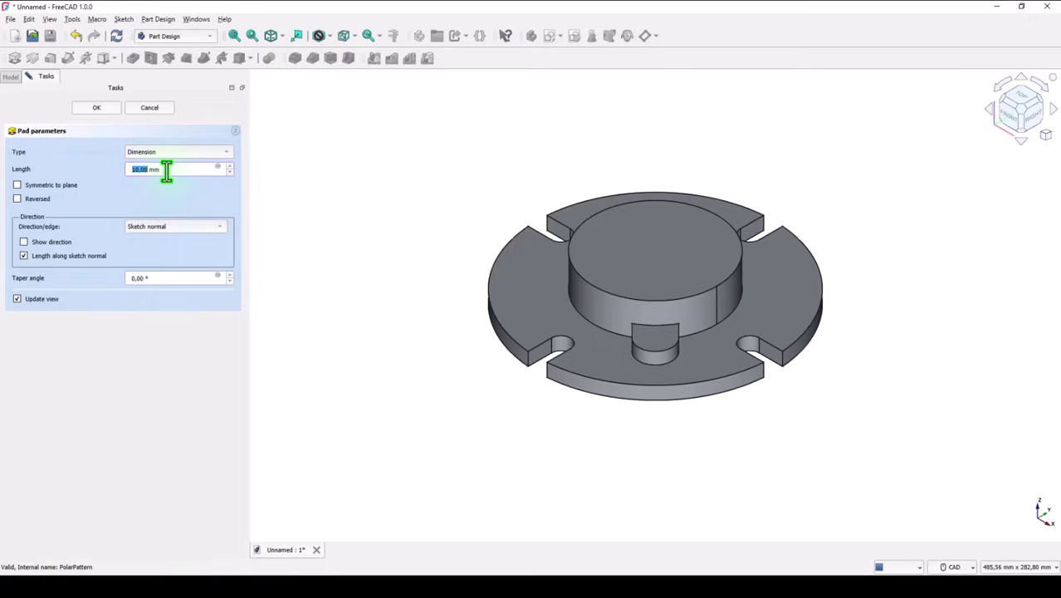
pyautogui.write('35-11')
pyautogui.click(96, 108)
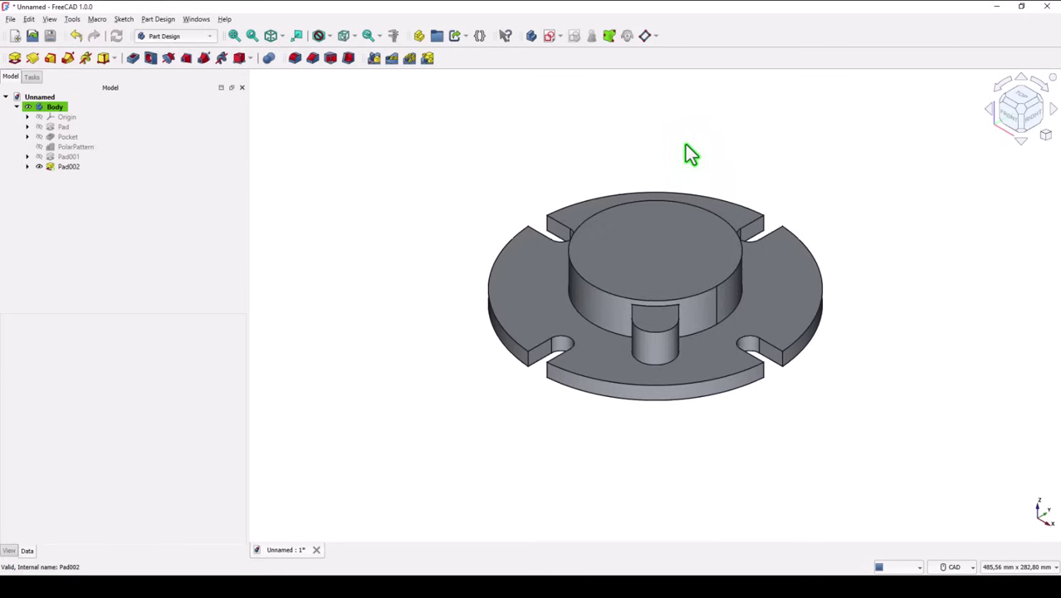
# - Create a 12 mm diameter through-all hole in the lug from its top face, concentric with the rounded end
pyautogui.click(656, 332)
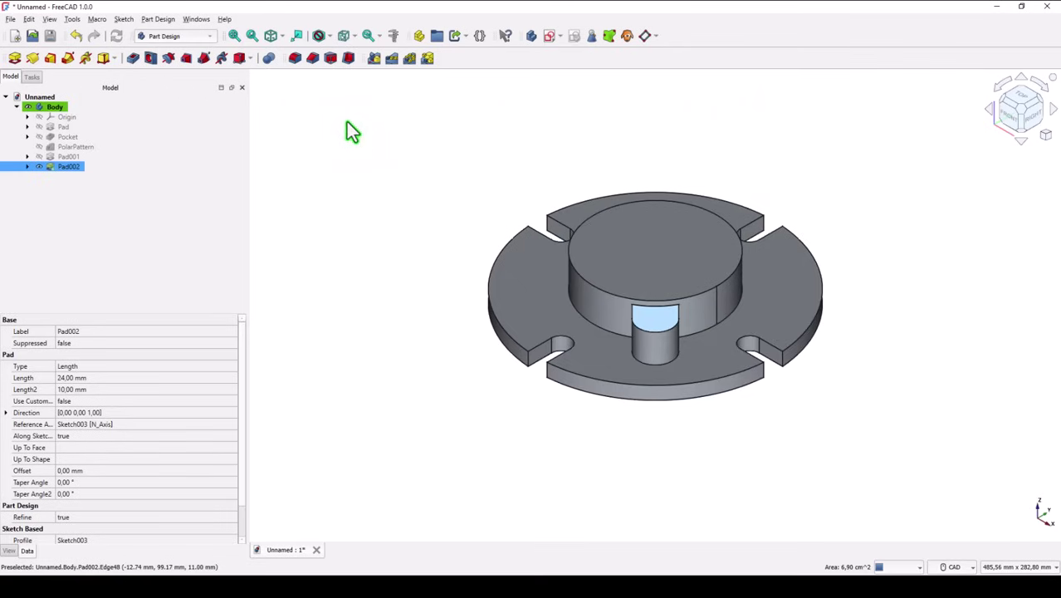
pyautogui.click(152, 59)
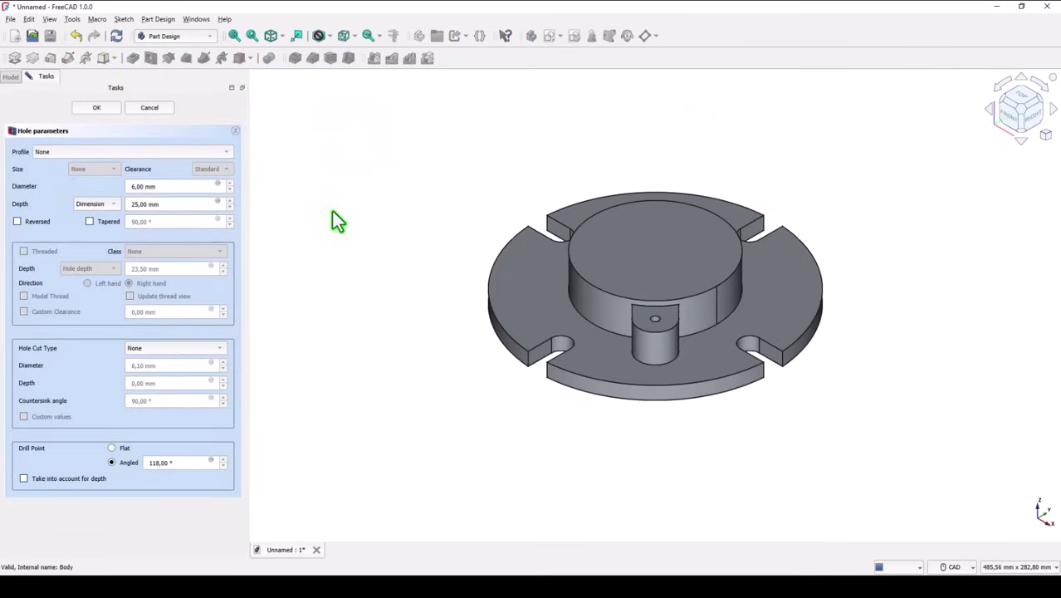
pyautogui.press('2')
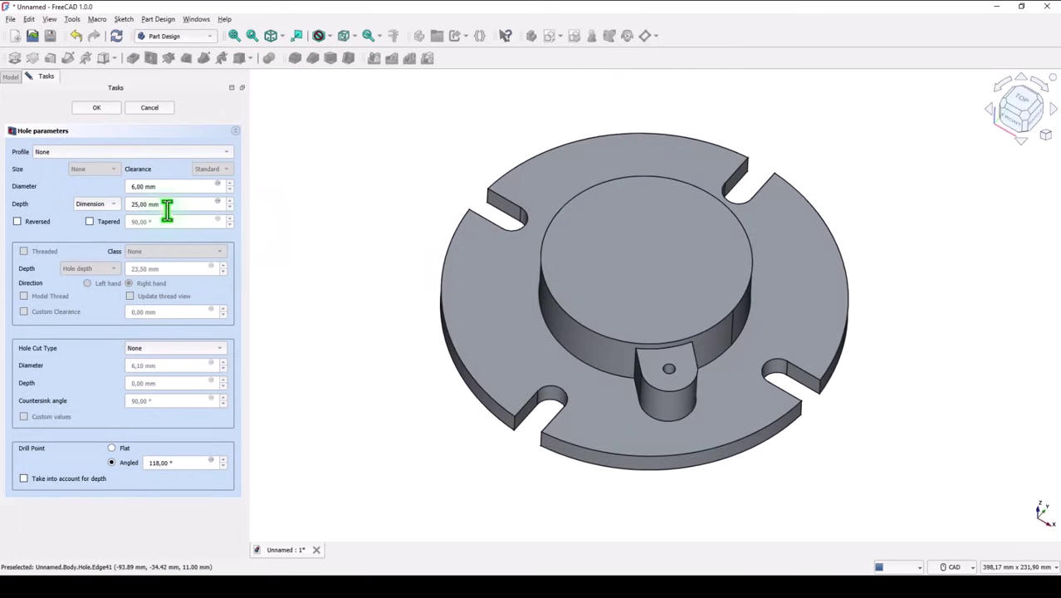
pyautogui.tripleClick(167, 186)
pyautogui.write('12')
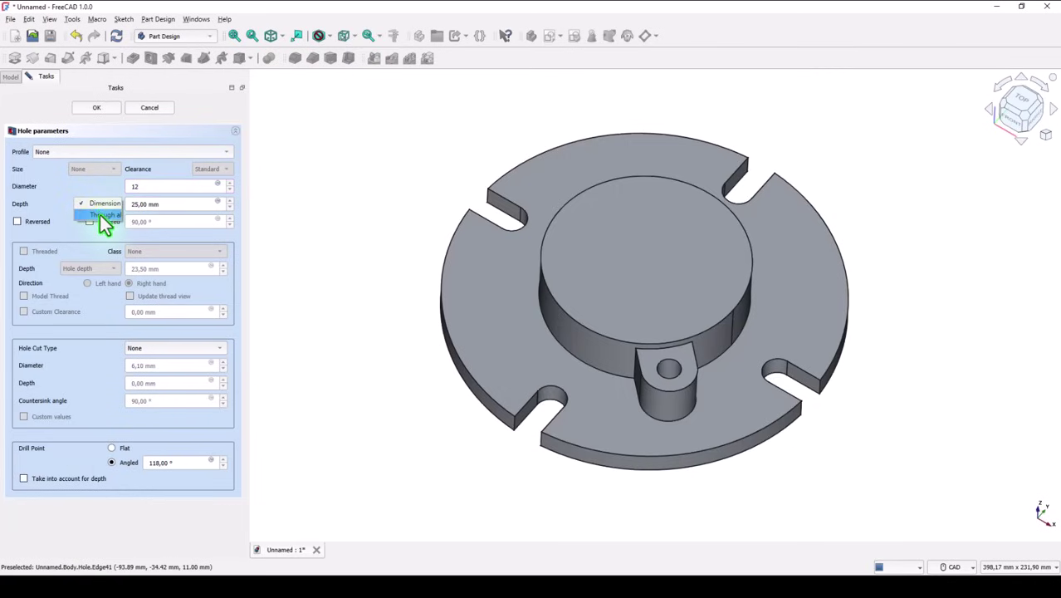
pyautogui.click(100, 214)
pyautogui.press('0')
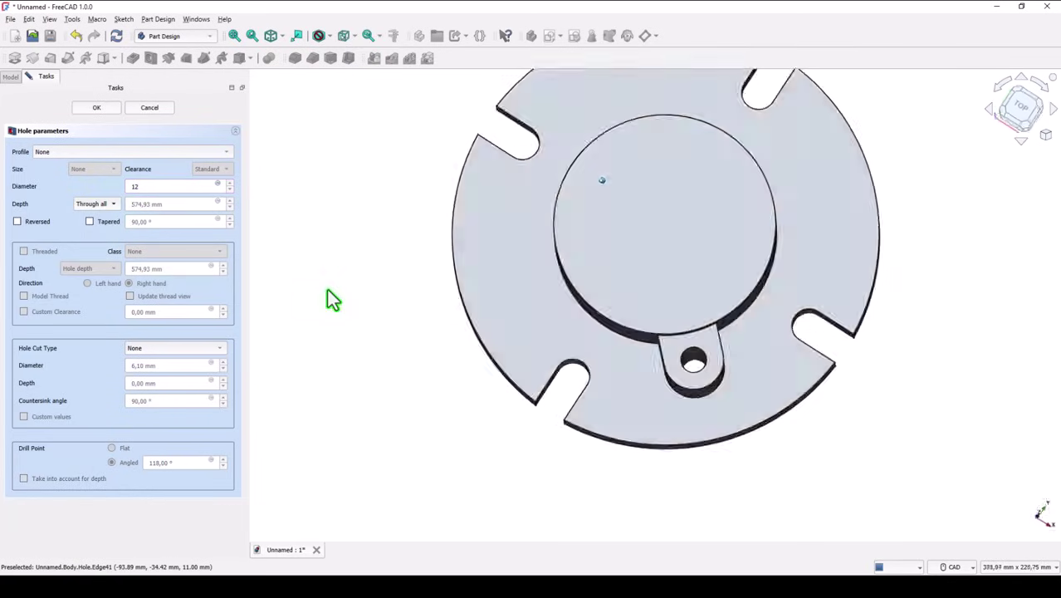
pyautogui.click(97, 108)
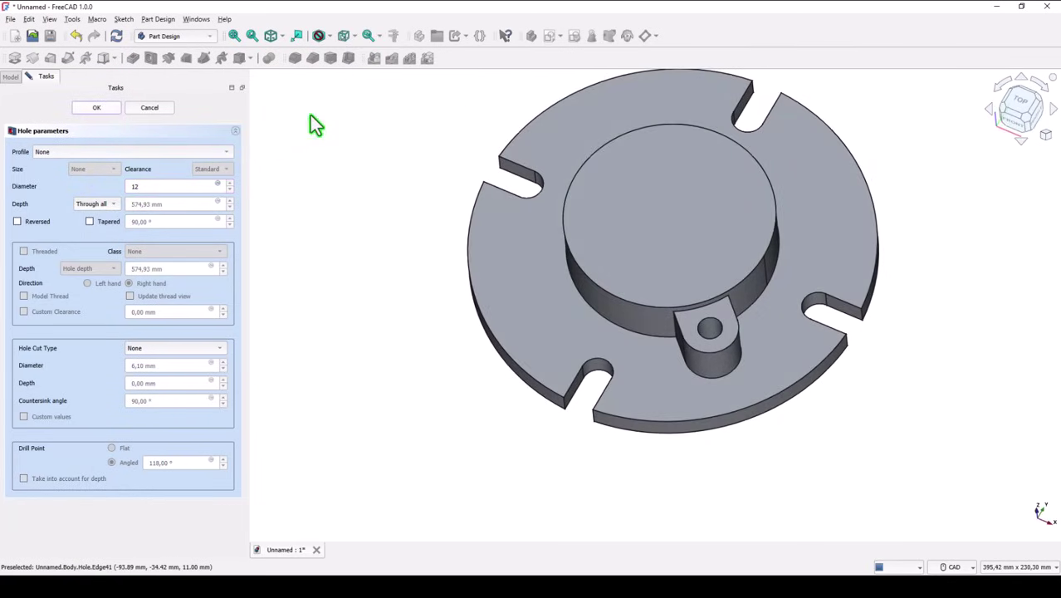
pyautogui.press('0')
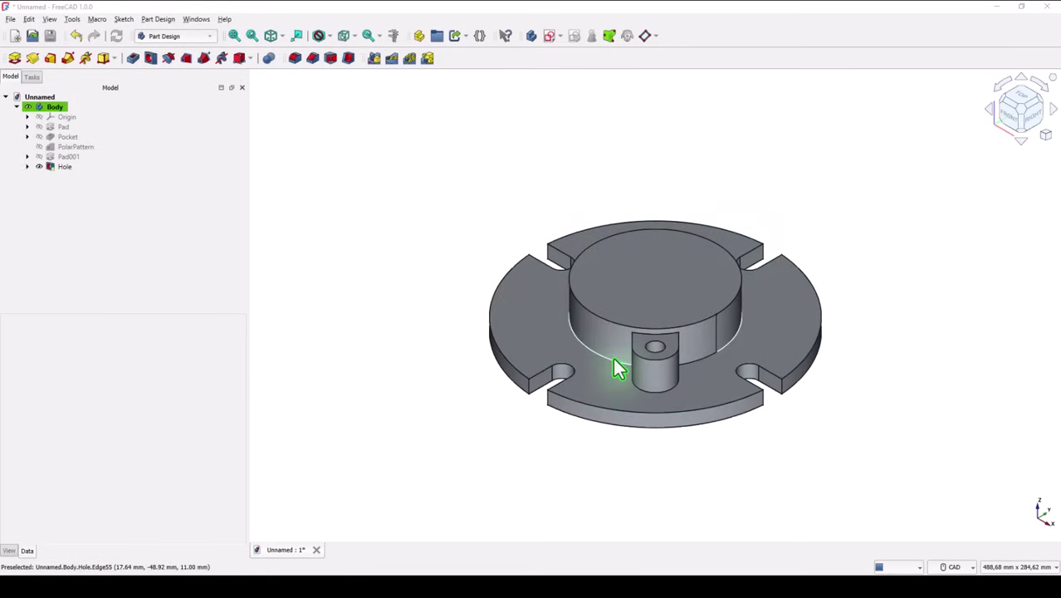
pyautogui.click(405, 195)
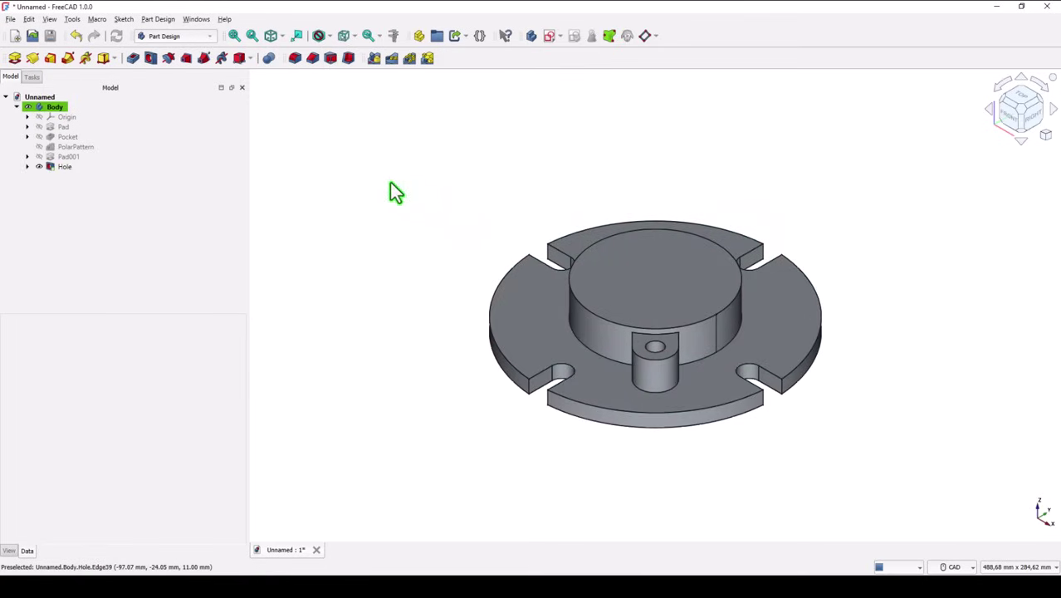
# - Polar-pattern the lug pad together with its hole, 4 occurrences over 360° about the normal sketch axis
pyautogui.click(28, 167)
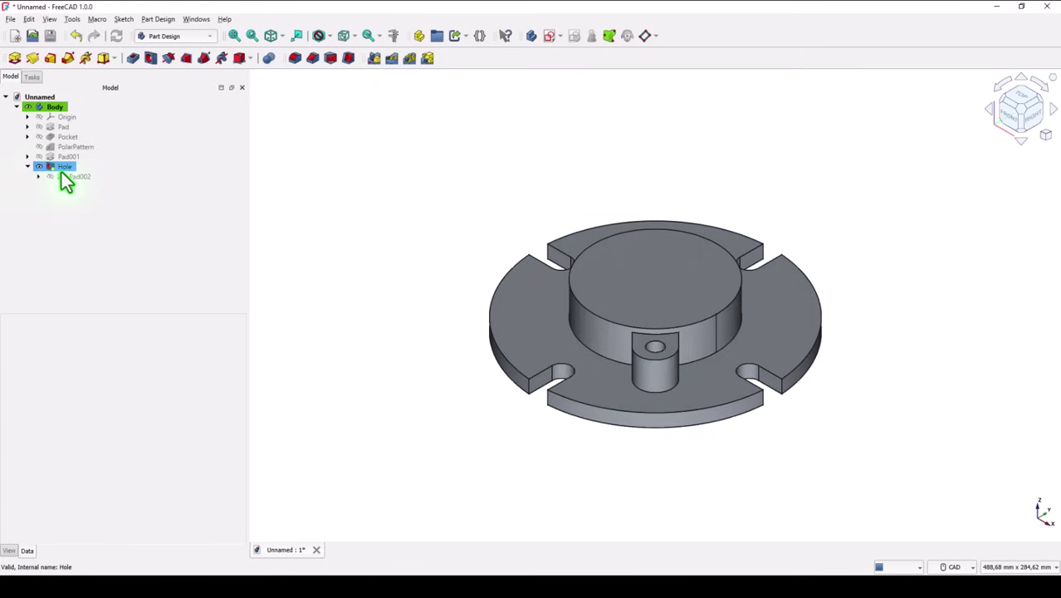
pyautogui.click(38, 177)
pyautogui.click(73, 177)
pyautogui.click(60, 176)
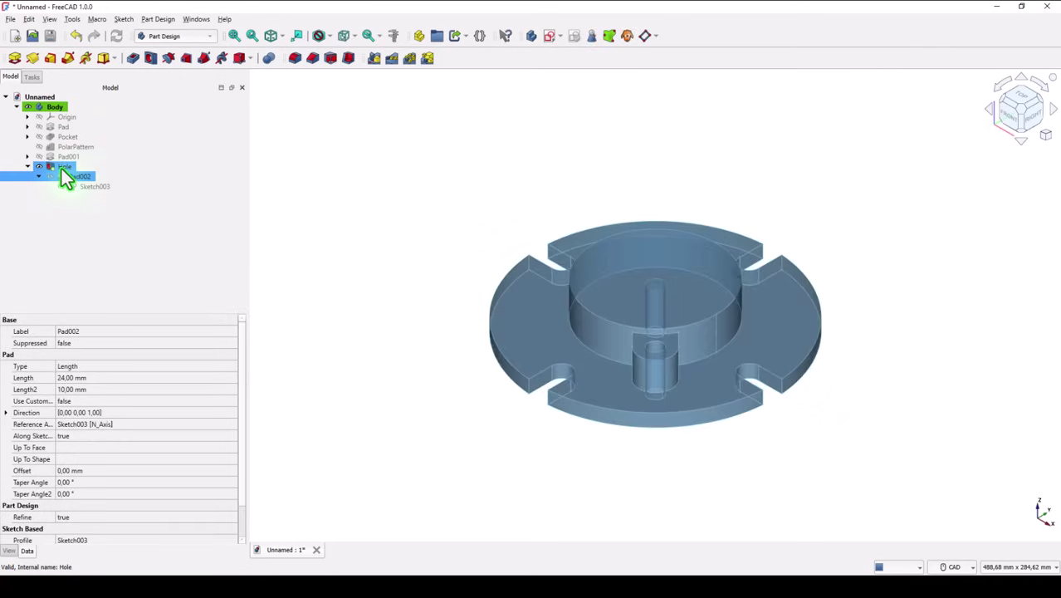
pyautogui.keyDown('ctrl'); pyautogui.click(60, 166); pyautogui.keyUp('ctrl')
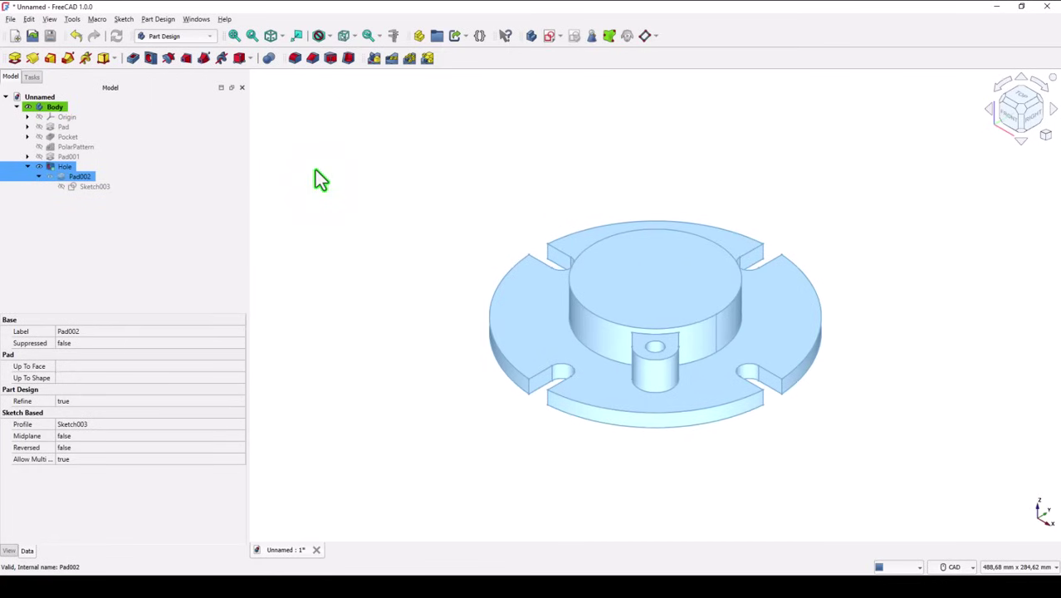
pyautogui.click(408, 59)
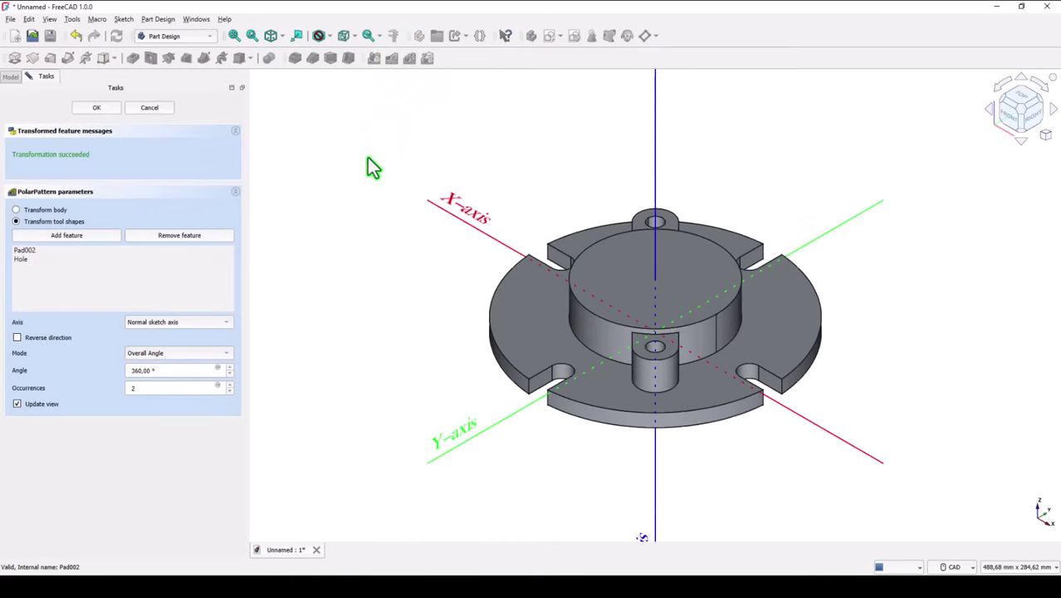
pyautogui.moveTo(147, 388); pyautogui.dragTo(112, 388)
pyautogui.write('4')
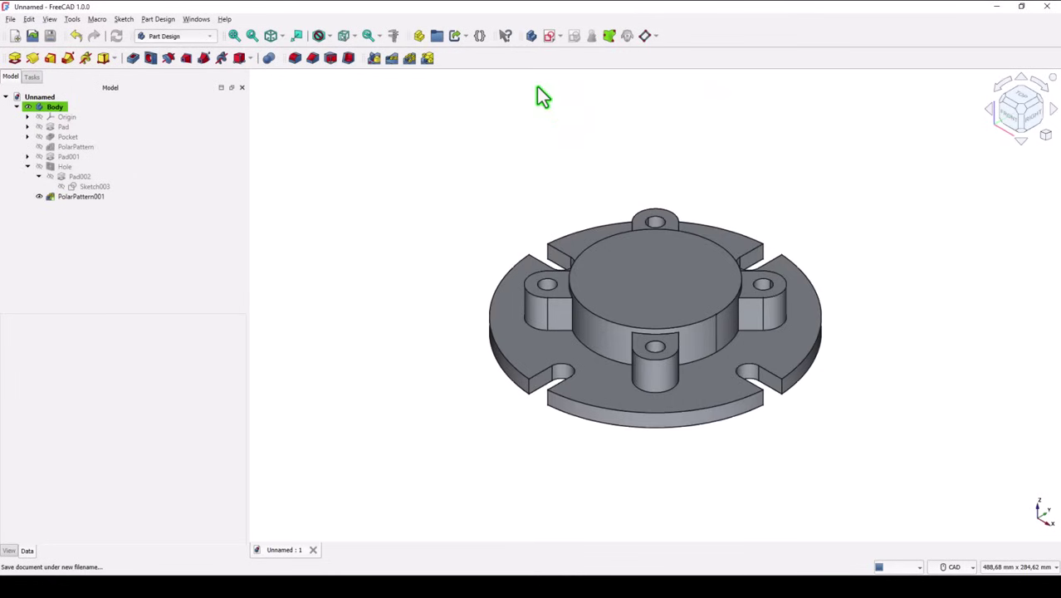
# - Start a new sketch on the XZ plane and switch on the section view
pyautogui.click(549, 37)
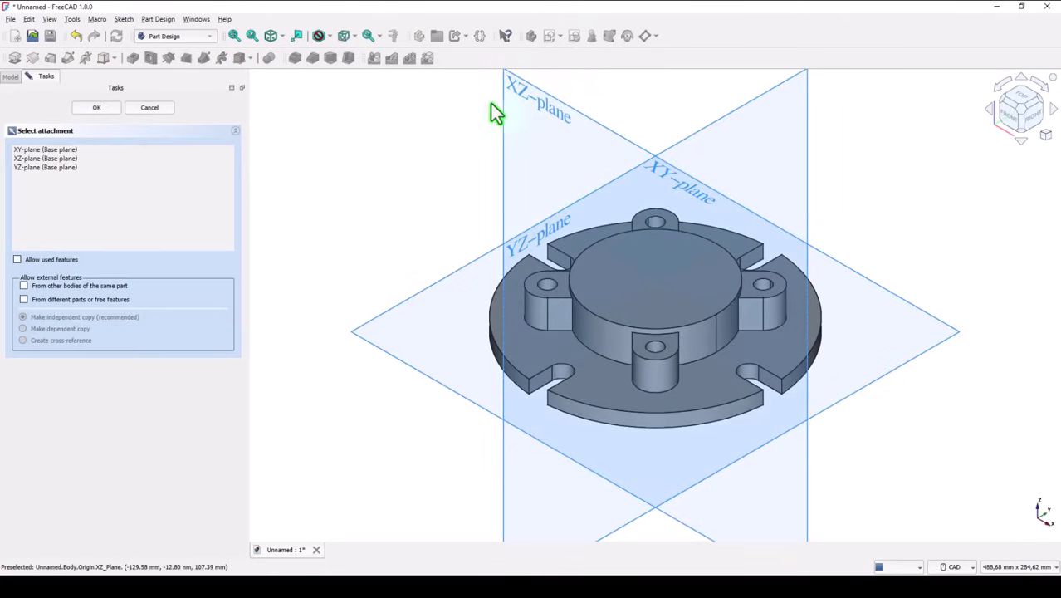
pyautogui.click(540, 108)
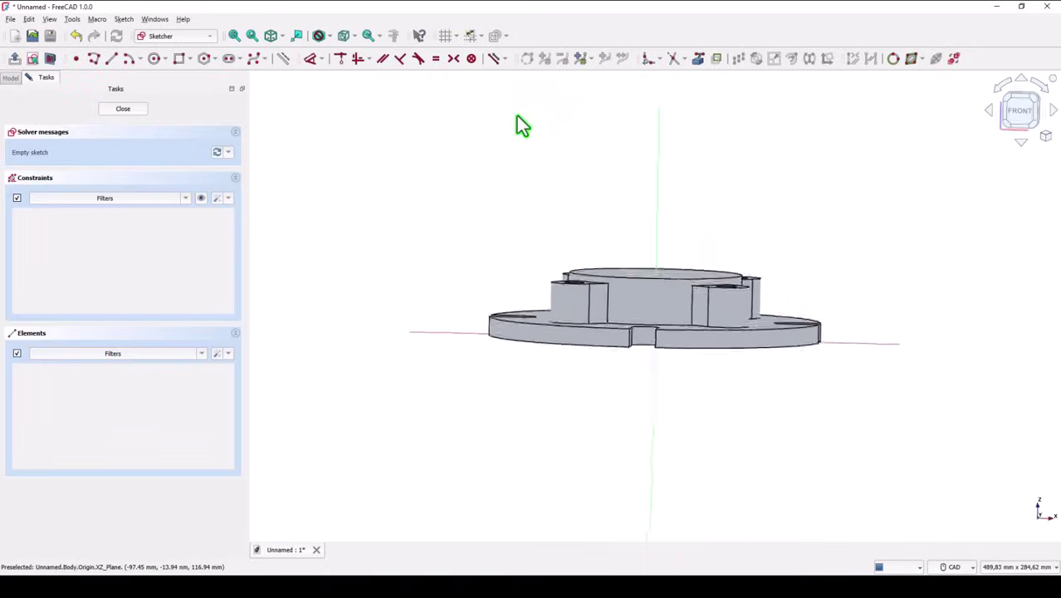
pyautogui.click(50, 58)
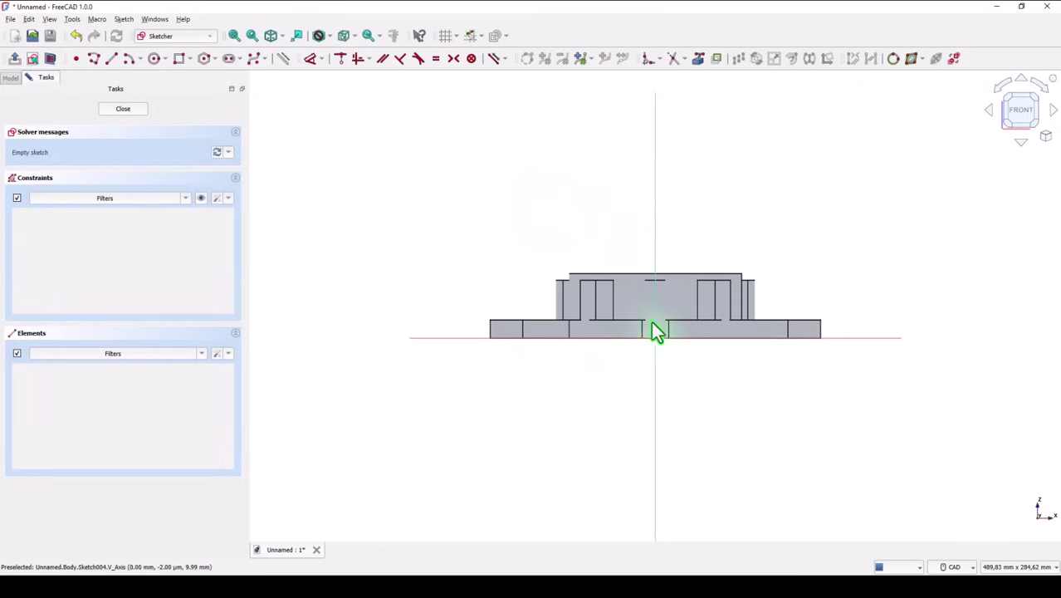
# - Project the central boss's top edge into the sketch as external geometry
pyautogui.scroll(2, 654, 331)
pyautogui.scroll(1, 662, 311)
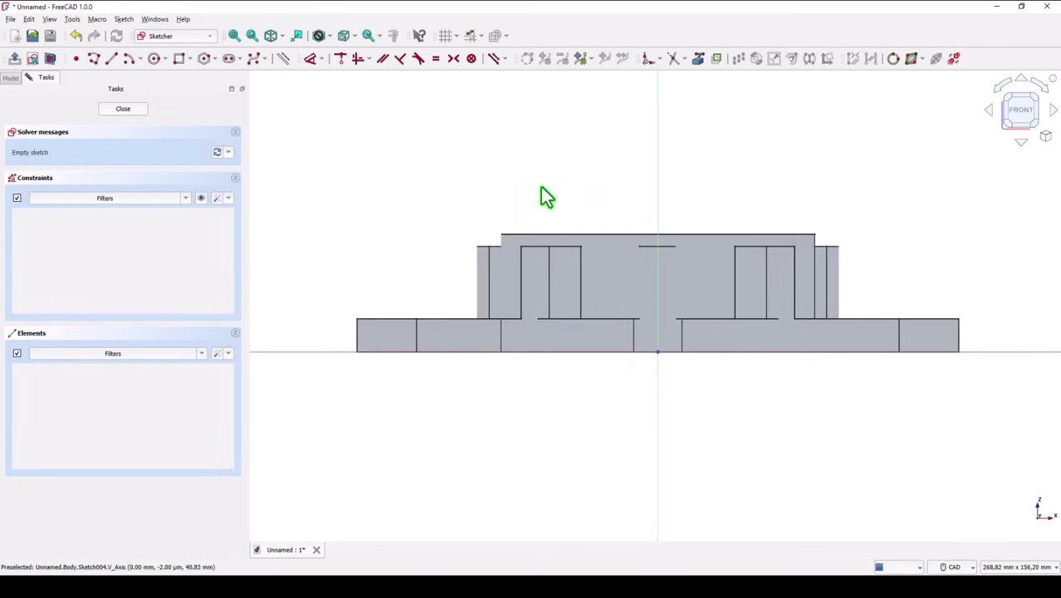
pyautogui.click(699, 58)
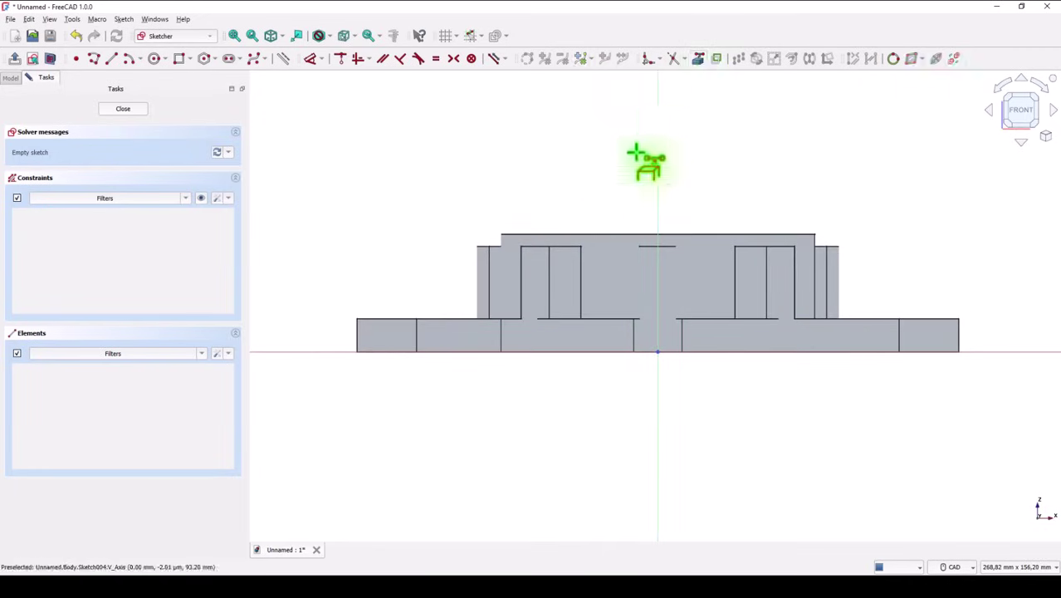
pyautogui.click(629, 234)
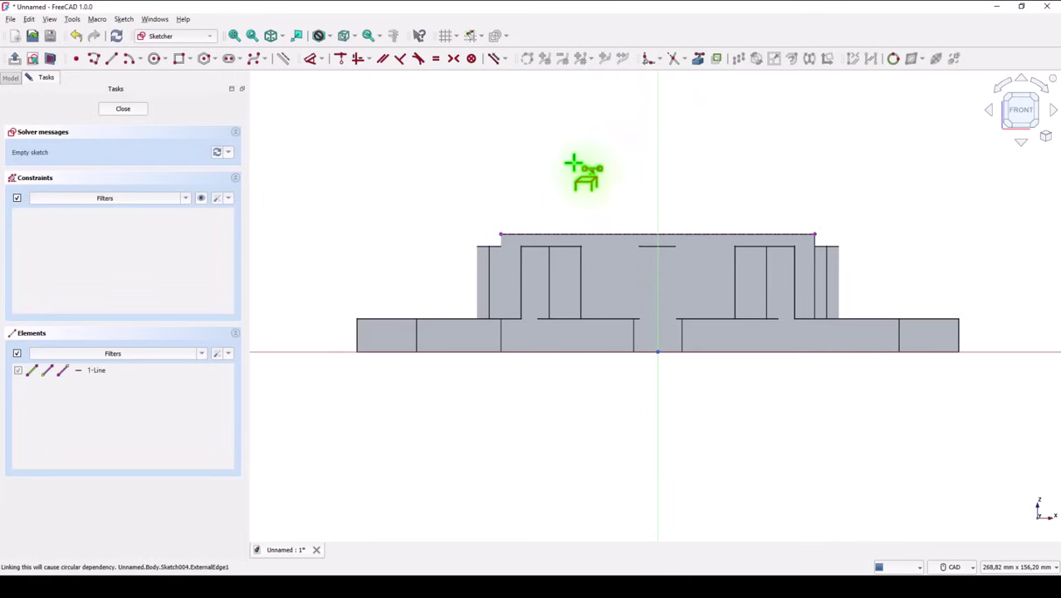
# - Start a polyline at the origin, up the vertical axis, about 43 mm along the boss's top edge and about 10.5 mm straight down
pyautogui.click(94, 59)
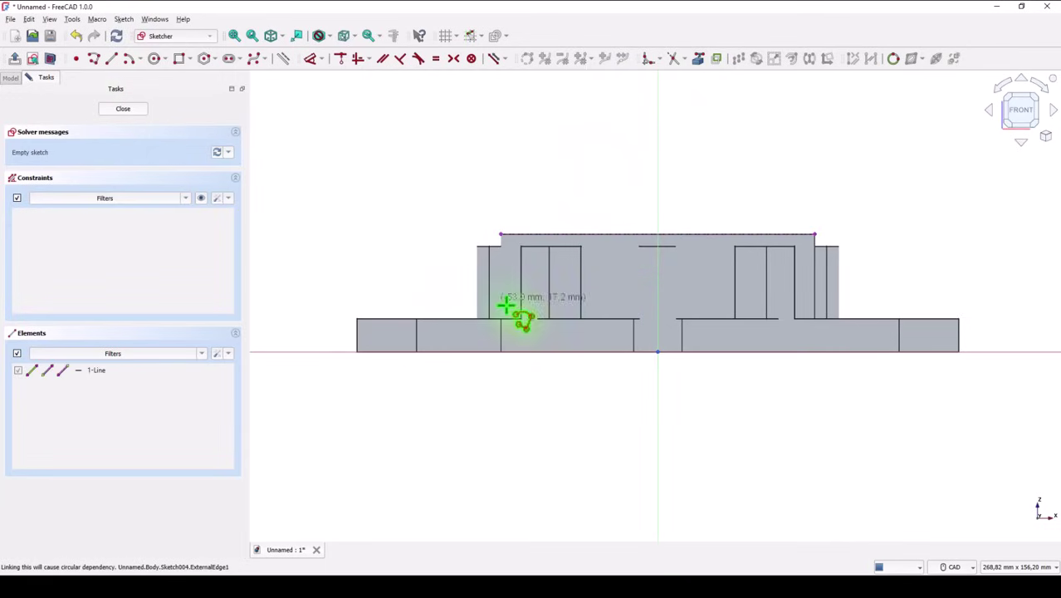
pyautogui.click(656, 352)
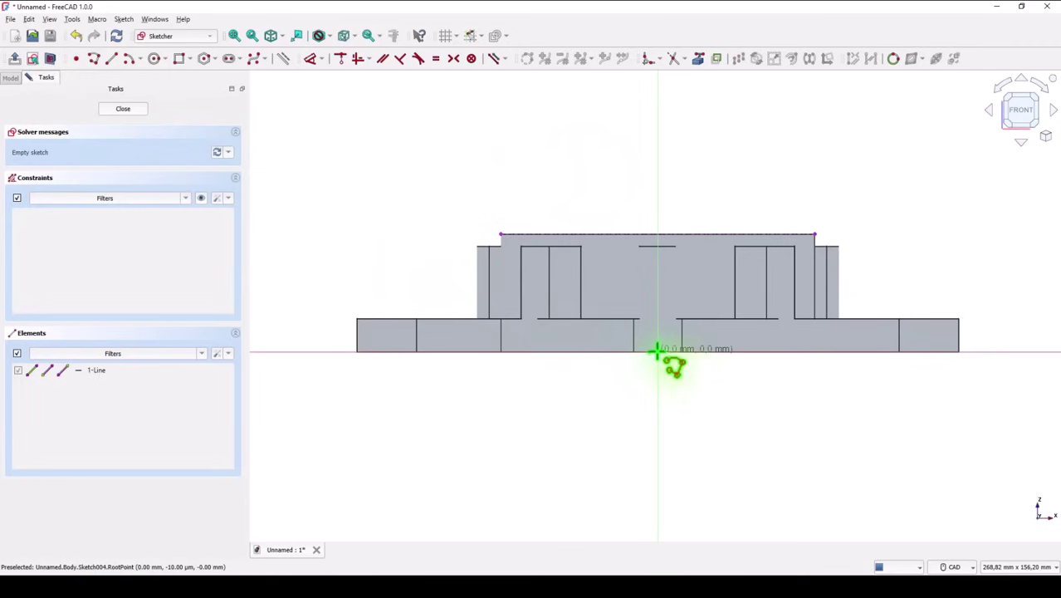
pyautogui.click(659, 233)
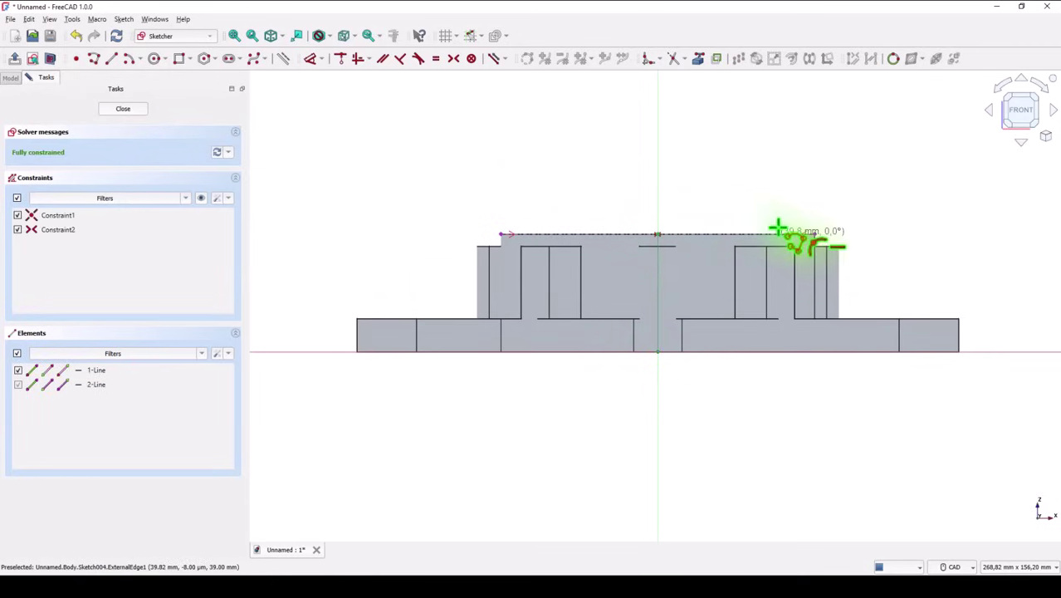
pyautogui.scroll(2, 779, 227)
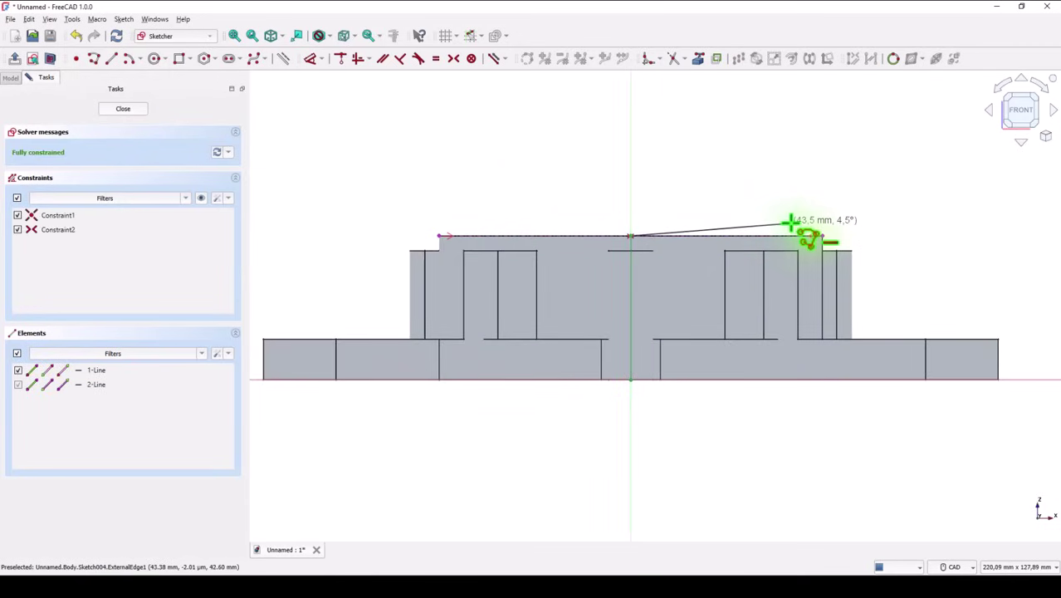
pyautogui.click(791, 236)
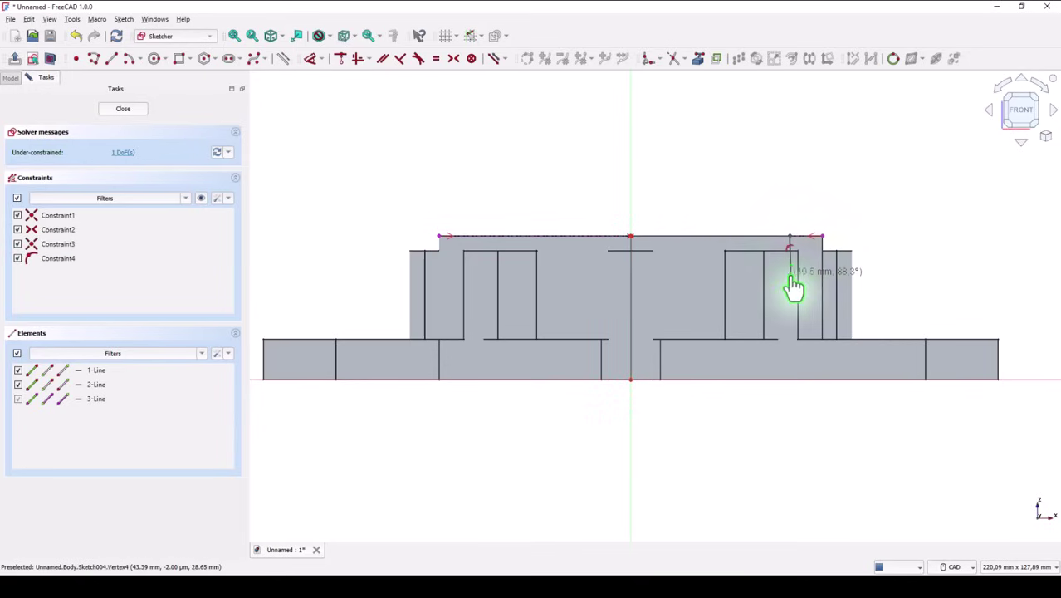
pyautogui.click(791, 273)
pyautogui.scroll(2, 790, 273)
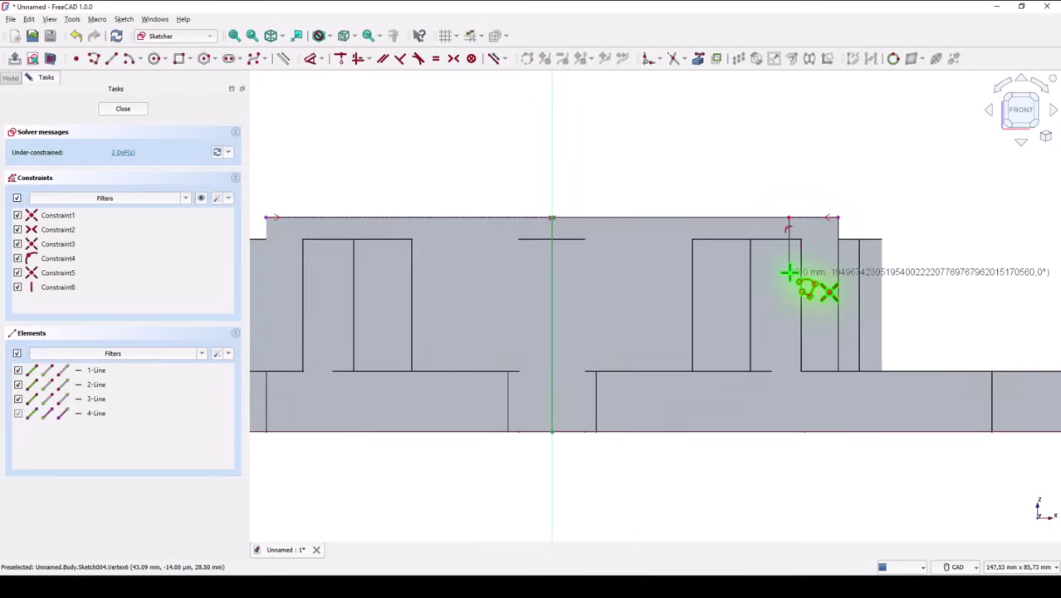
# - Continue the polyline inward, down a slanted edge and through a small step, then vertically to the horizontal axis, closing it at the origin
pyautogui.click(741, 274)
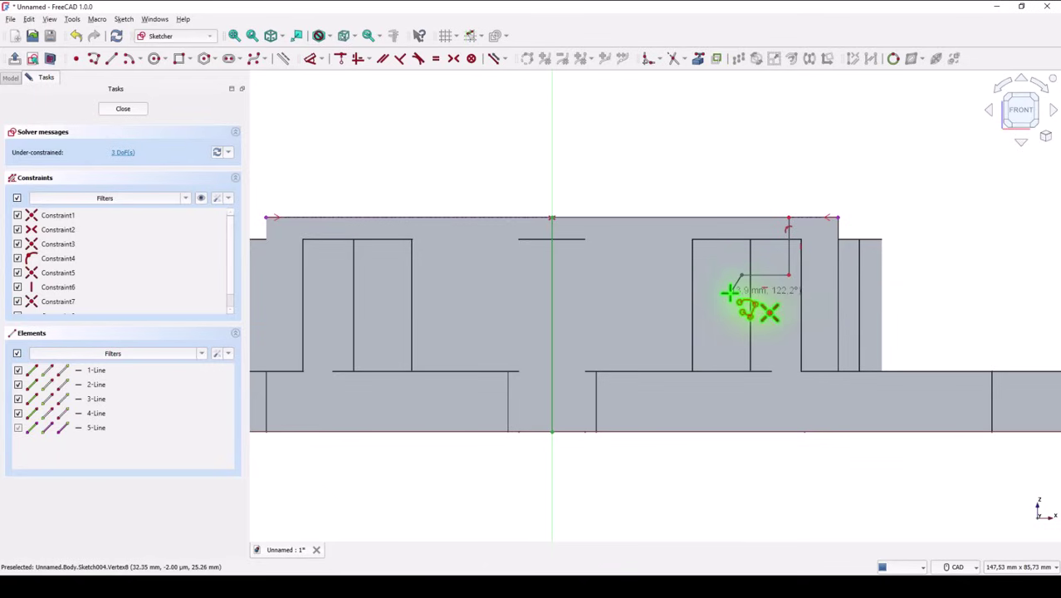
pyautogui.click(728, 292)
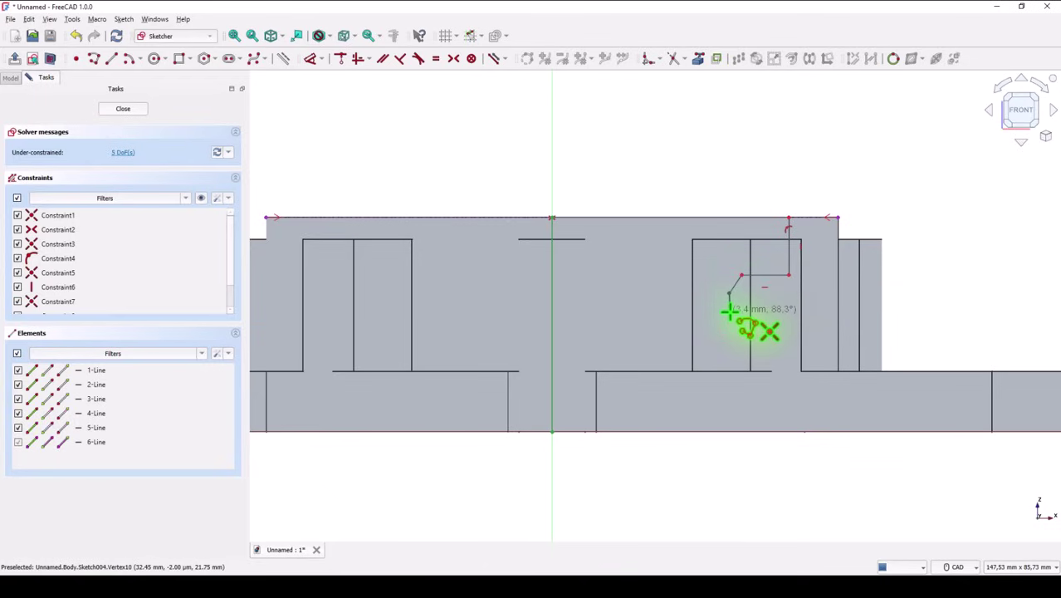
pyautogui.click(728, 311)
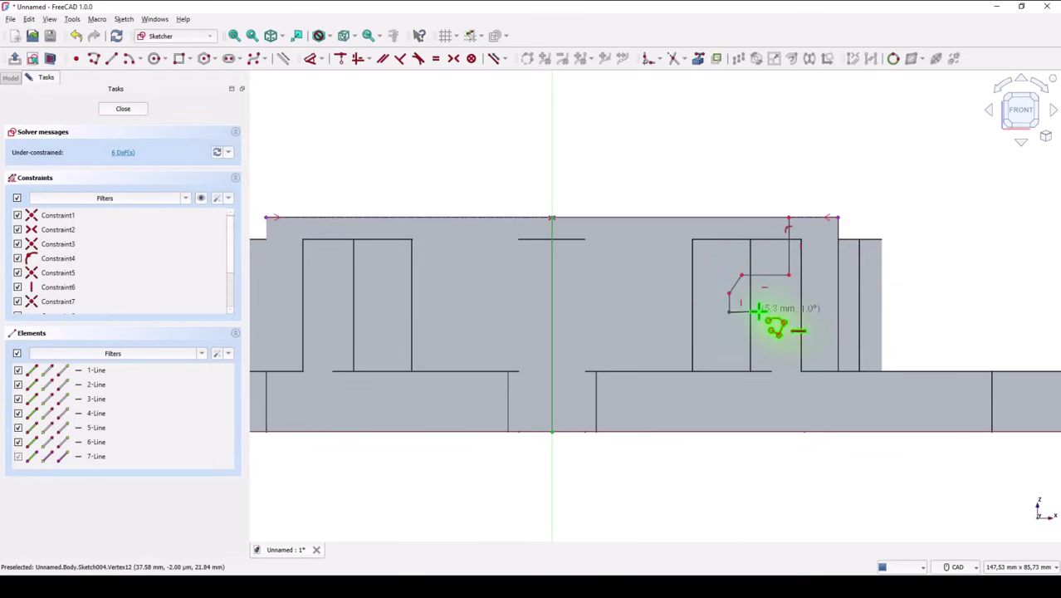
pyautogui.click(758, 311)
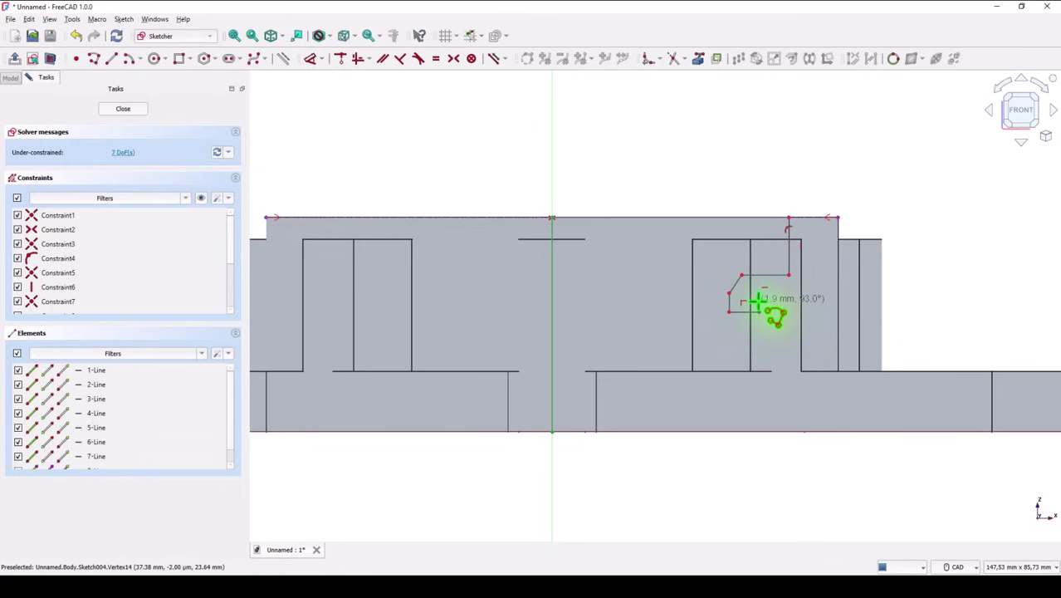
pyautogui.click(758, 301)
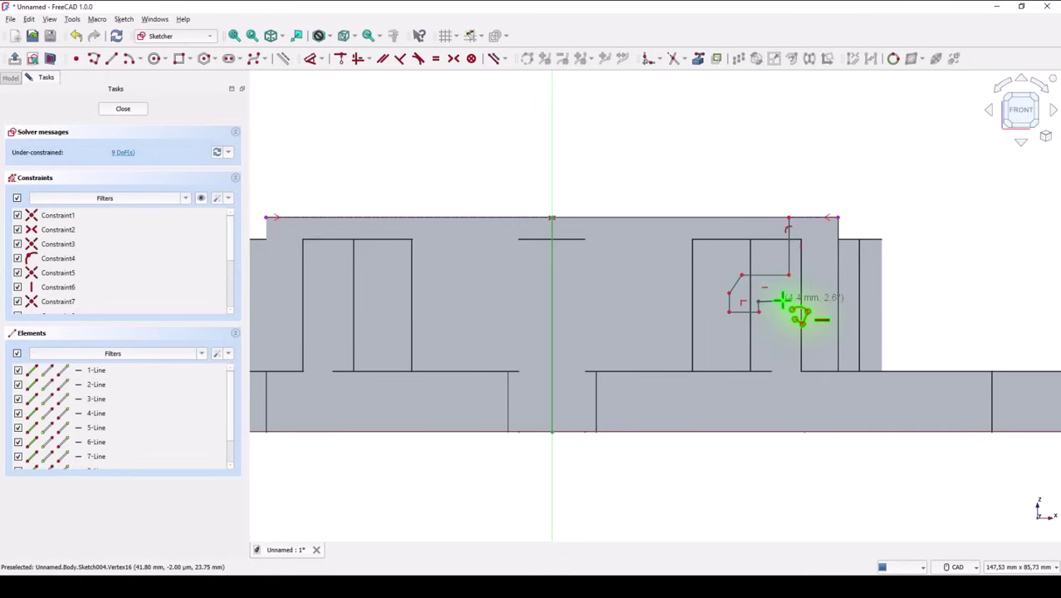
pyautogui.click(782, 301)
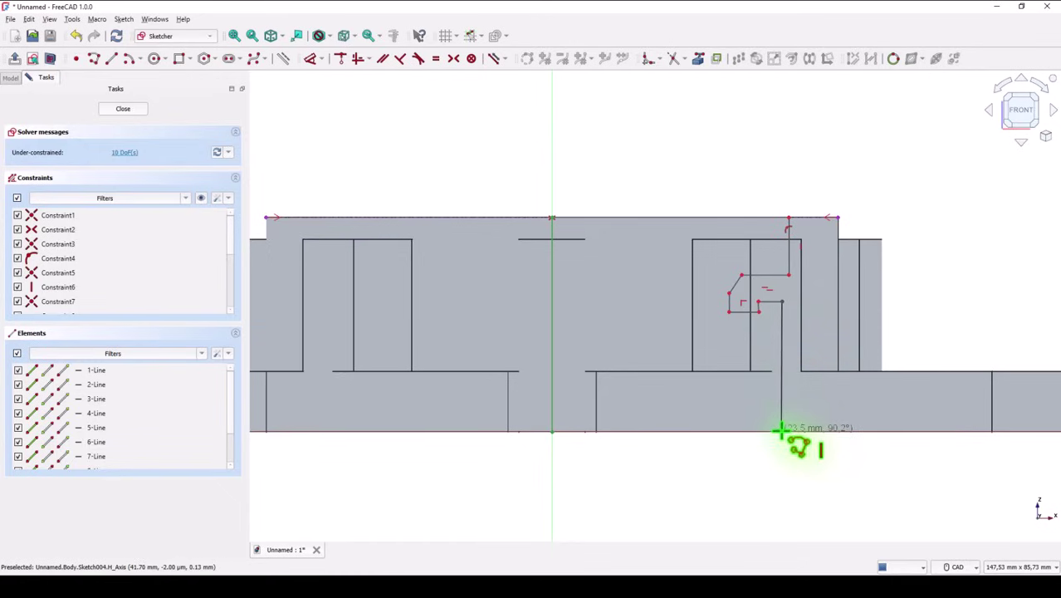
pyautogui.click(780, 430)
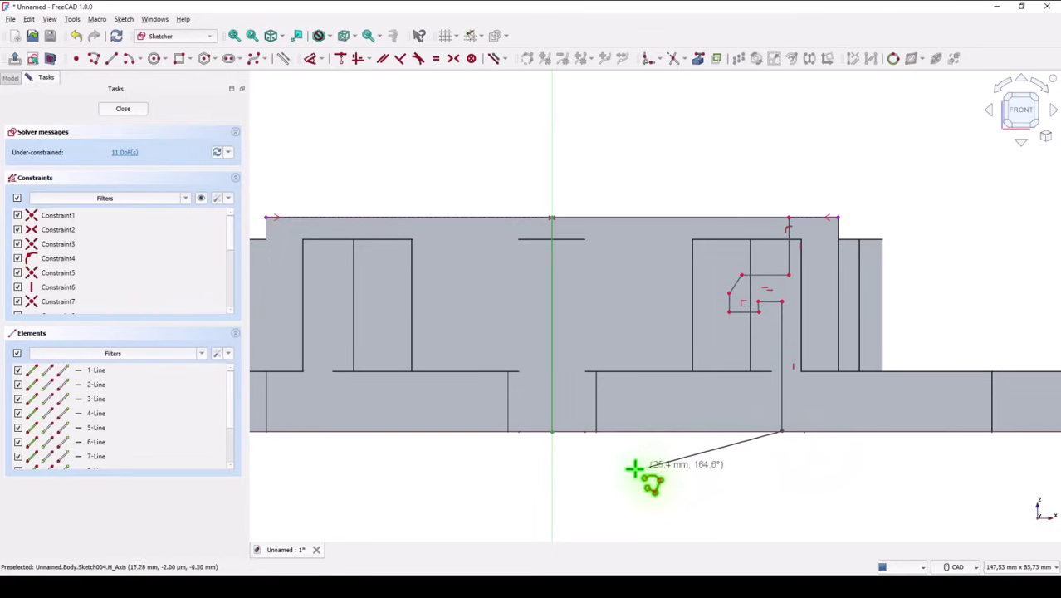
pyautogui.click(552, 430)
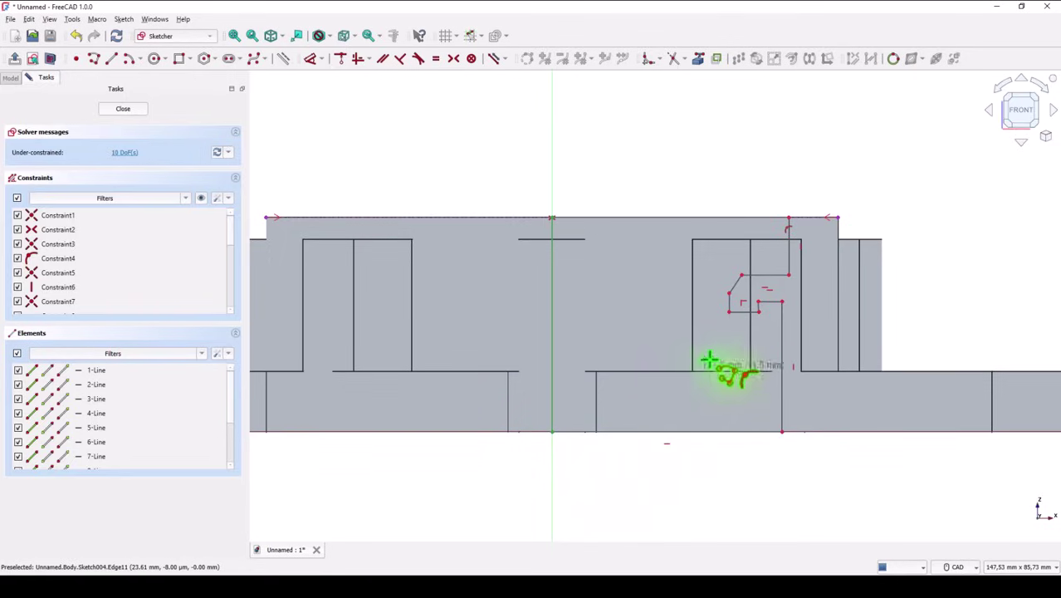
# - Constrain the short step line of the profile to vertical
pyautogui.scroll(5, 772, 315)
pyautogui.click(743, 293)
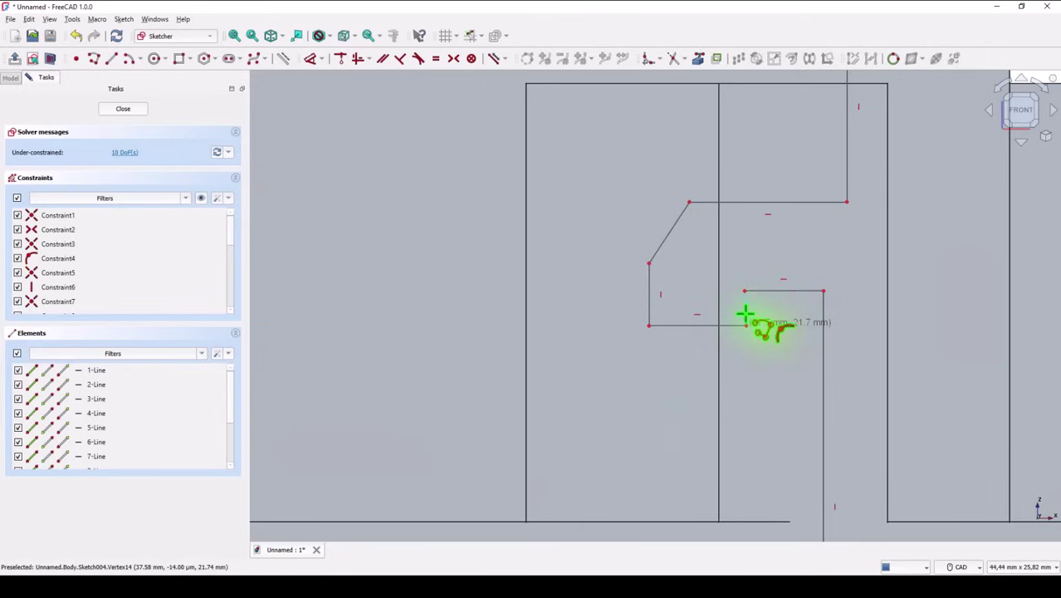
pyautogui.click(360, 60)
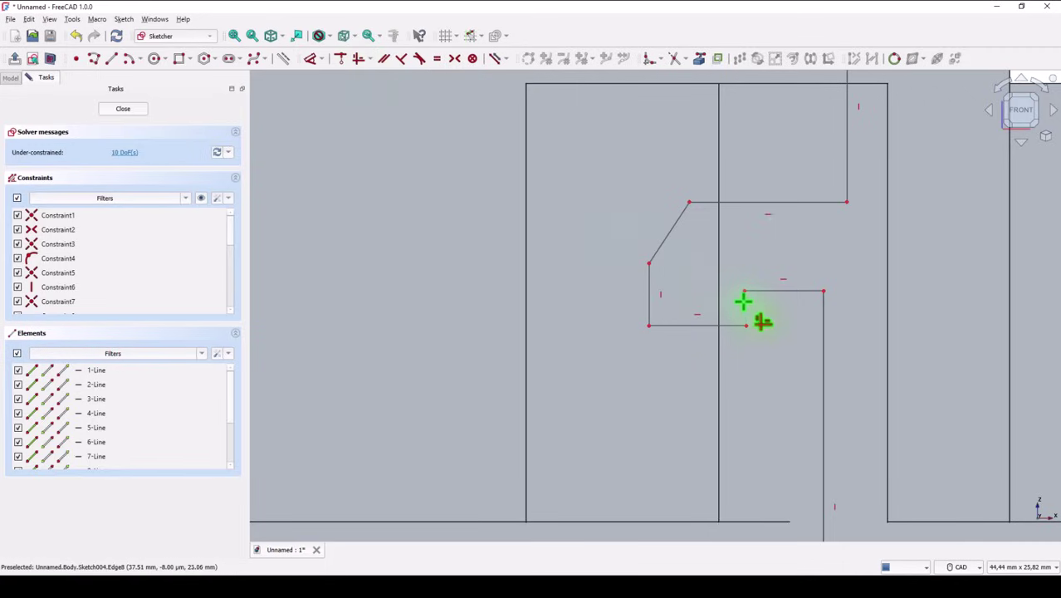
pyautogui.click(744, 304)
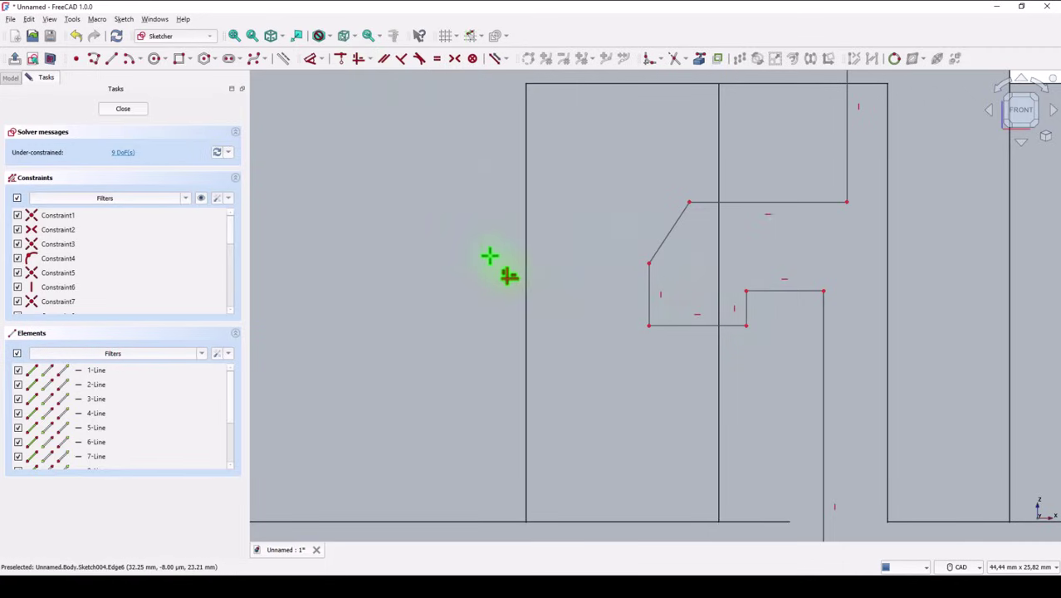
# - Dimension the slanted edge's vertical height as 3 mm
pyautogui.scroll(-3, 480, 244)
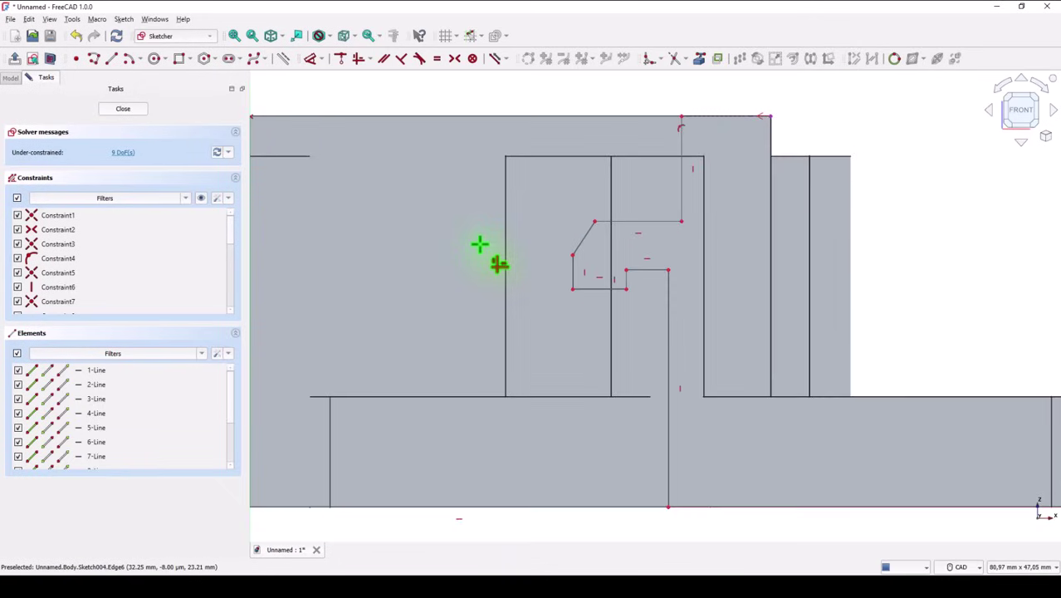
pyautogui.moveTo(476, 245); pyautogui.dragTo(541, 259, button='middle')
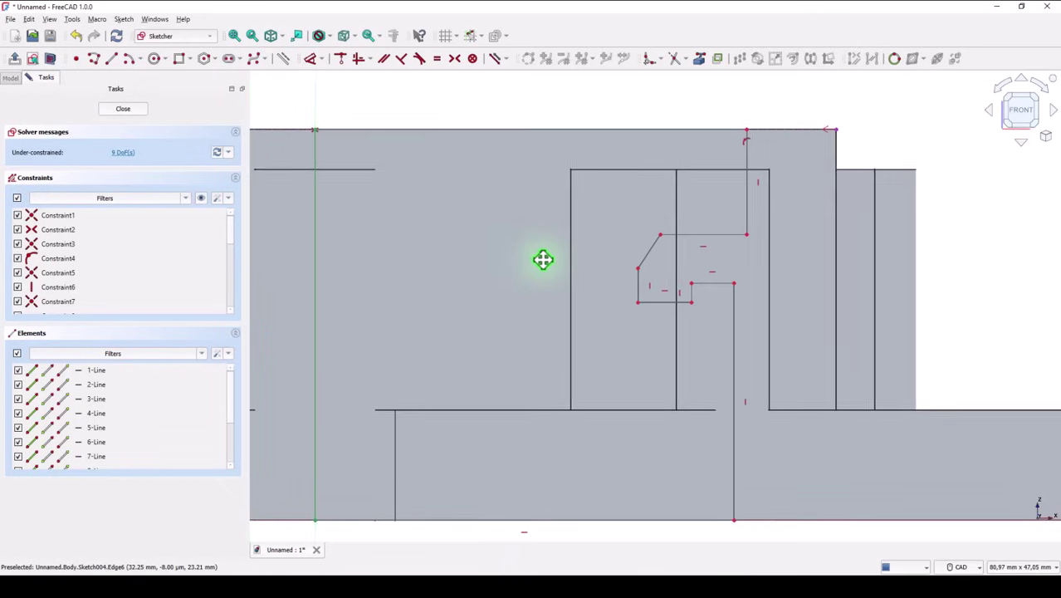
pyautogui.rightClick(541, 259)
pyautogui.press('h')
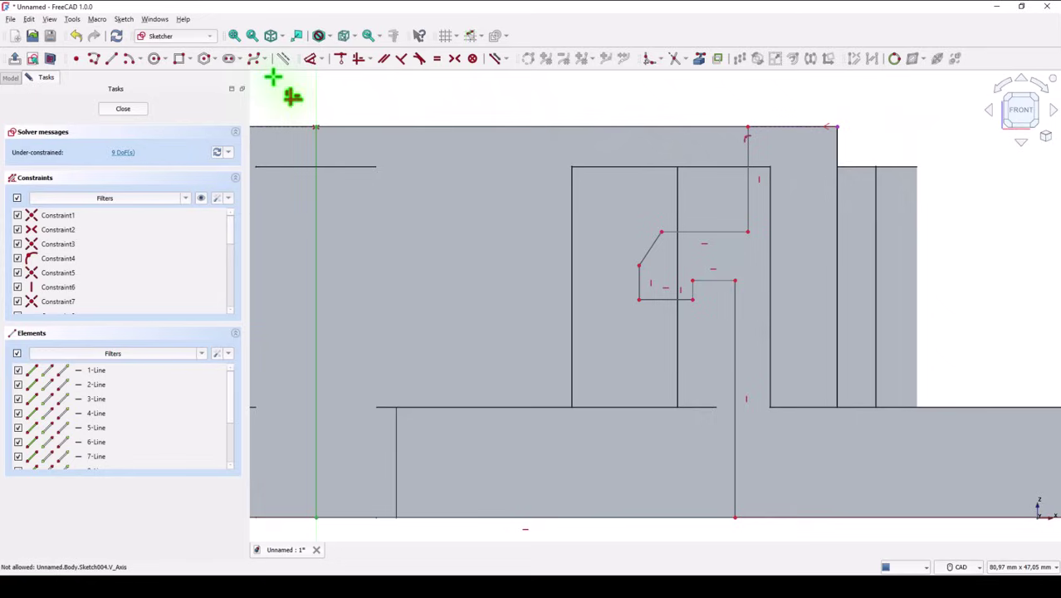
pyautogui.click(310, 59)
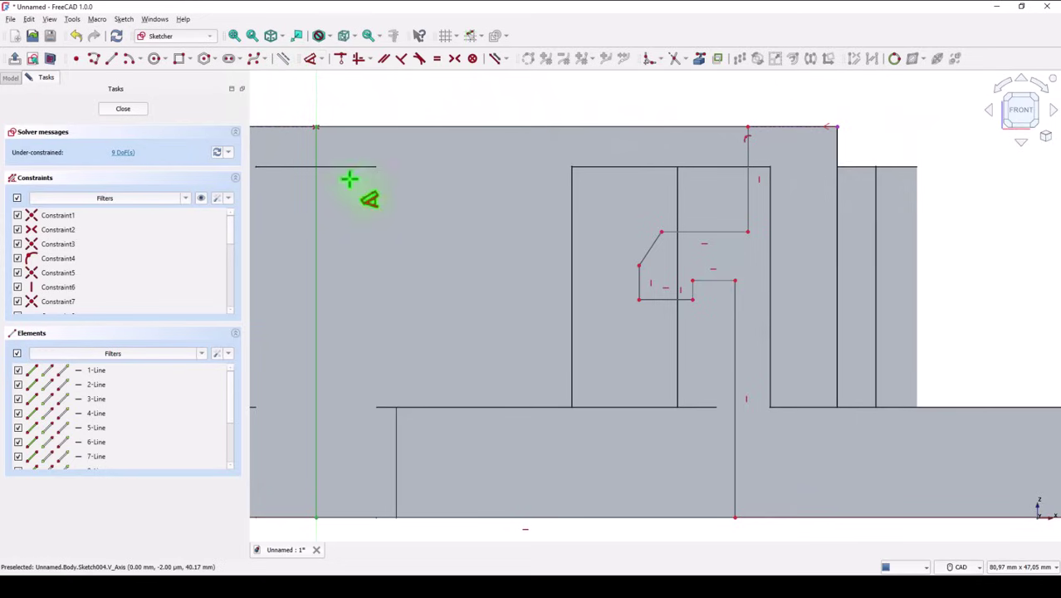
pyautogui.click(651, 241)
pyautogui.click(526, 247)
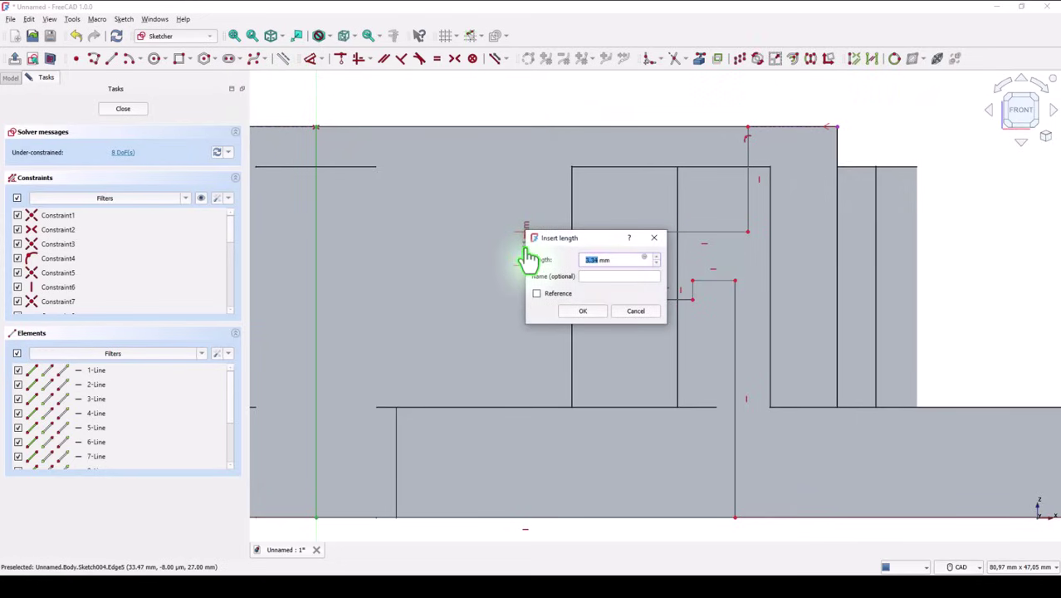
pyautogui.write('8')
pyautogui.press('Return')
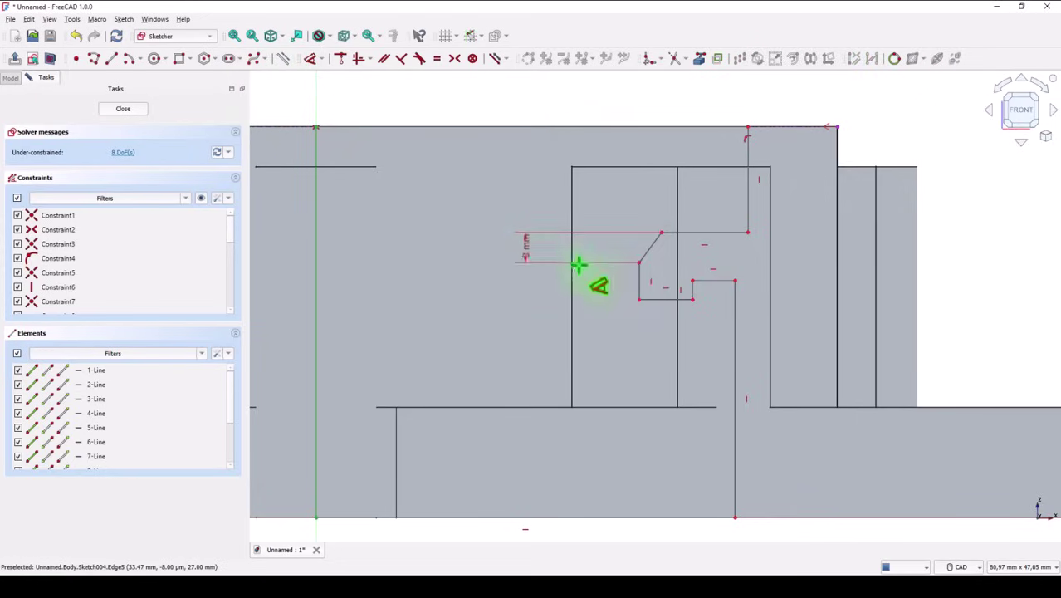
# - Set the angle between the slanted edge and the short vertical line below it to 30°
pyautogui.click(638, 280)
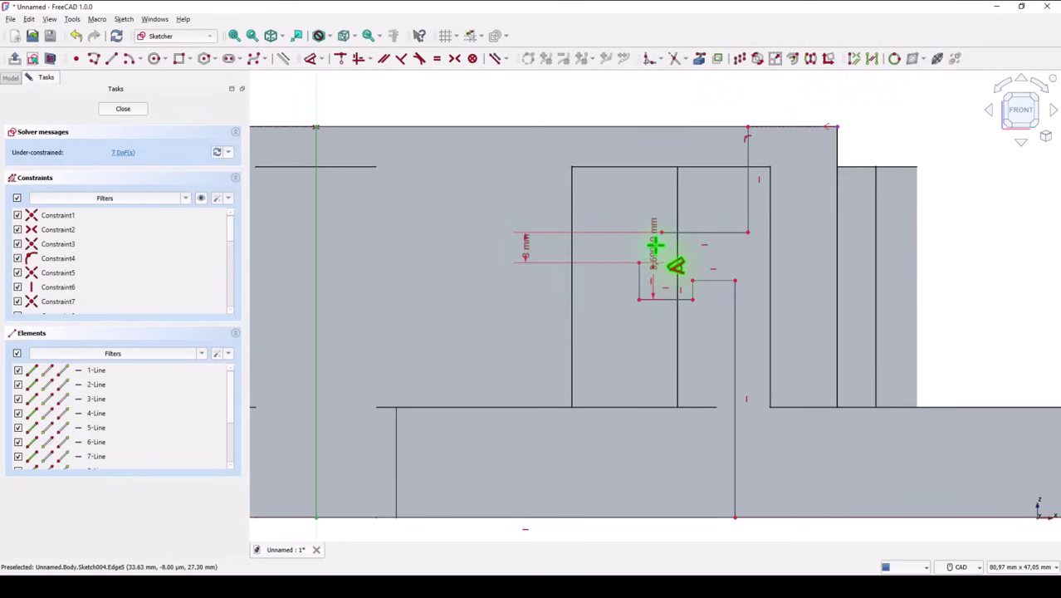
pyautogui.click(654, 245)
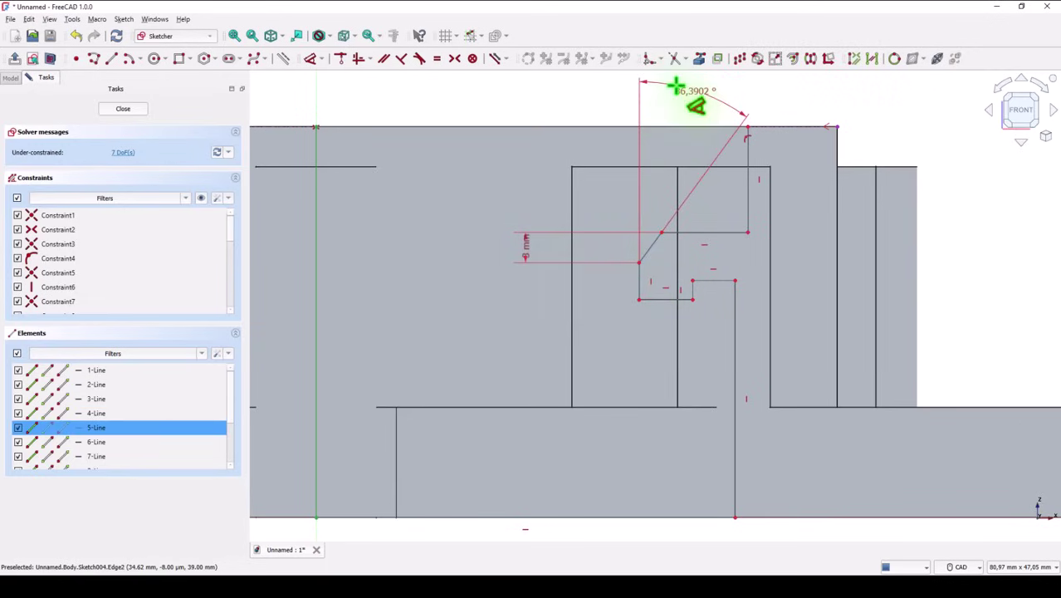
pyautogui.click(678, 93)
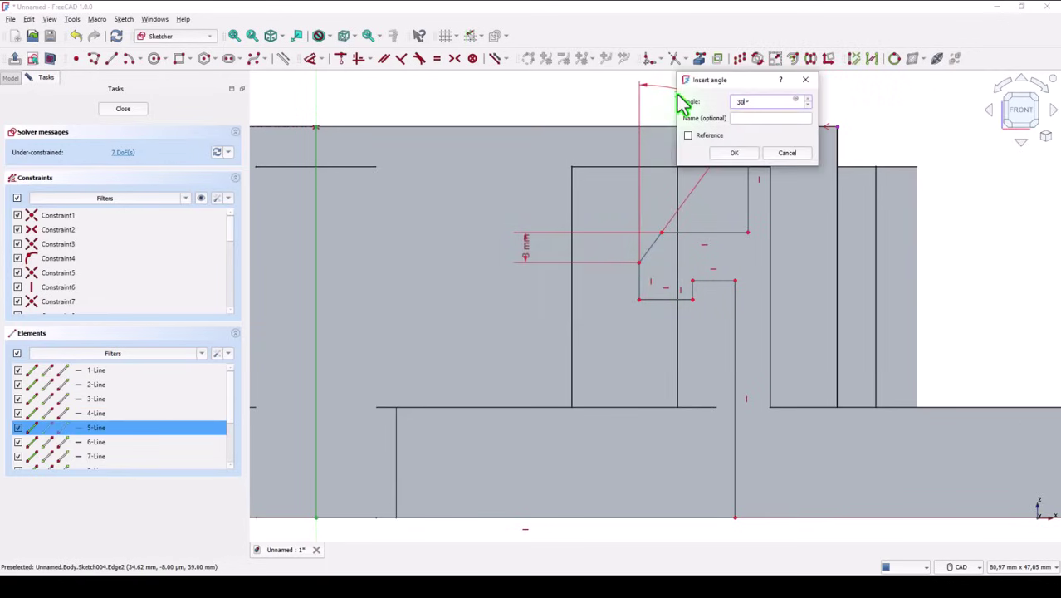
pyautogui.write('30')
pyautogui.press('Return')
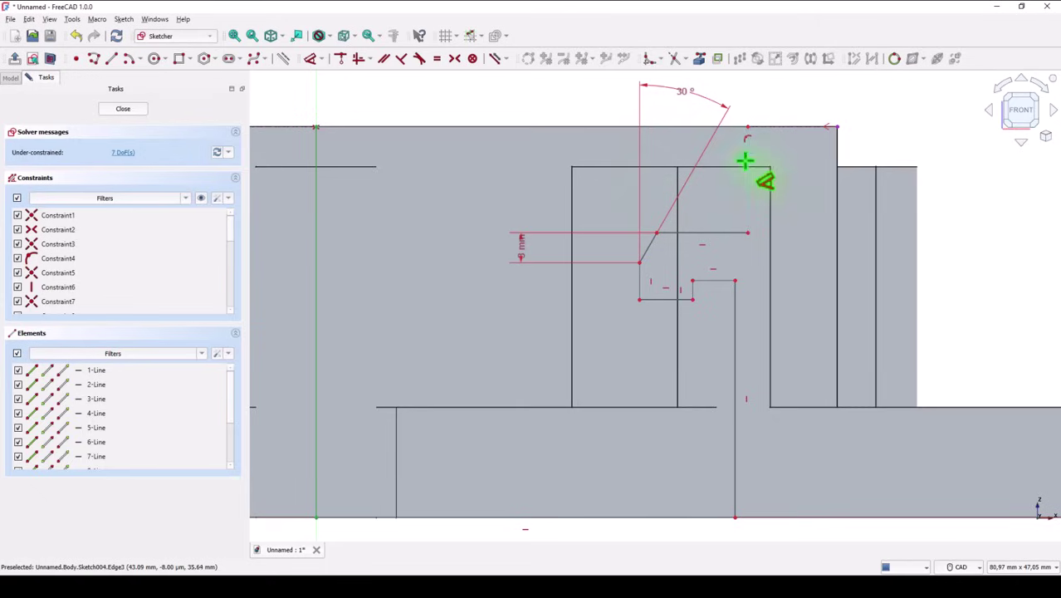
# - Dimension the slanted edge's lower endpoint at 50/2 mm horizontally from the vertical axis
pyautogui.moveTo(745, 160); pyautogui.dragTo(752, 299, button='middle')
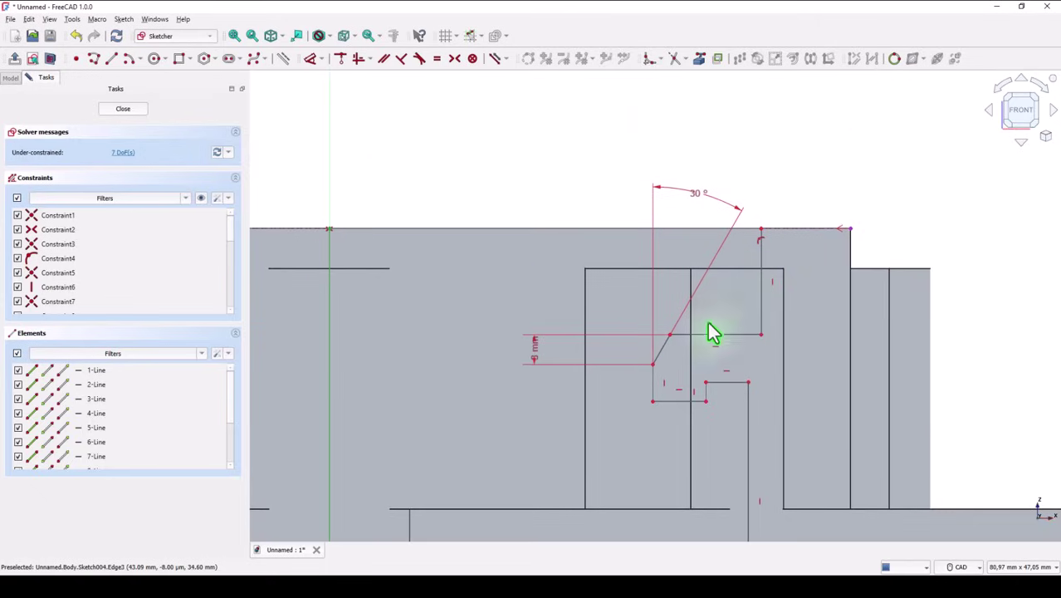
pyautogui.press('d')
pyautogui.click(655, 363)
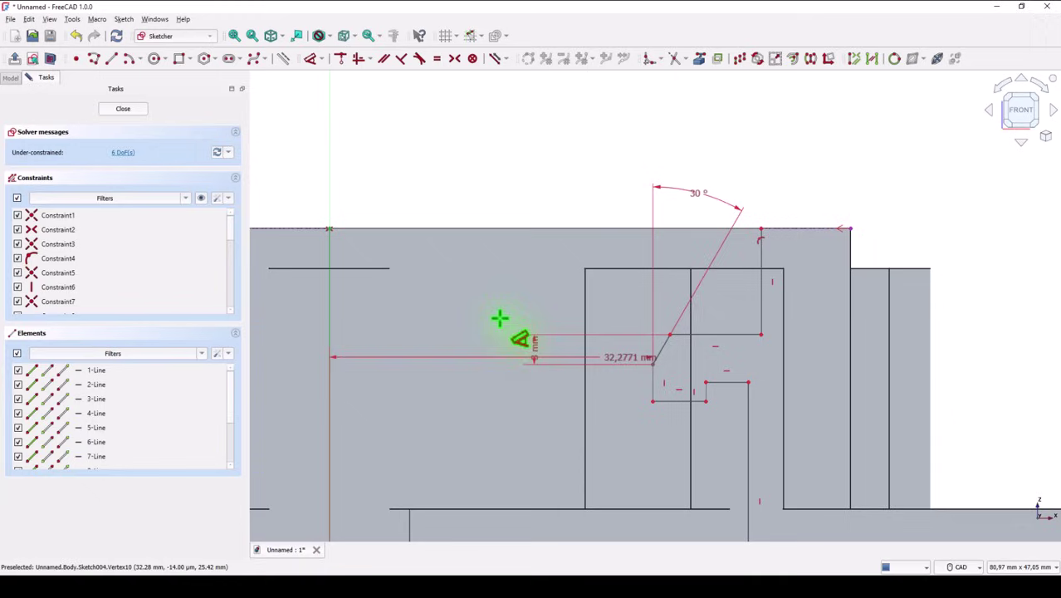
pyautogui.click(468, 138)
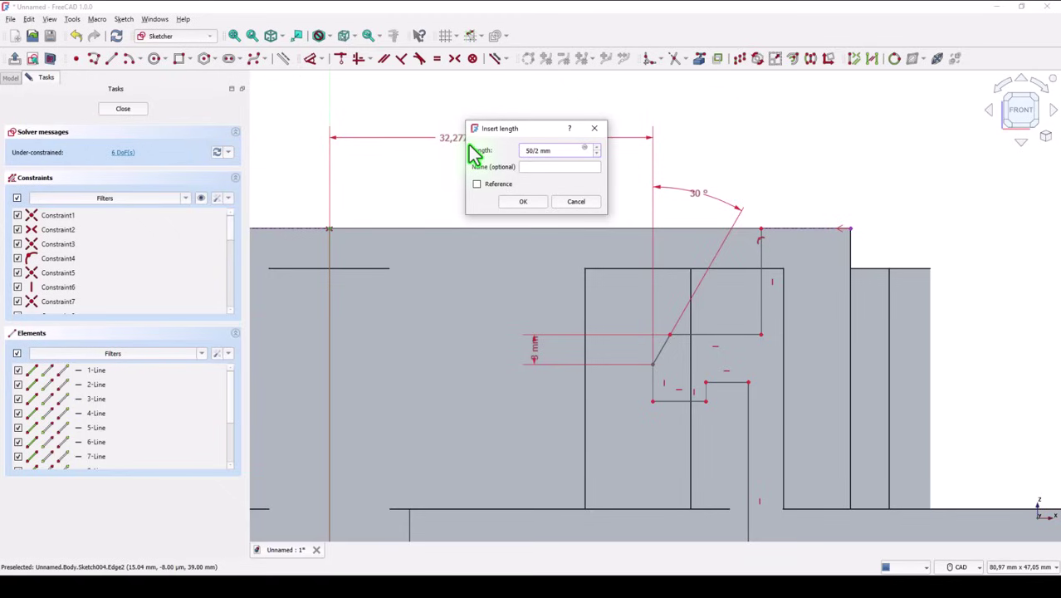
pyautogui.click(523, 202)
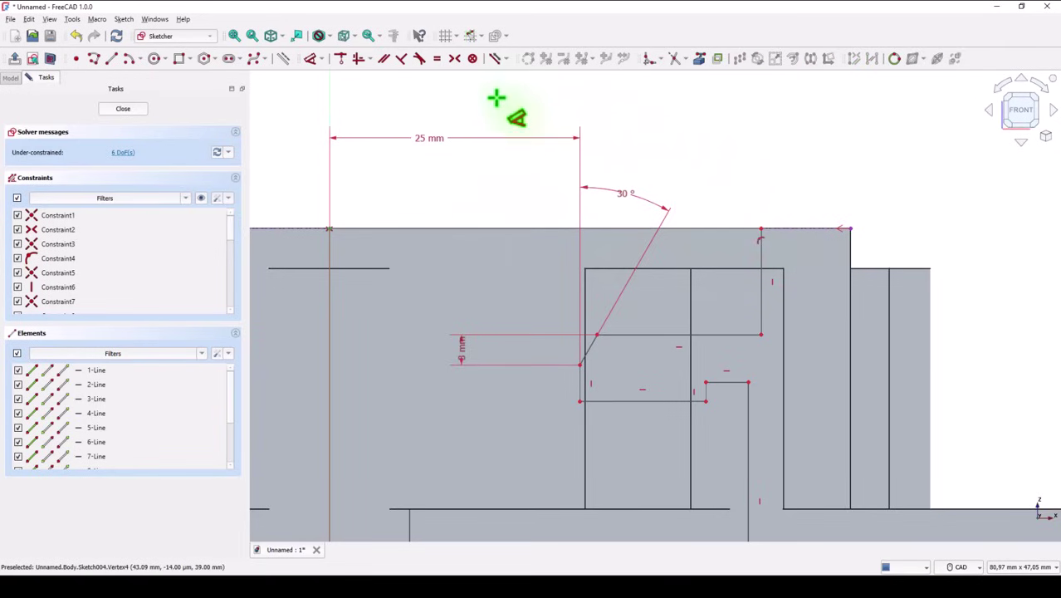
# - Dimension the profile's outer corner on the boss's top edge at 85/2 mm horizontally from the vertical axis
pyautogui.click(760, 229)
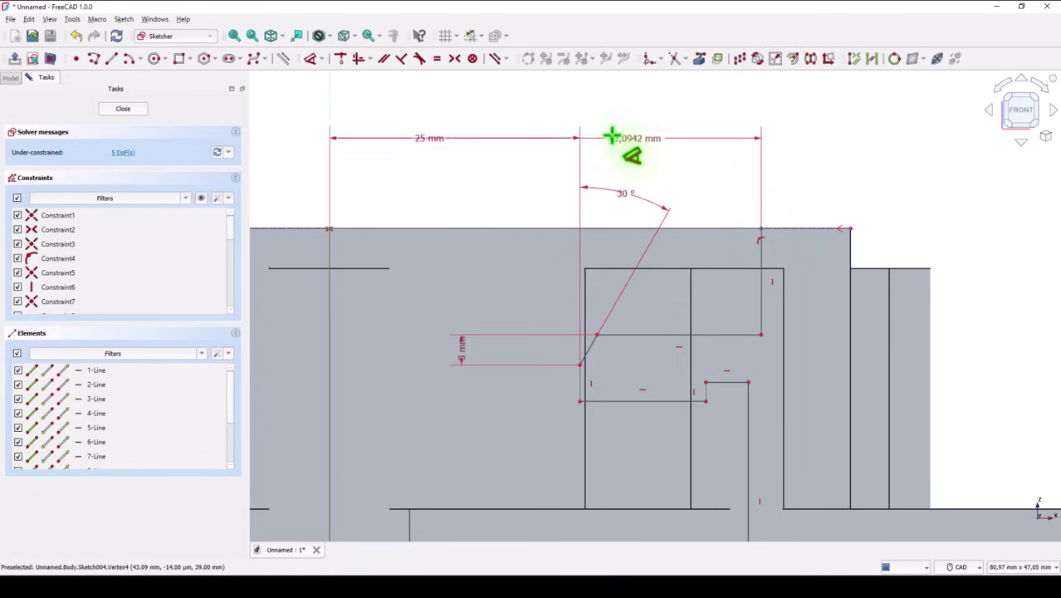
pyautogui.click(492, 108)
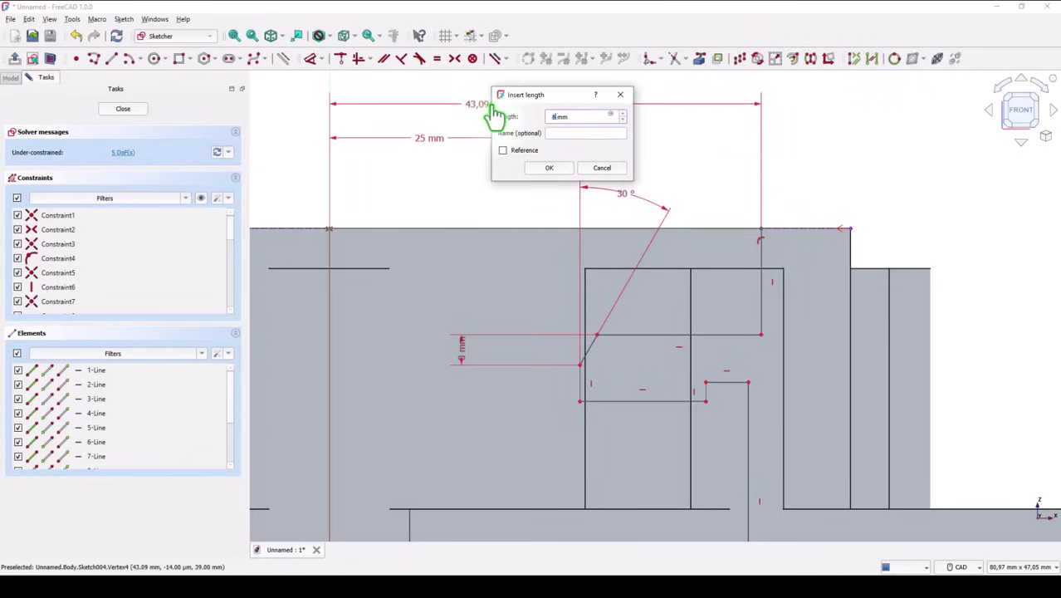
pyautogui.write('85/2')
pyautogui.press('Return')
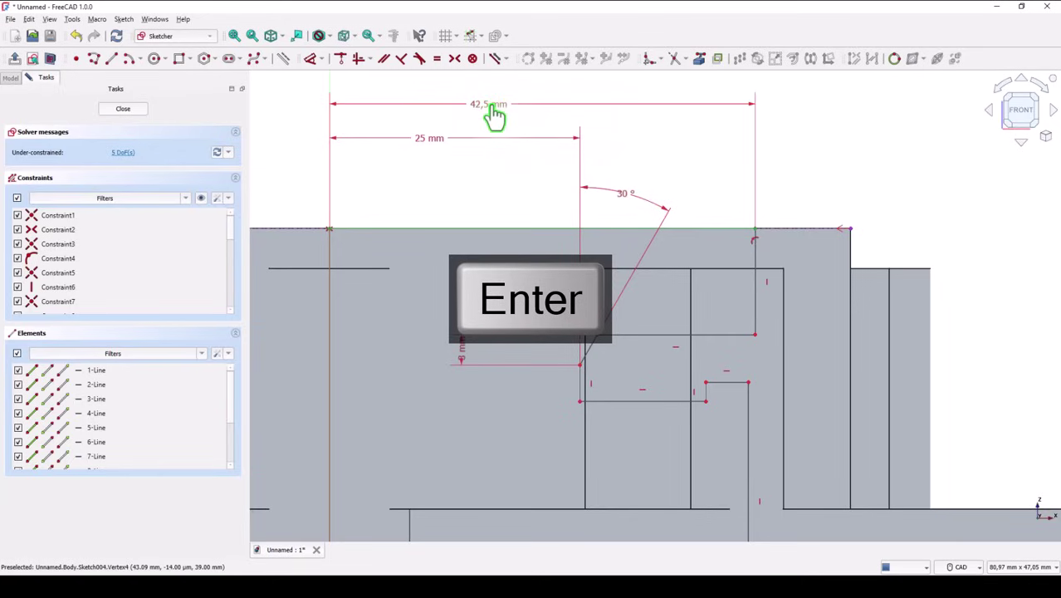
pyautogui.moveTo(611, 384)
pyautogui.mouseDown(button='middle')
pyautogui.moveTo(616, 275)
pyautogui.moveTo(635, 210)
pyautogui.mouseUp(button='middle')
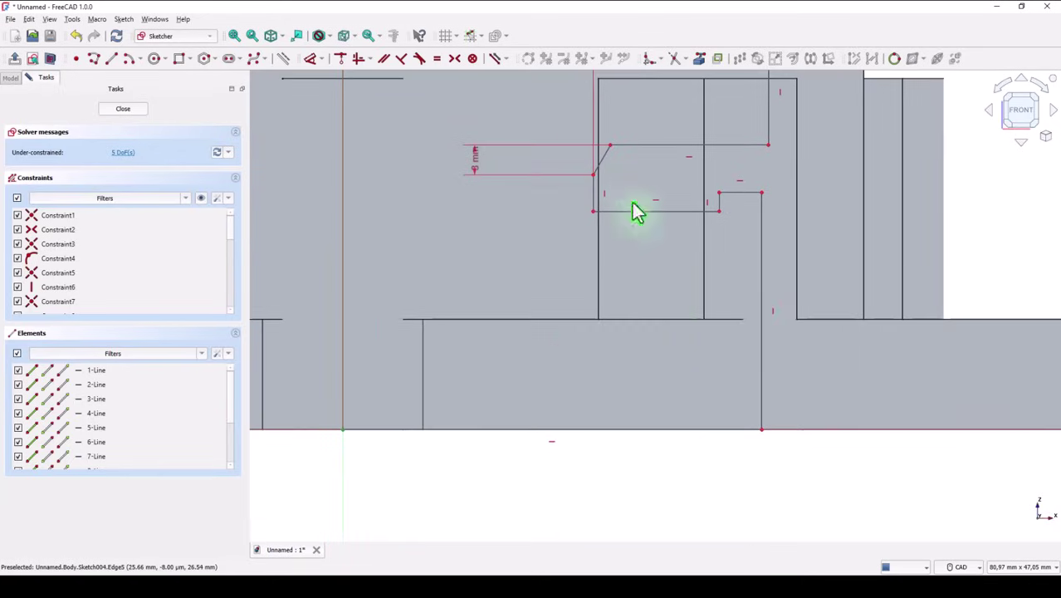
# - Dimension the profile's outer corner on the horizontal axis at 84/2 mm horizontally from the vertical axis
pyautogui.click(759, 433)
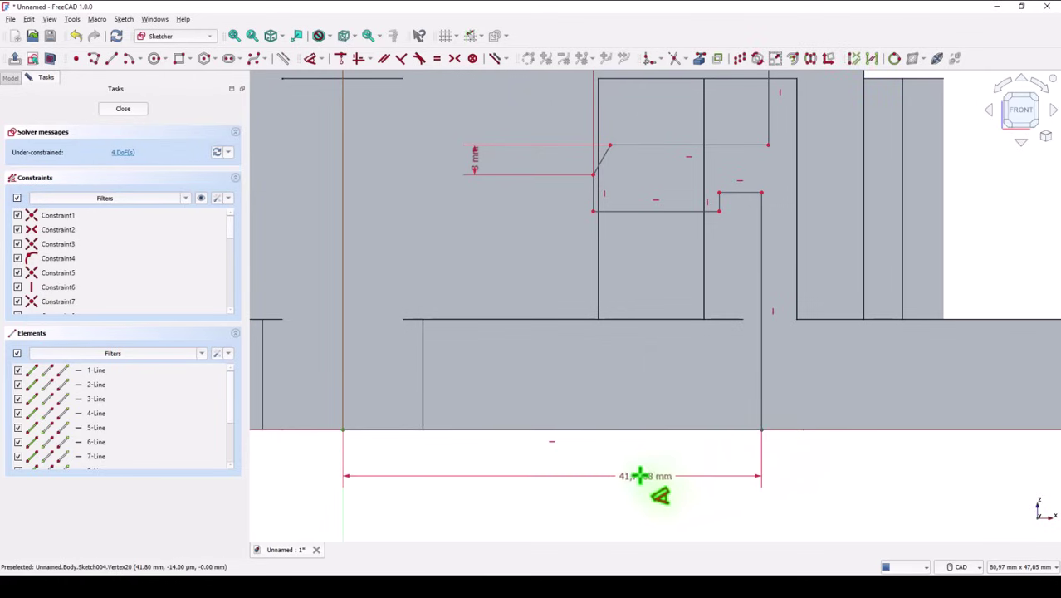
pyautogui.click(532, 513)
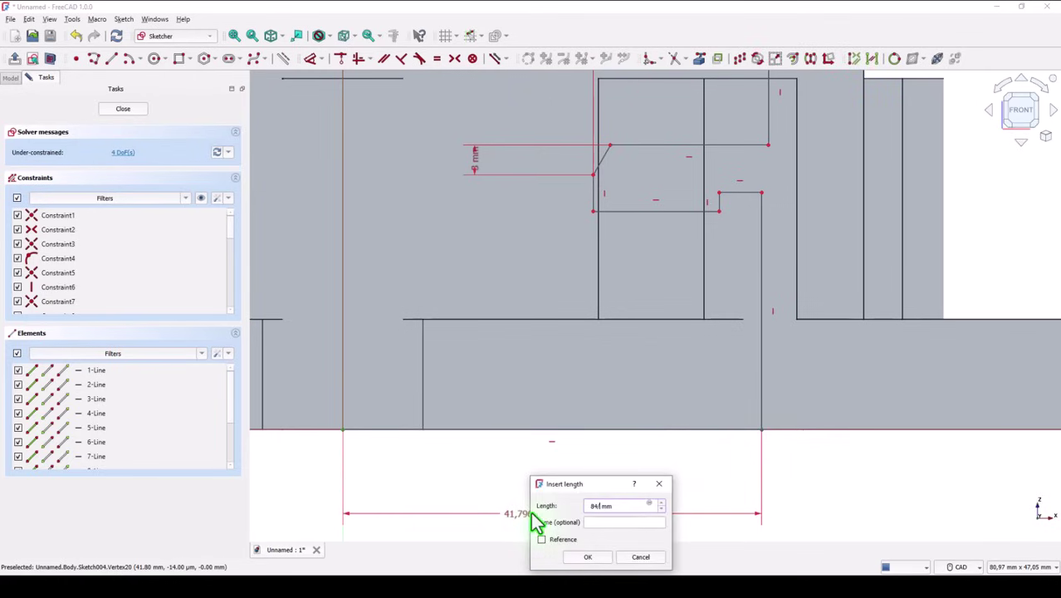
pyautogui.write('84/2')
pyautogui.press('Return')
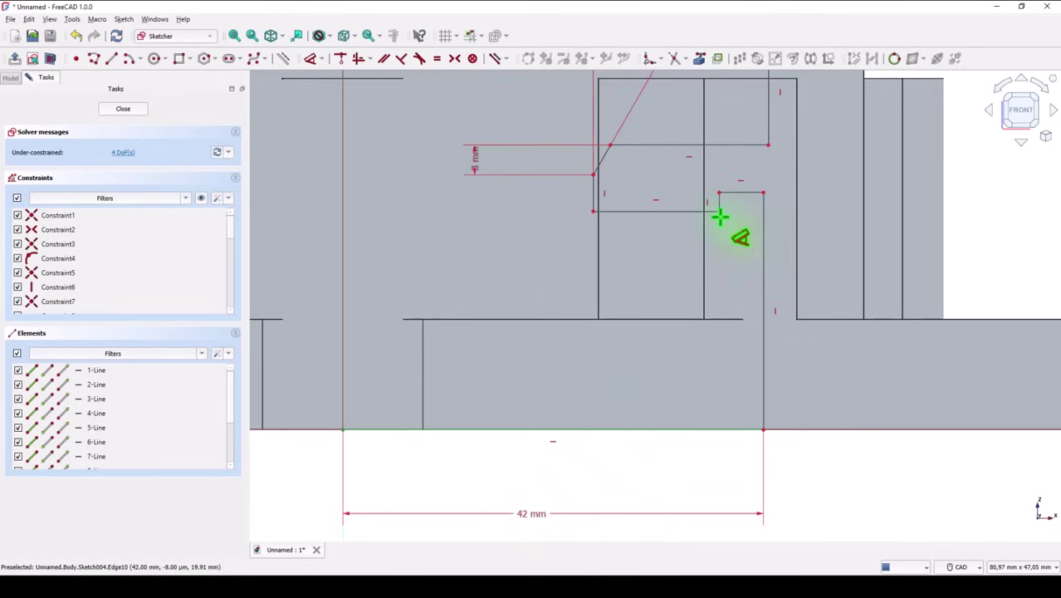
# - Dimension the lower corner of the profile's small step at 72/2 mm horizontally from the vertical axis
pyautogui.click(720, 211)
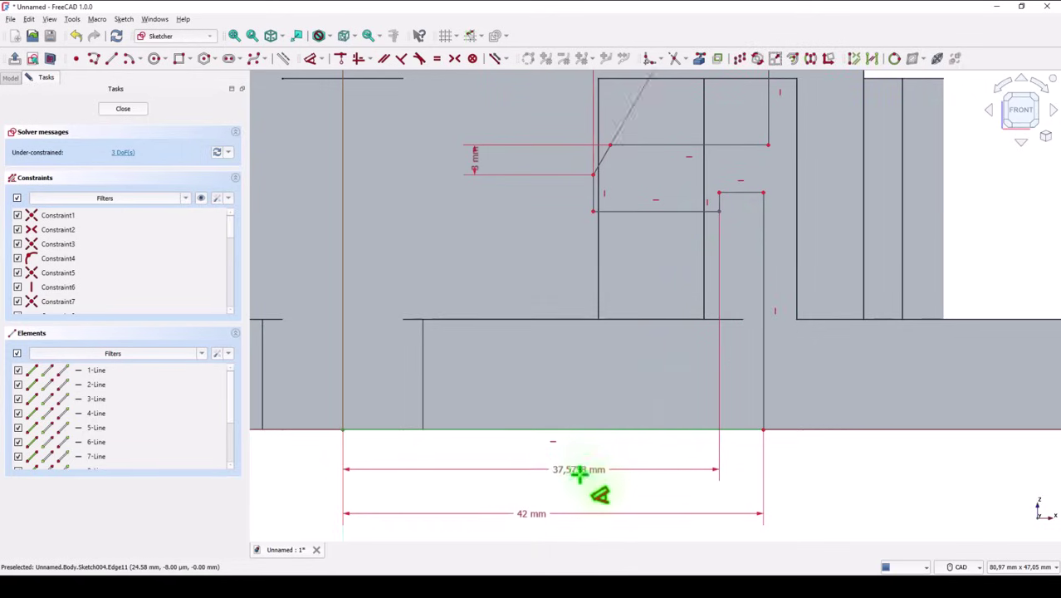
pyautogui.click(579, 483)
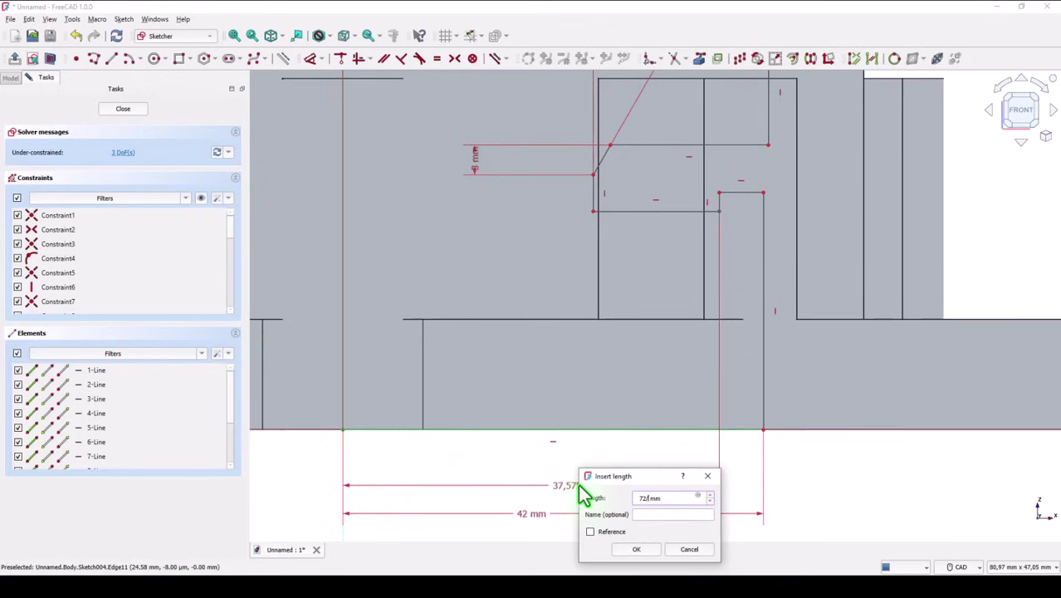
pyautogui.press('Return')
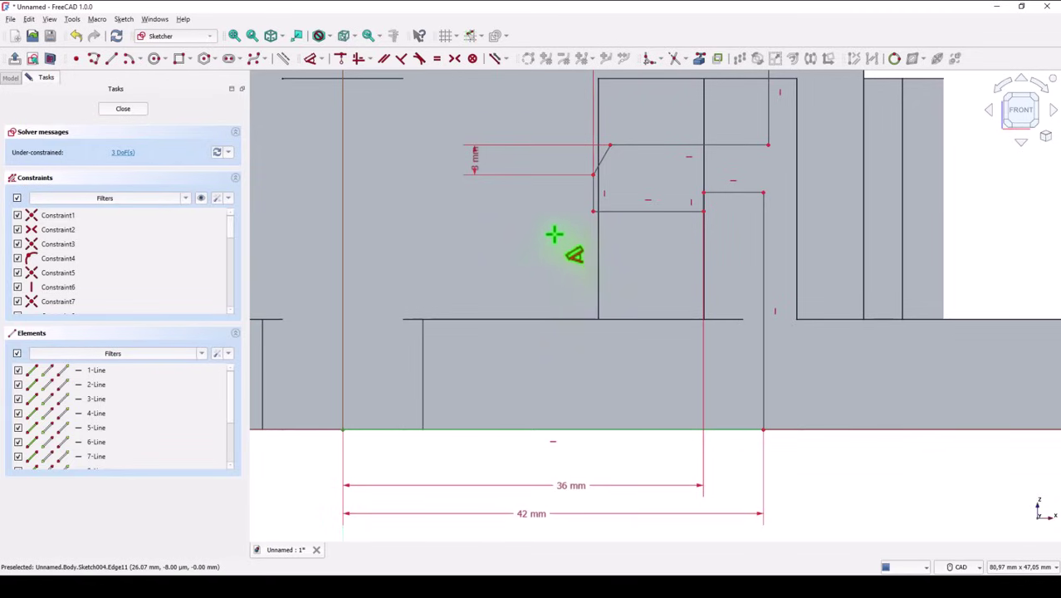
# - Dimension the outer end of the profile's upper horizontal edge at 30 mm vertically above the origin
pyautogui.moveTo(542, 253)
pyautogui.mouseDown(button='middle')
pyautogui.moveTo(533, 322)
pyautogui.moveTo(516, 344)
pyautogui.mouseUp(button='middle')
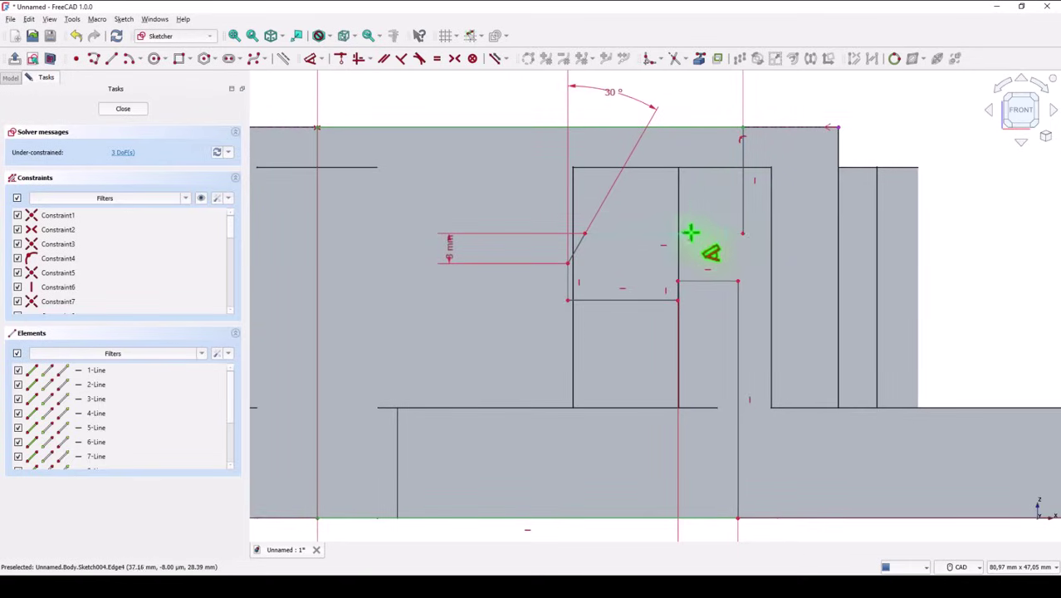
pyautogui.click(743, 233)
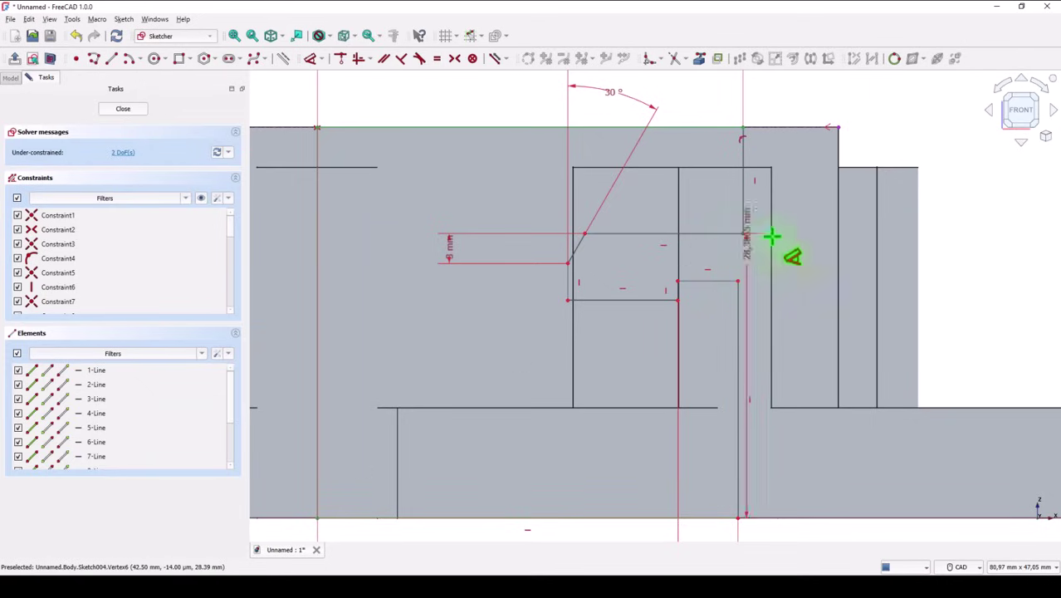
pyautogui.moveTo(753, 346); pyautogui.dragTo(757, 216, button='middle')
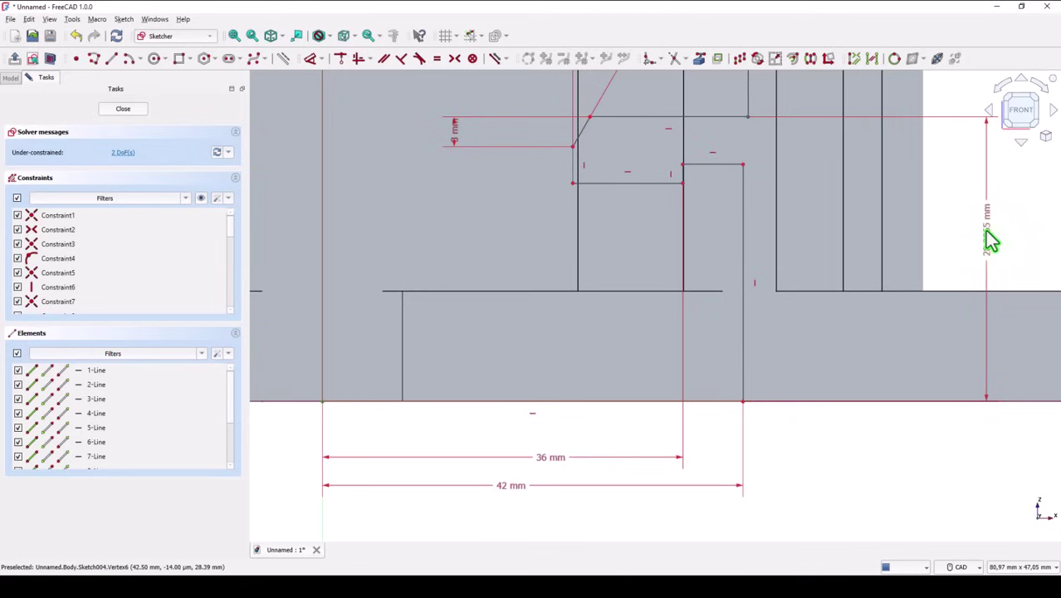
pyautogui.click(988, 233)
pyautogui.write('30')
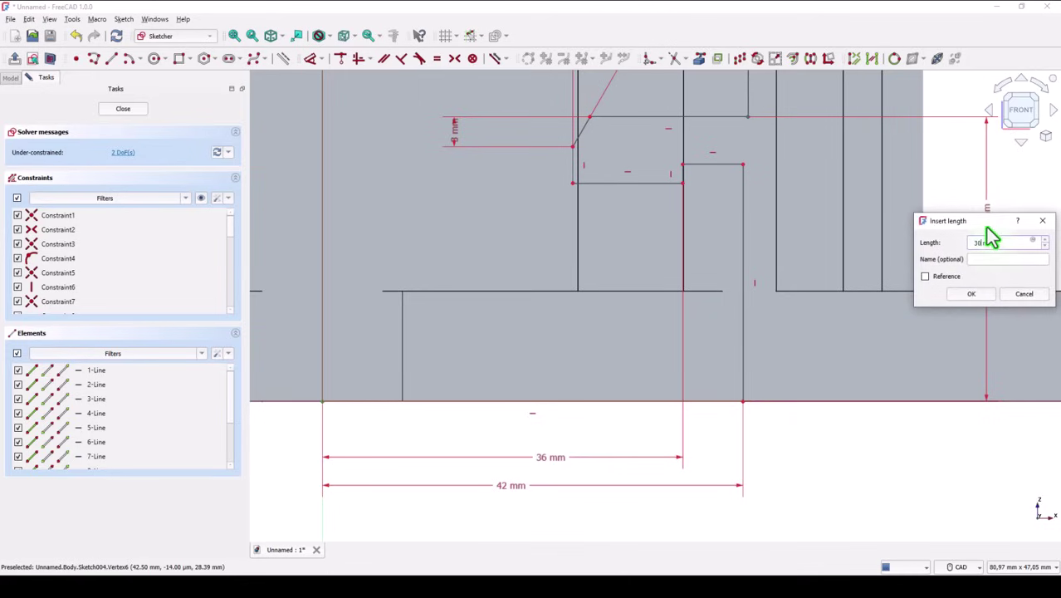
pyautogui.press('Return')
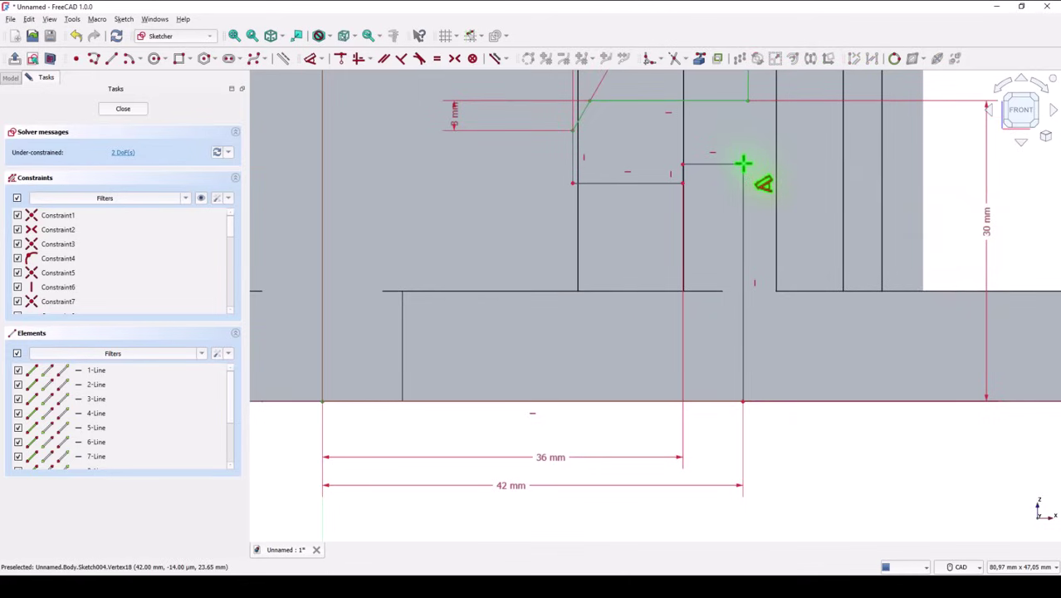
# - Dimension the outer corner of the small step's top edge at 25.5 mm vertically above the origin
pyautogui.click(743, 163)
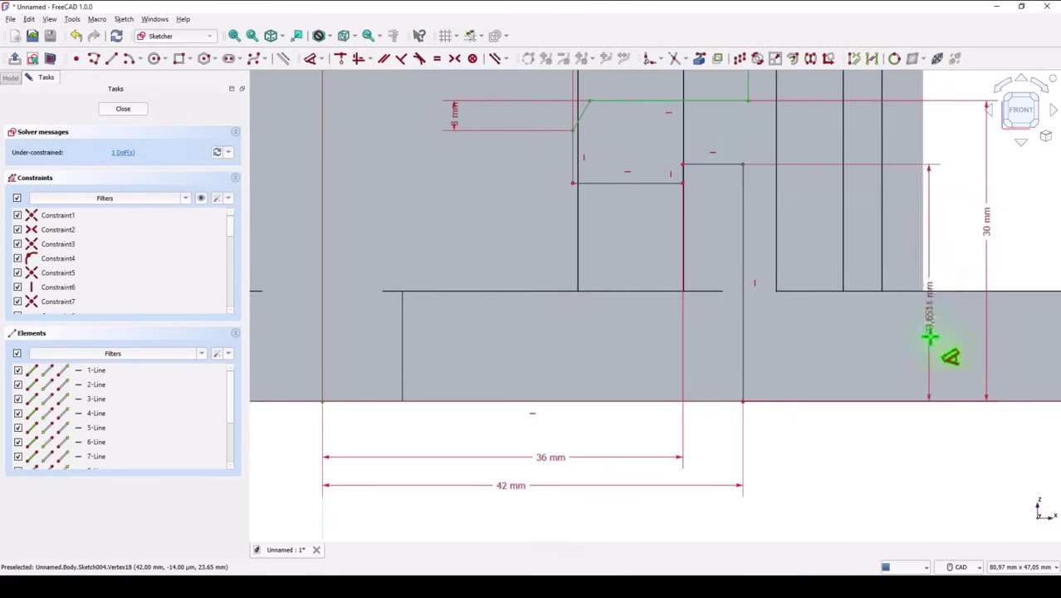
pyautogui.click(953, 253)
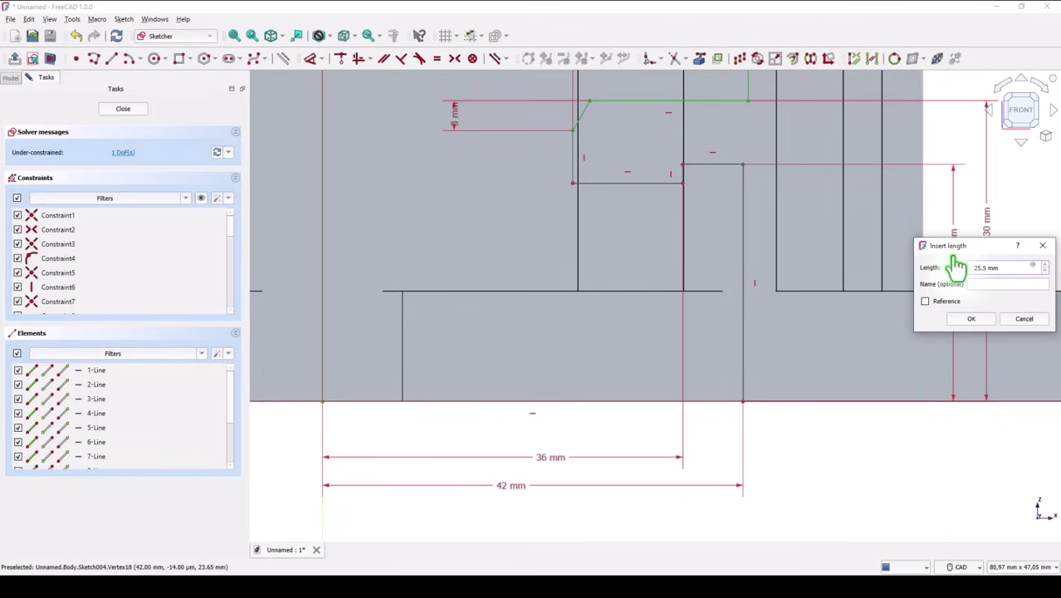
pyautogui.write('25,5')
pyautogui.click(972, 319)
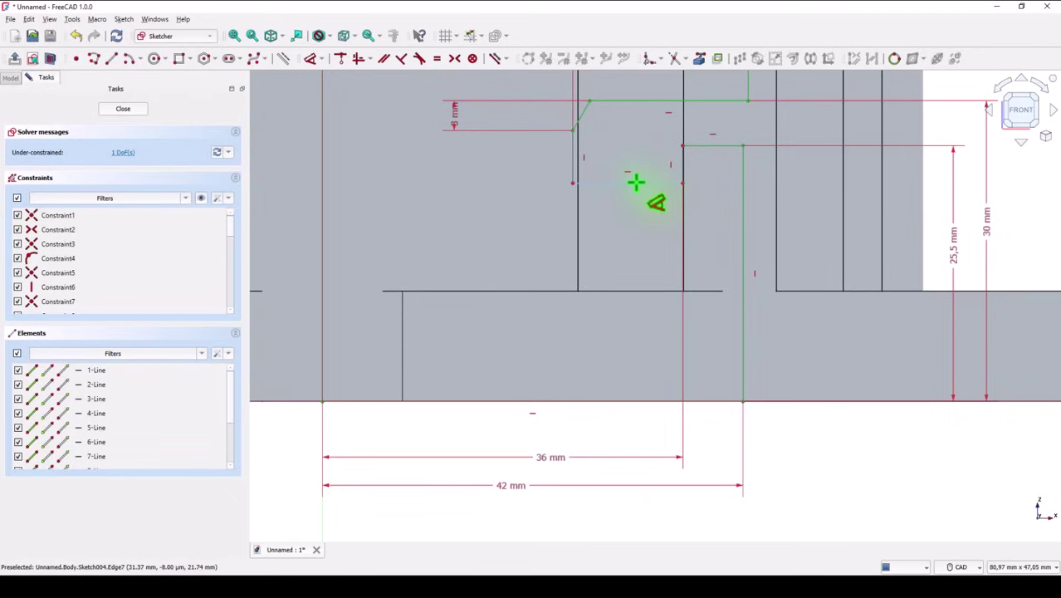
# - Dimension the profile's lower inner corner, below the slanted edge, at 23 mm vertically above the origin
pyautogui.click(573, 184)
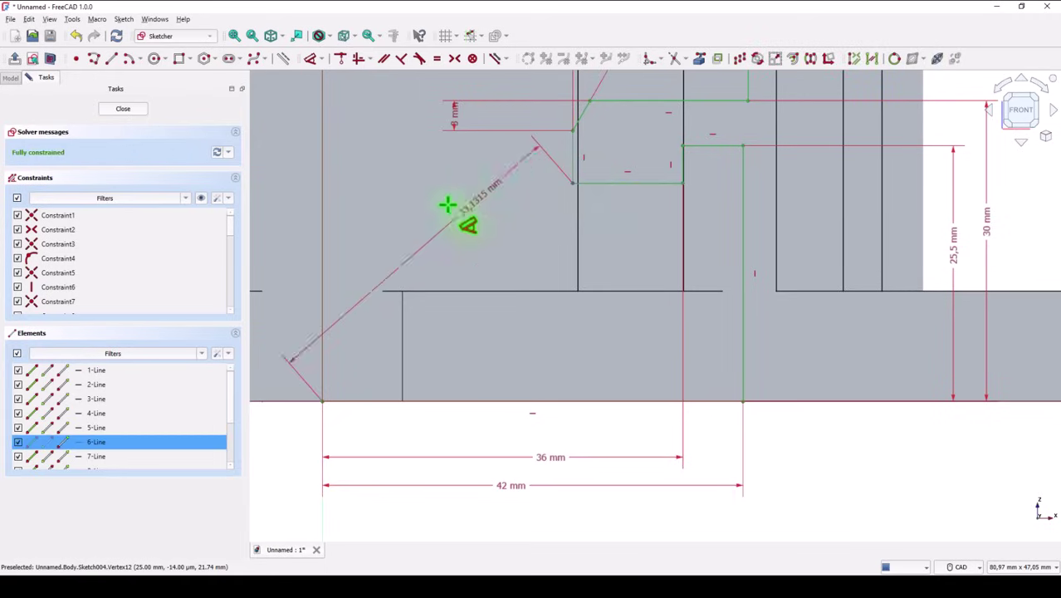
pyautogui.click(295, 253)
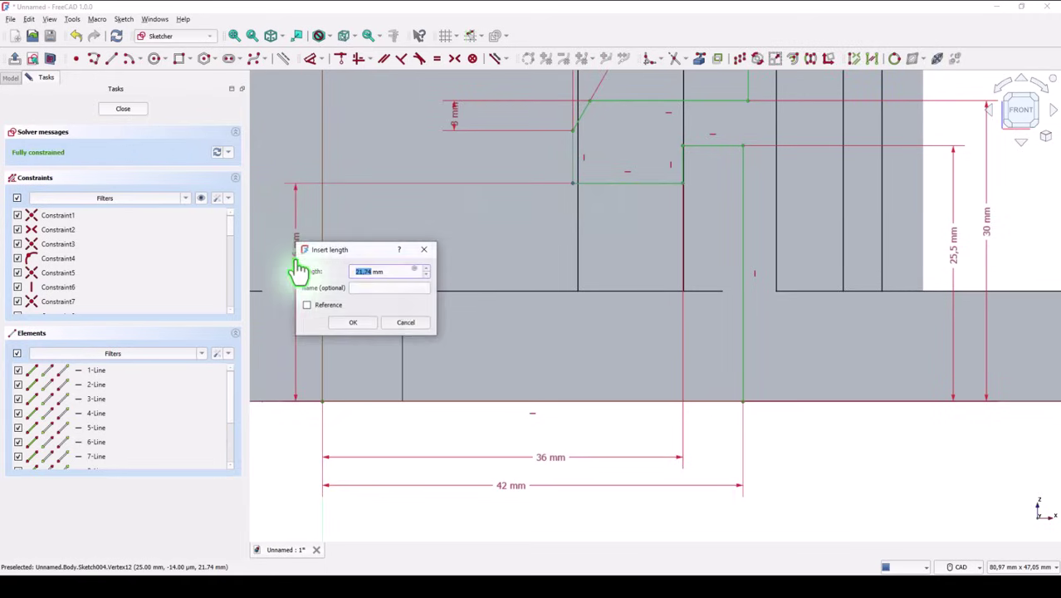
pyautogui.write('23')
pyautogui.press('Return')
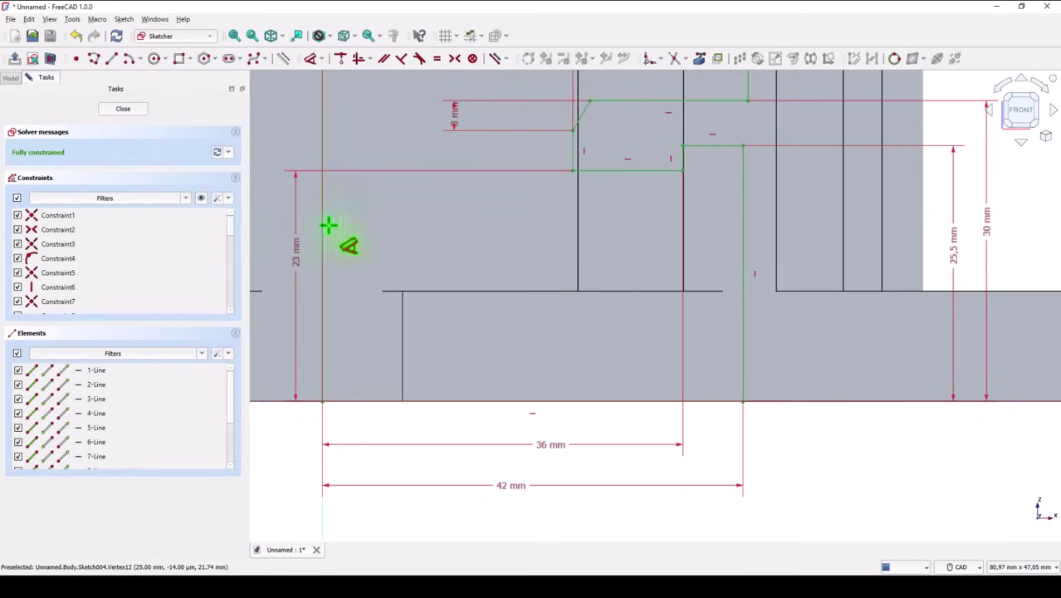
# - Finish the bore profile sketch and cut it as a 360° Groove about the vertical sketch axis
pyautogui.scroll(-1, 467, 239)
pyautogui.moveTo(467, 239); pyautogui.dragTo(560, 310, button='middle')
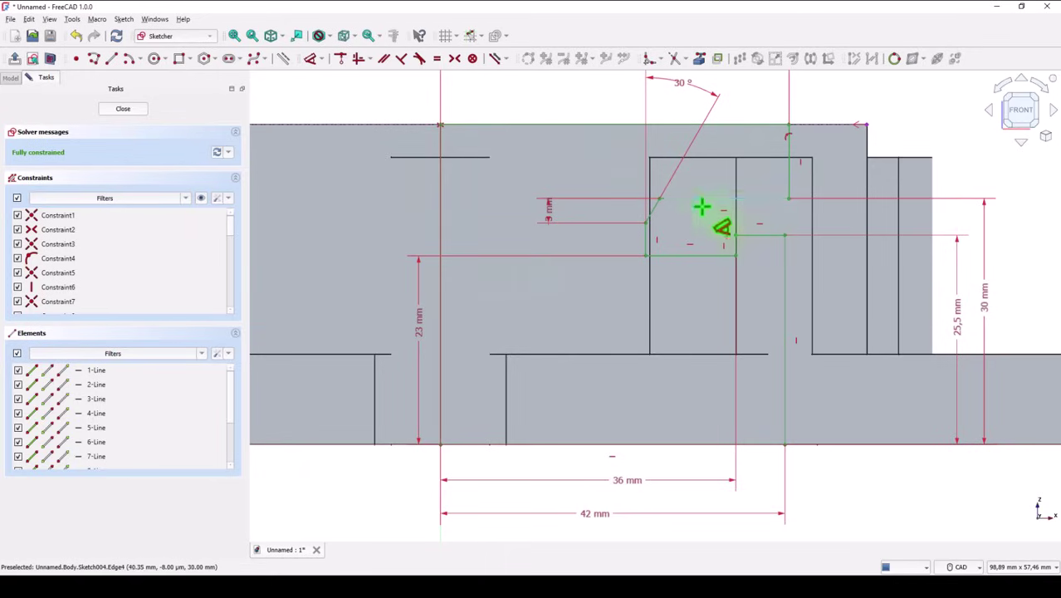
pyautogui.click(782, 436)
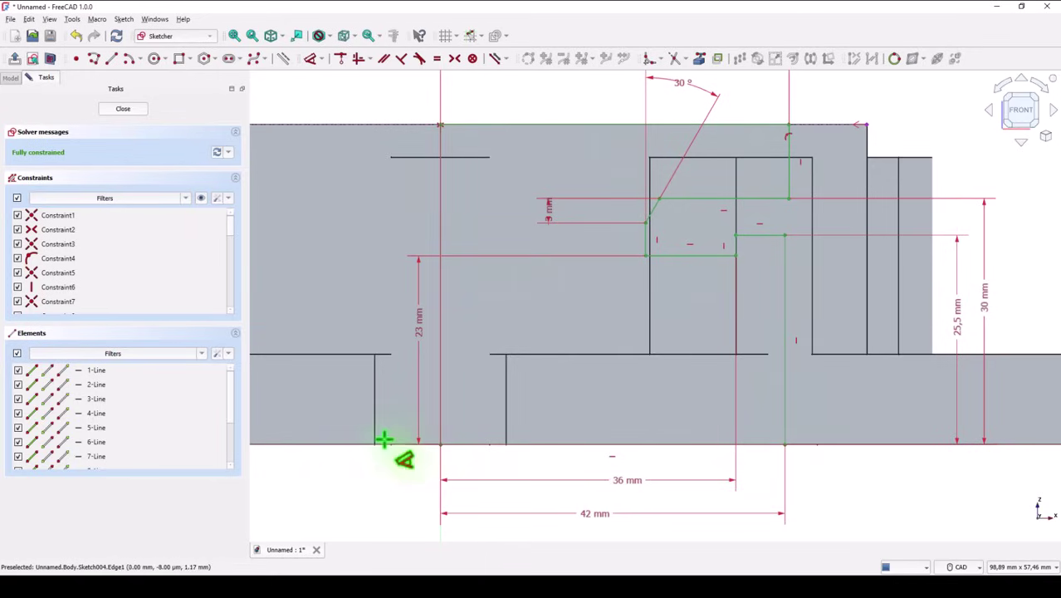
pyautogui.click(123, 110)
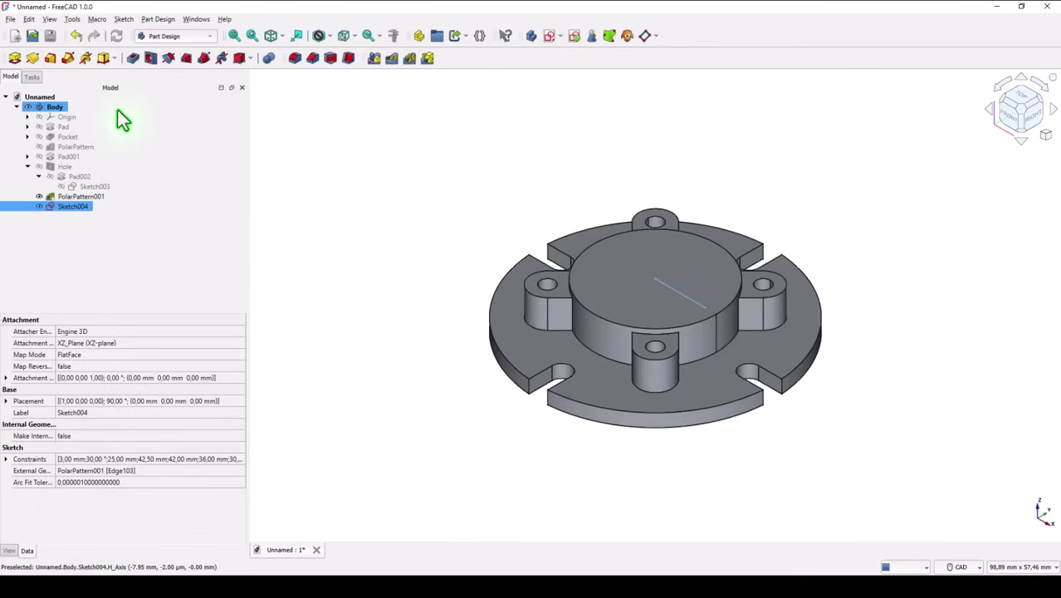
pyautogui.click(169, 56)
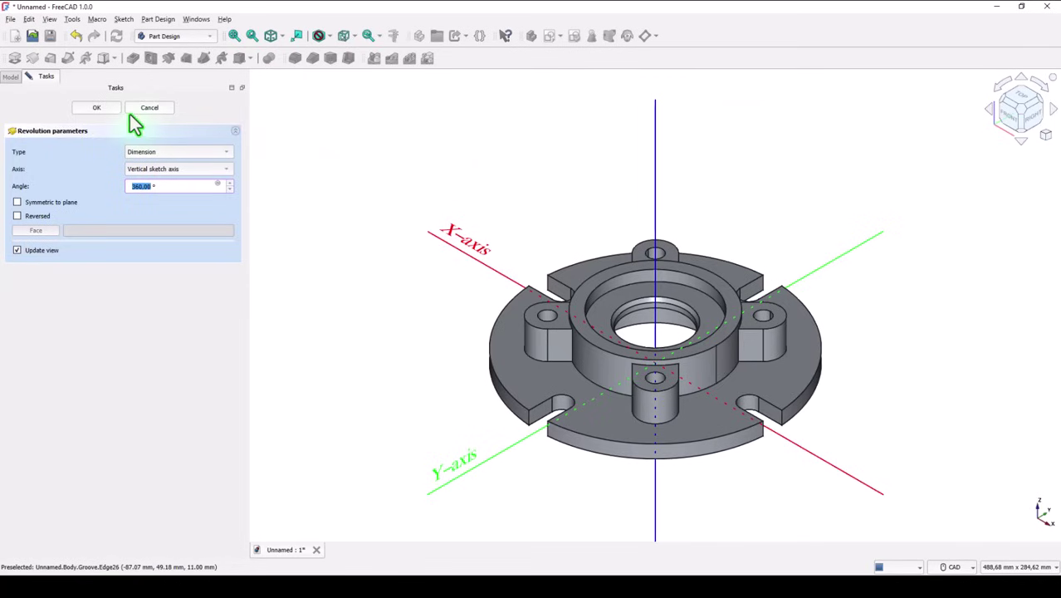
pyautogui.click(100, 109)
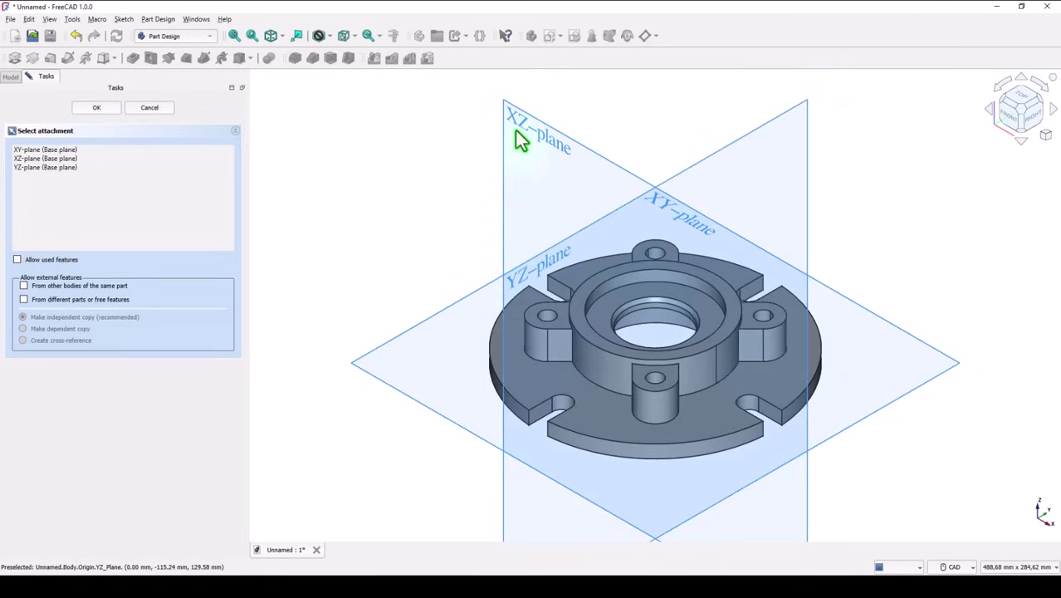
# - Create a sketch on the YZ plane and display the body in section view
pyautogui.click(504, 267)
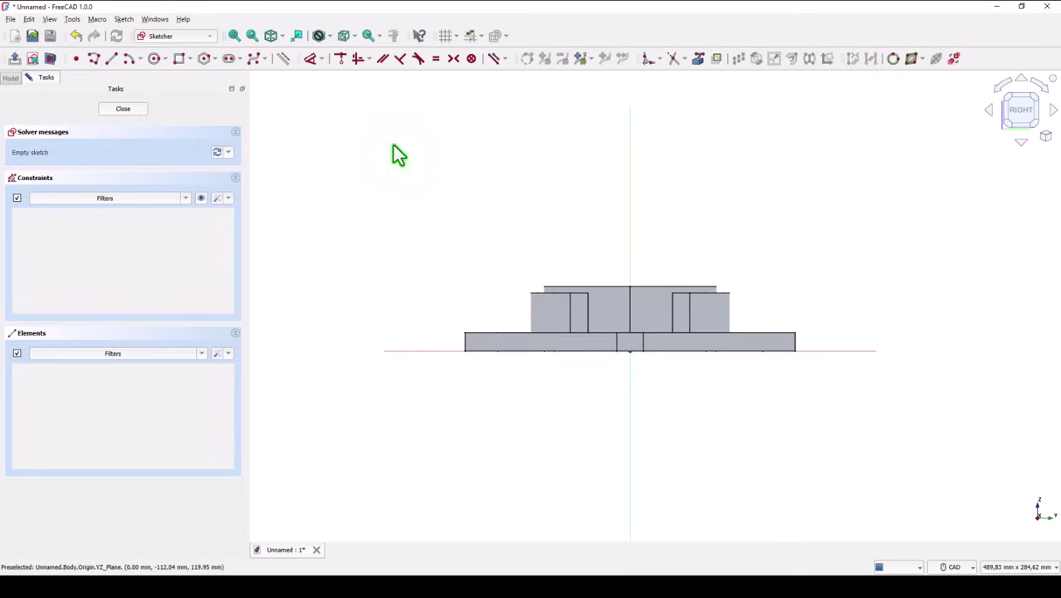
pyautogui.click(50, 59)
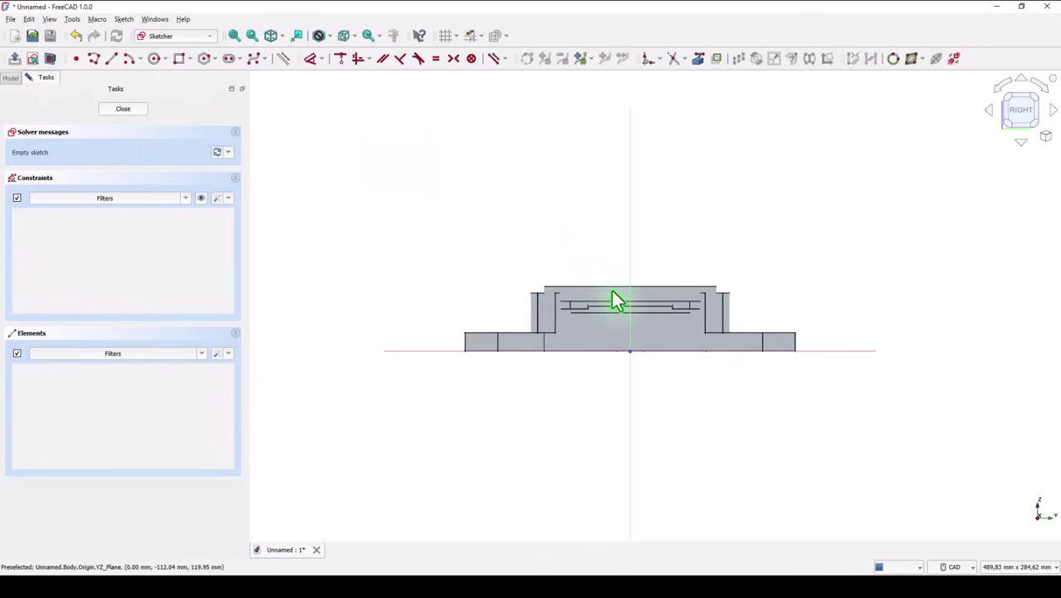
pyautogui.scroll(5, 621, 311)
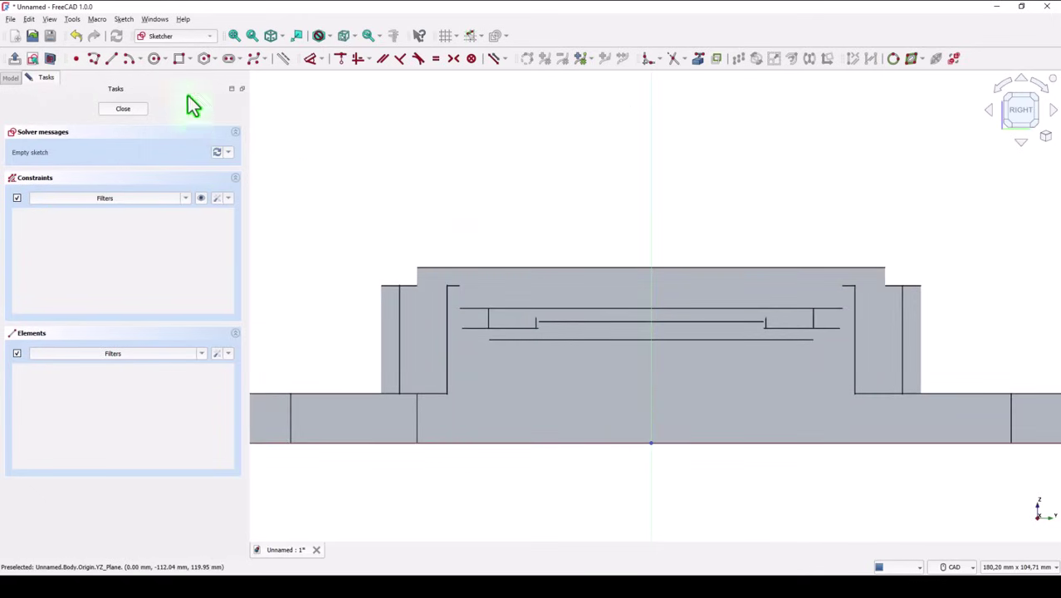
# - Draw two separate rectangles above the base on opposite sides of the vertical axis, the left one about 15.6 by 5.9 mm
pyautogui.click(179, 58)
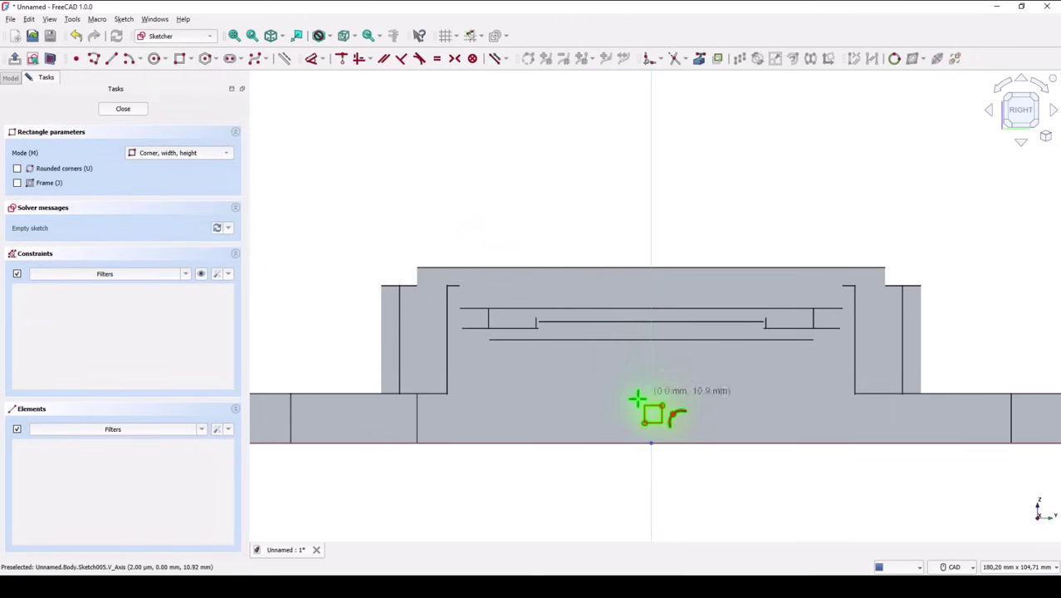
pyautogui.click(521, 375)
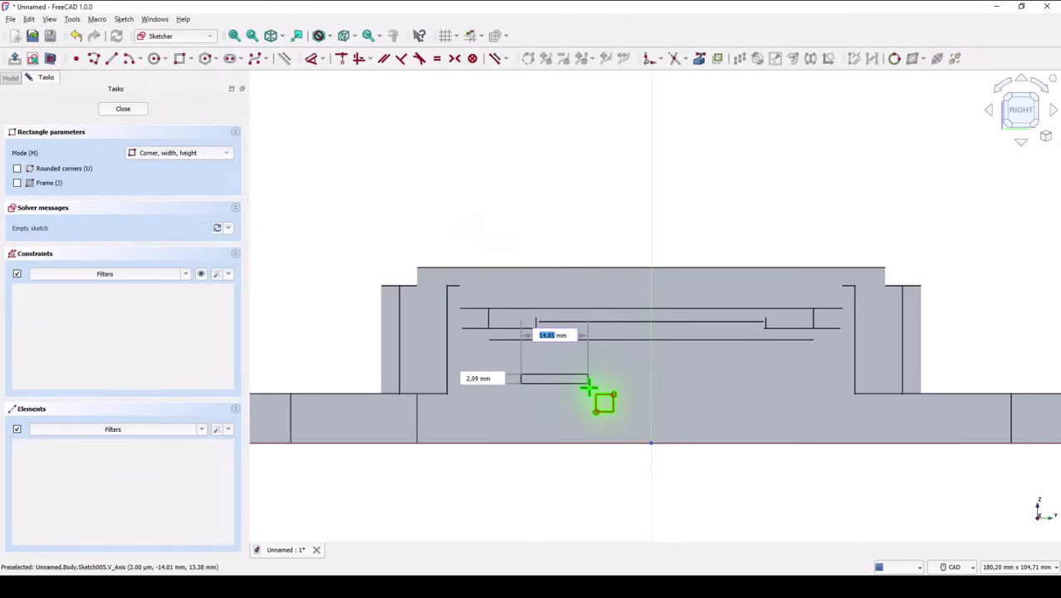
pyautogui.click(591, 401)
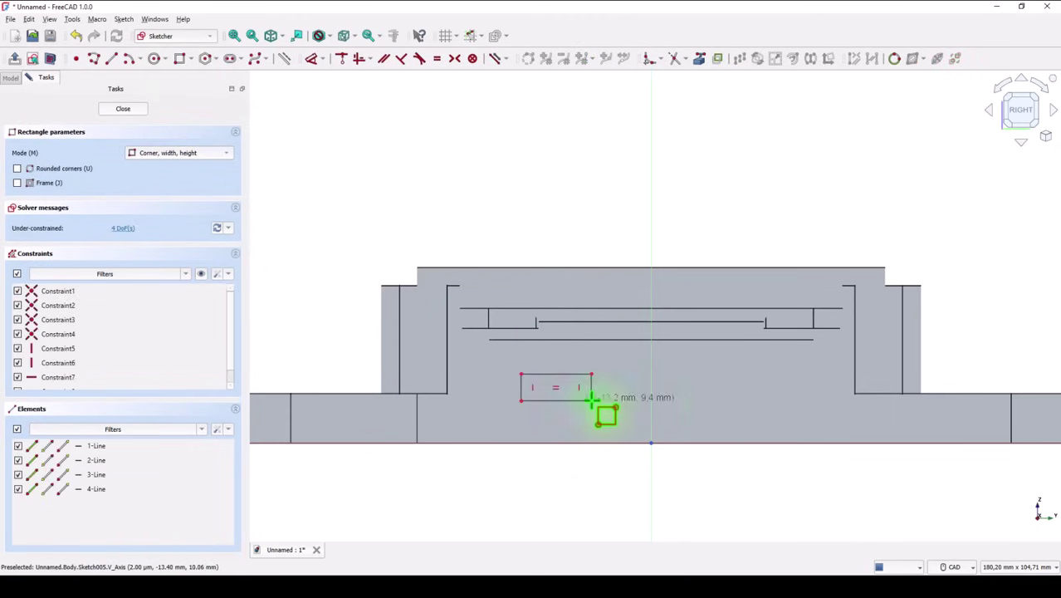
pyautogui.click(726, 376)
pyautogui.click(788, 399)
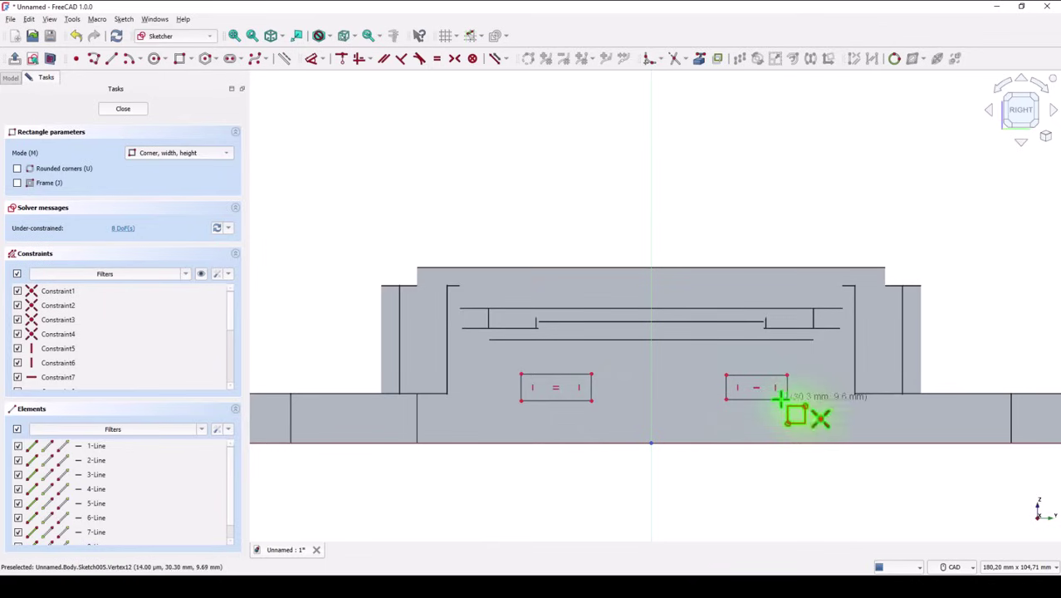
# - Dimension the left rectangle's width as 16 mm
pyautogui.click(312, 62)
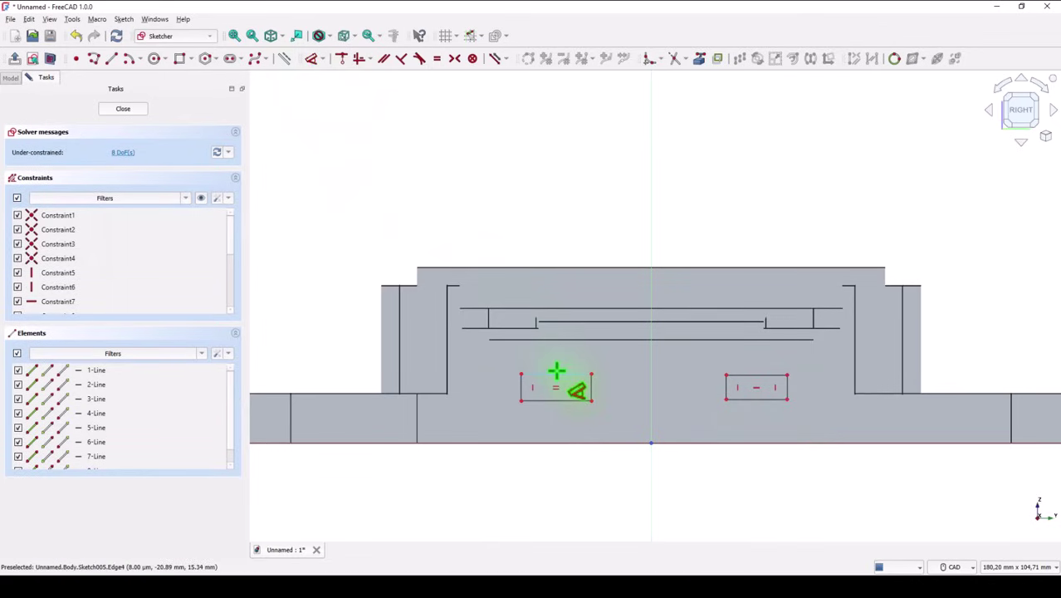
pyautogui.click(556, 373)
pyautogui.click(558, 212)
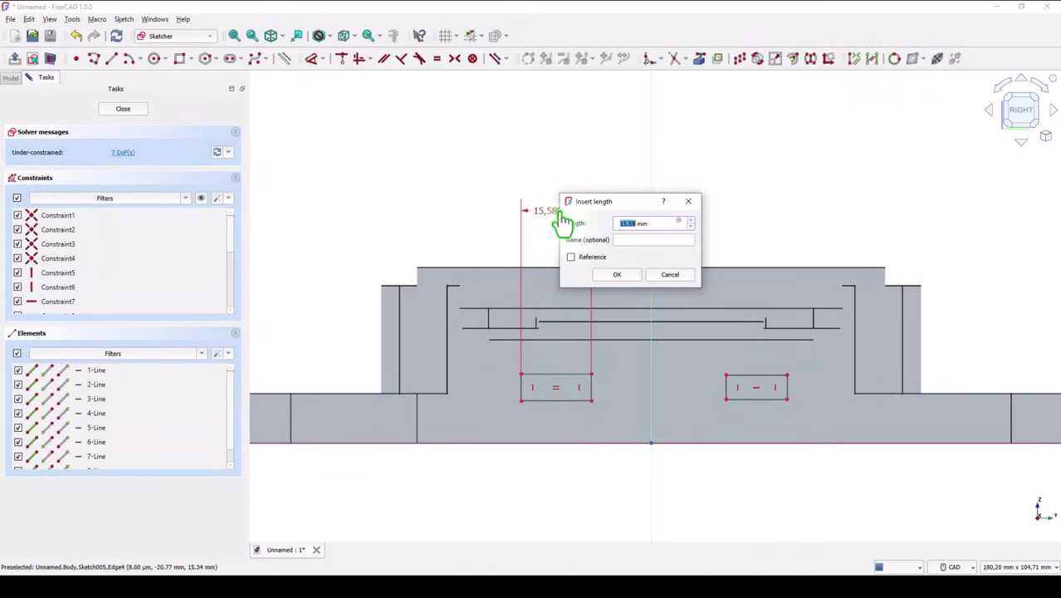
pyautogui.write('16')
pyautogui.press('Return')
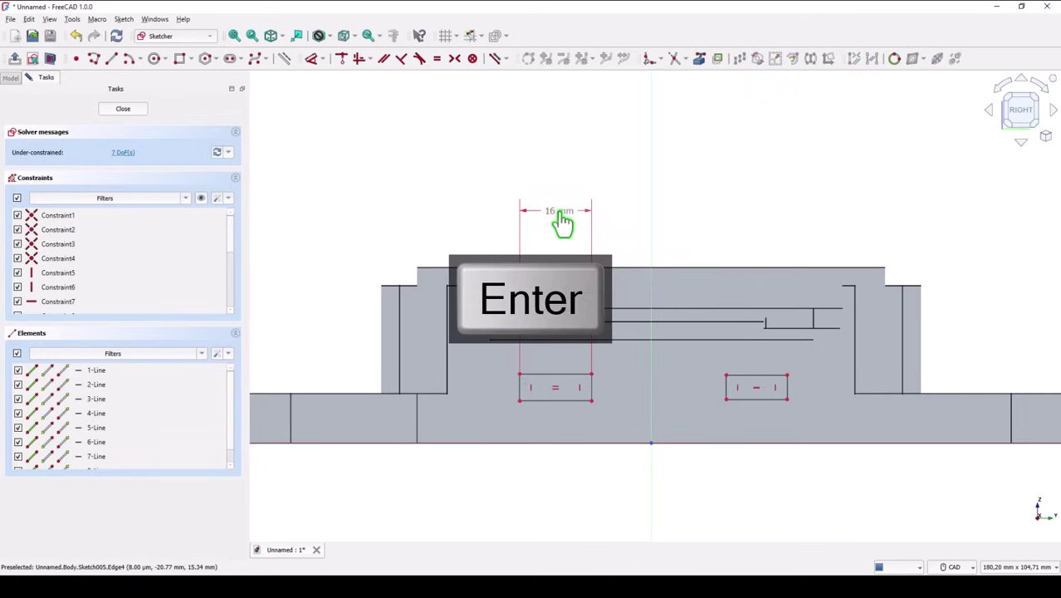
# - Dimension the left rectangle's height as 6 mm
pyautogui.click(519, 386)
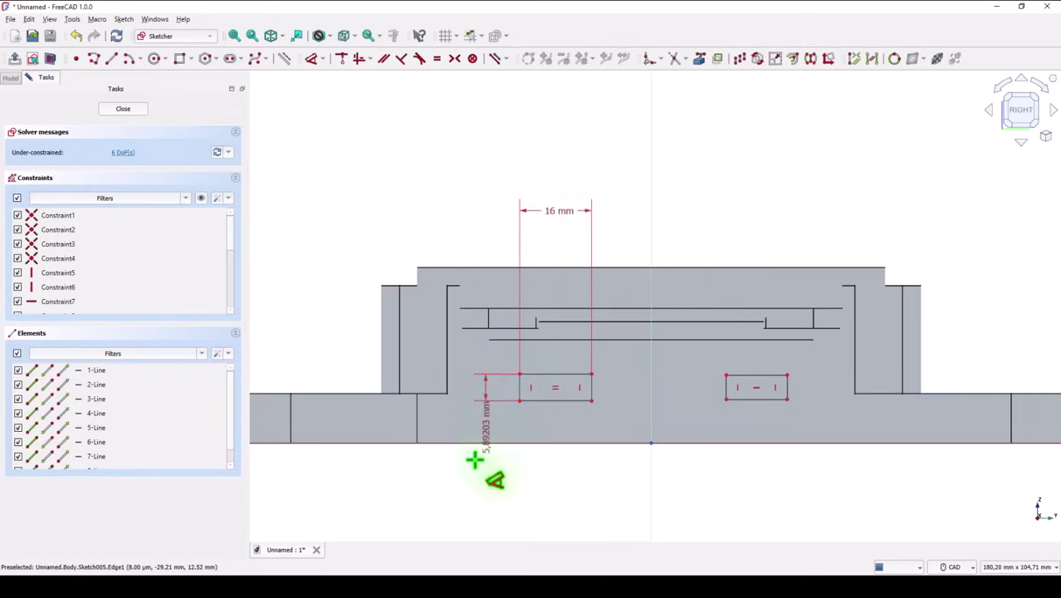
pyautogui.click(481, 490)
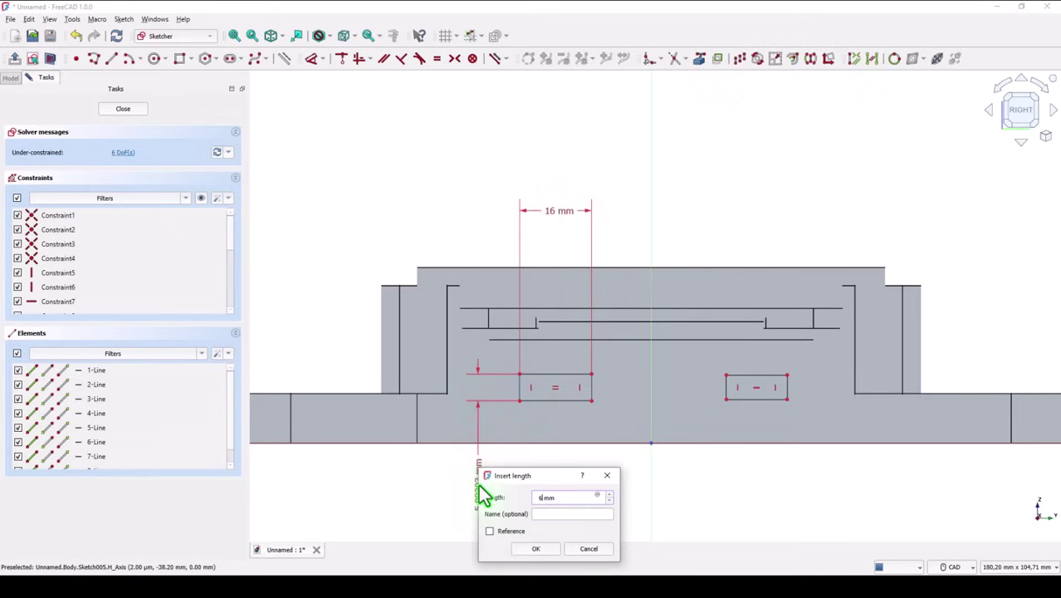
pyautogui.write('6')
pyautogui.press('Return')
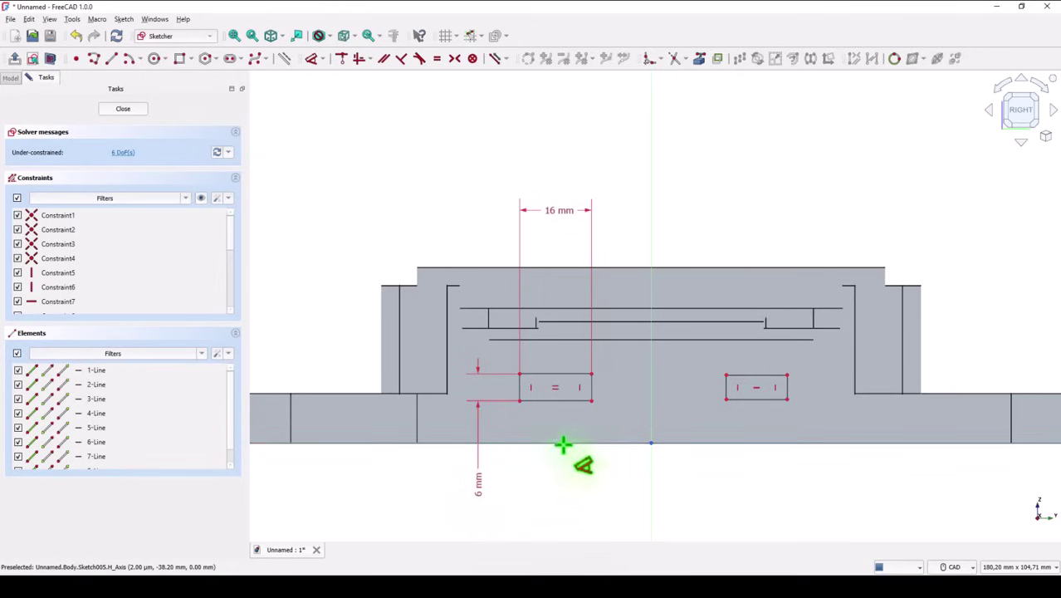
# - Dimension the left rectangle's lower edge at 12 mm above the sketch's horizontal axis
pyautogui.click(591, 402)
pyautogui.click(692, 428)
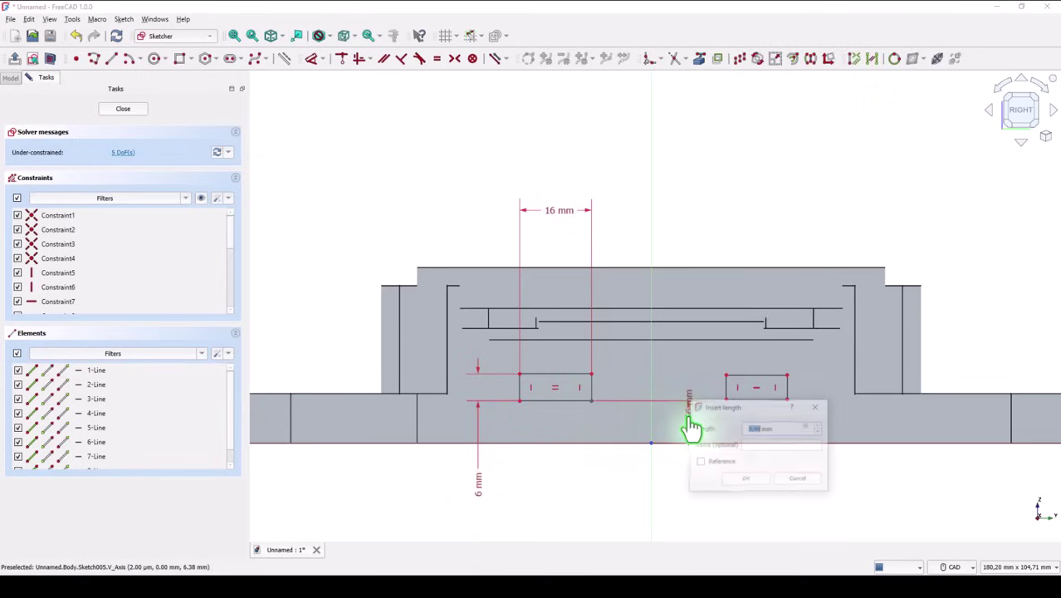
pyautogui.write('12')
pyautogui.press('Return')
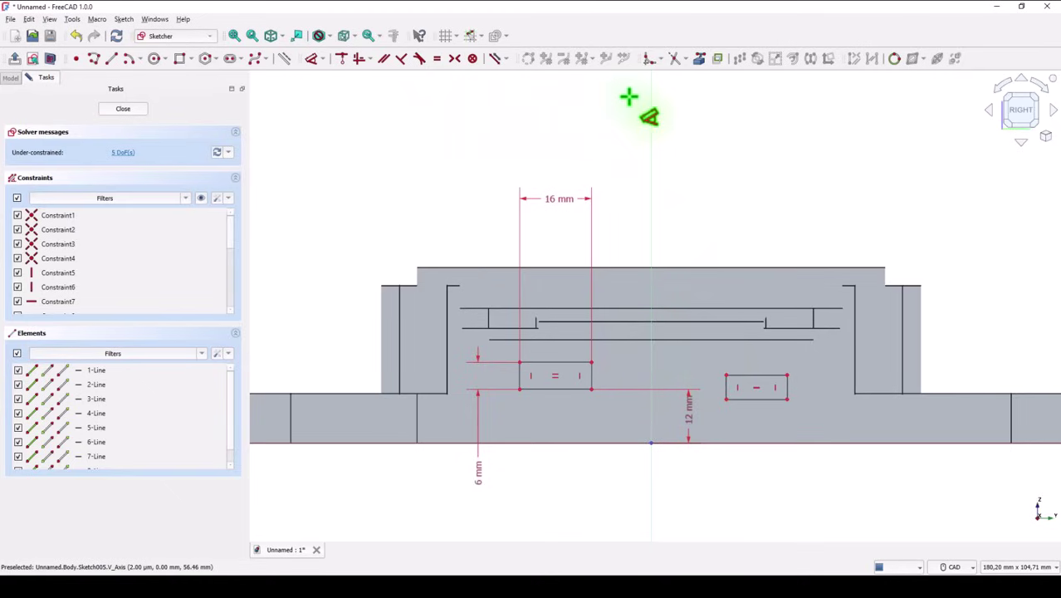
# - Constrain the inner lower corners of the two rectangles symmetrically about the vertical axis
pyautogui.click(455, 59)
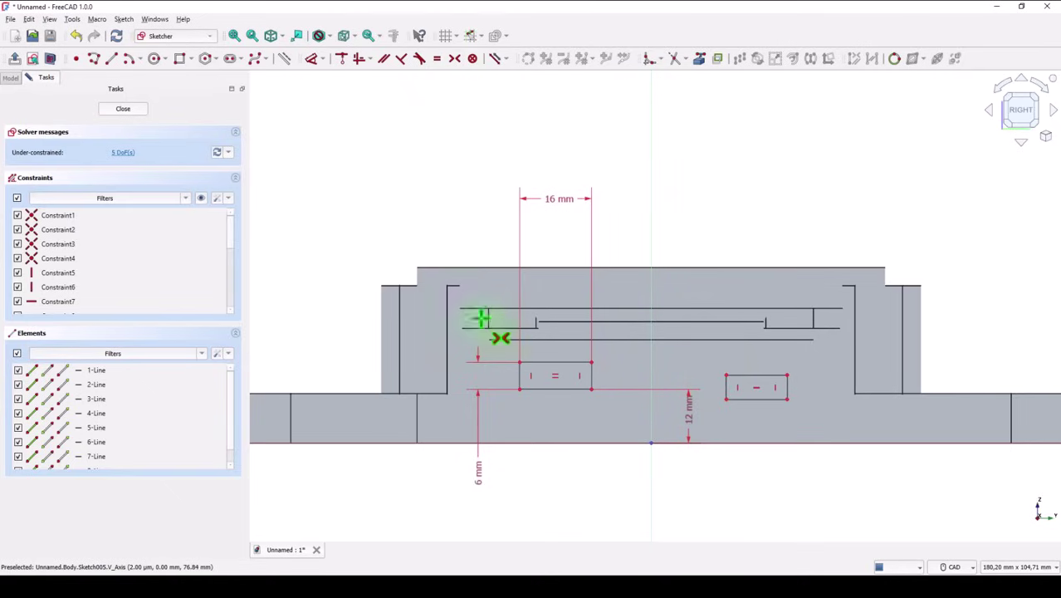
pyautogui.click(592, 387)
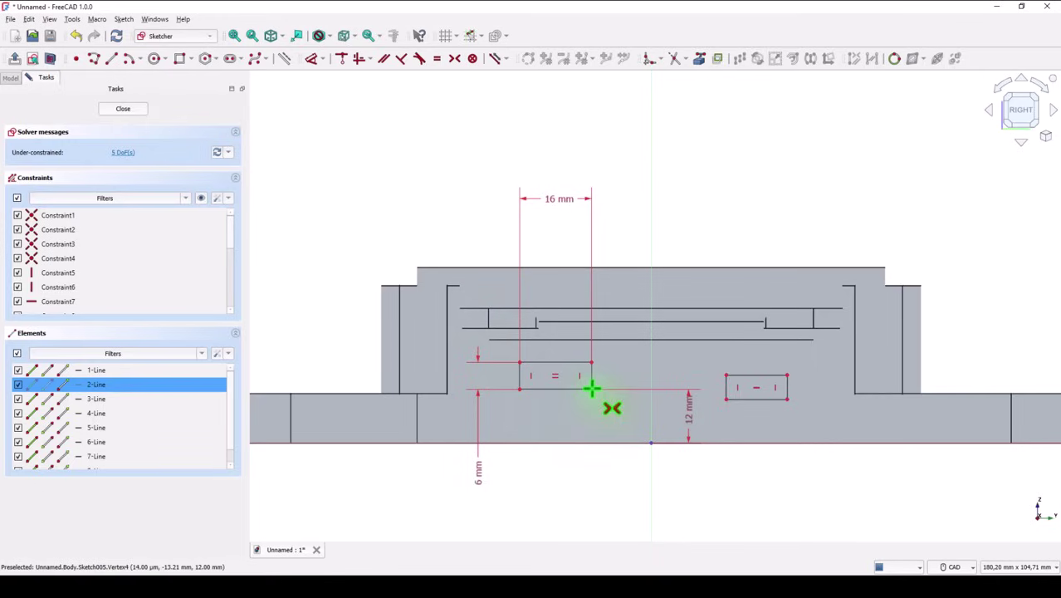
pyautogui.click(727, 398)
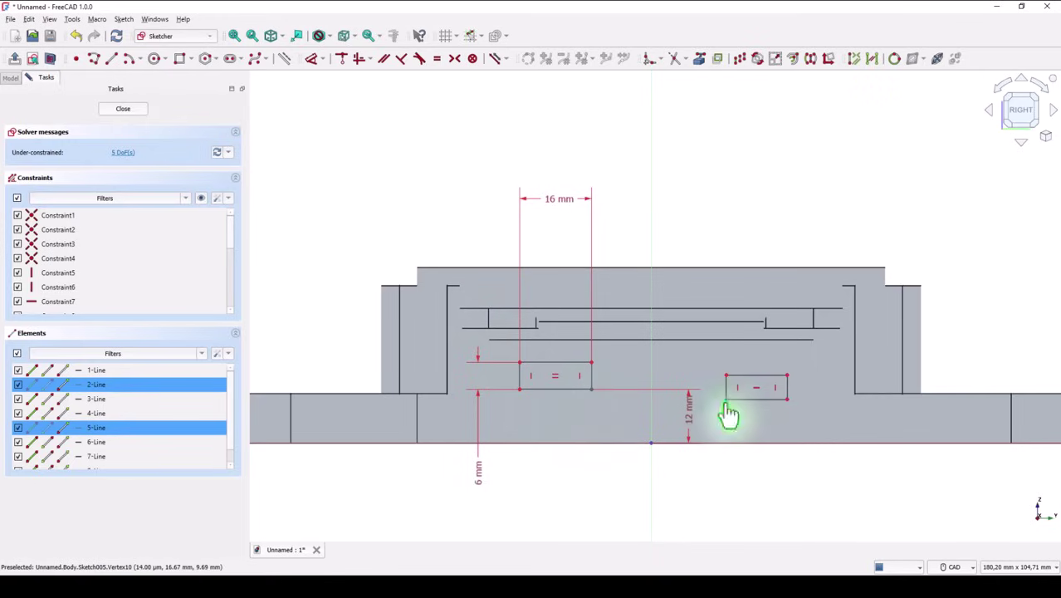
pyautogui.click(655, 415)
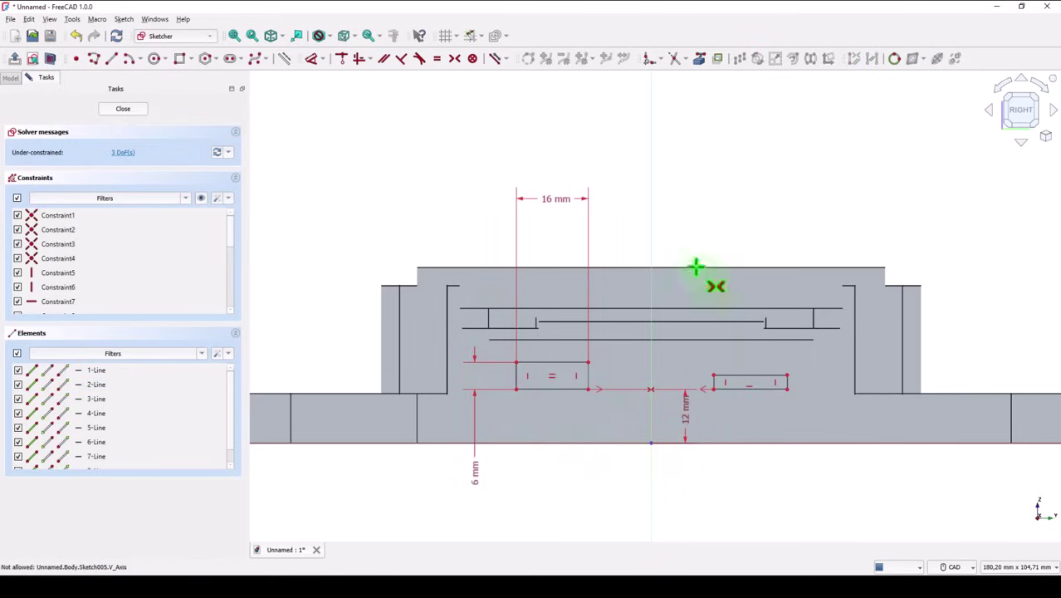
# - Apply equal constraints so the right rectangle matches the left one in both height and width
pyautogui.click(436, 58)
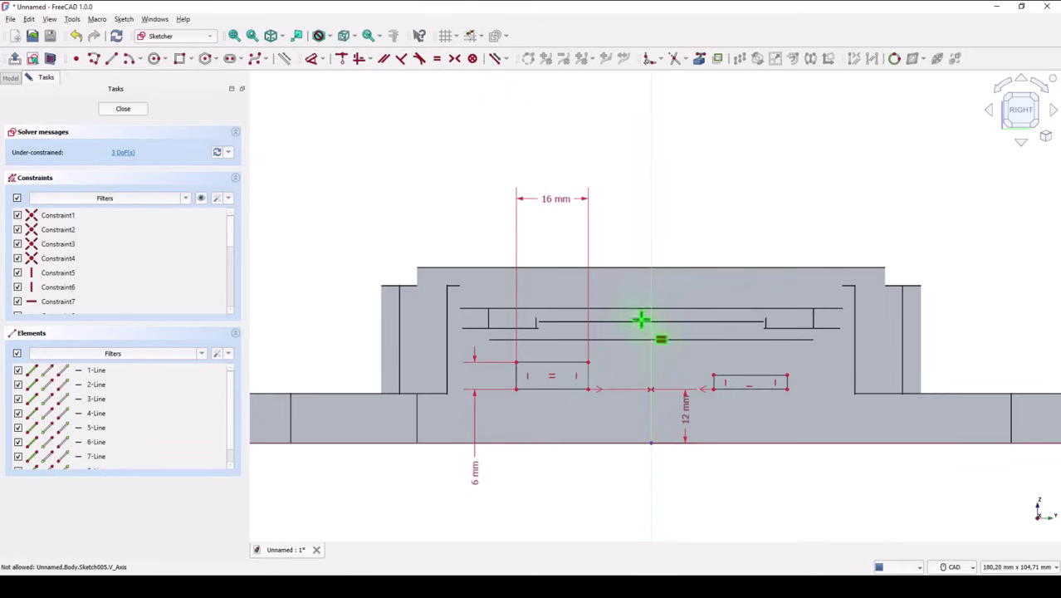
pyautogui.click(750, 377)
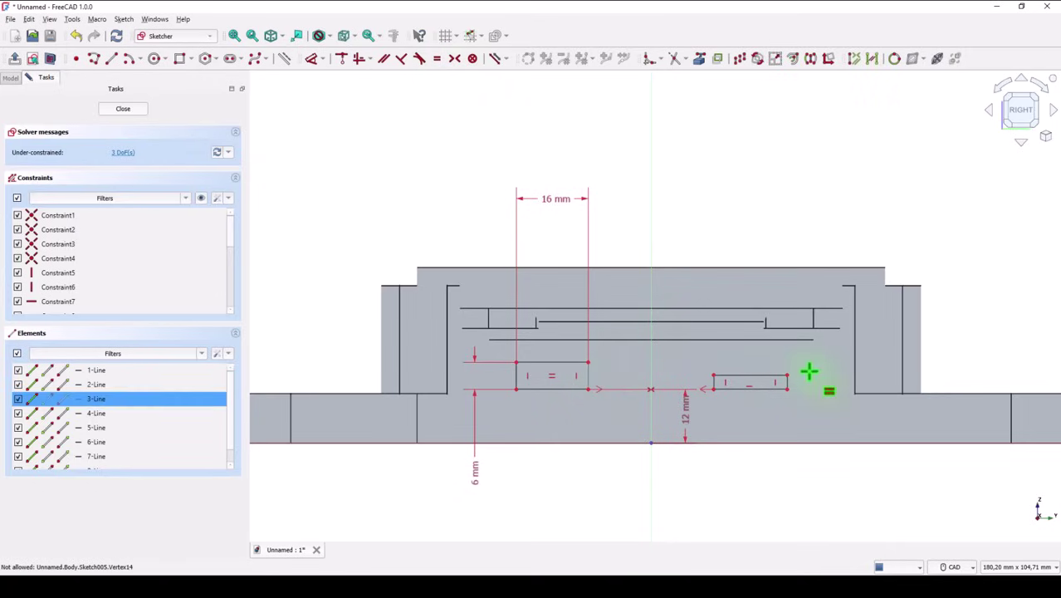
pyautogui.scroll(3, 788, 383)
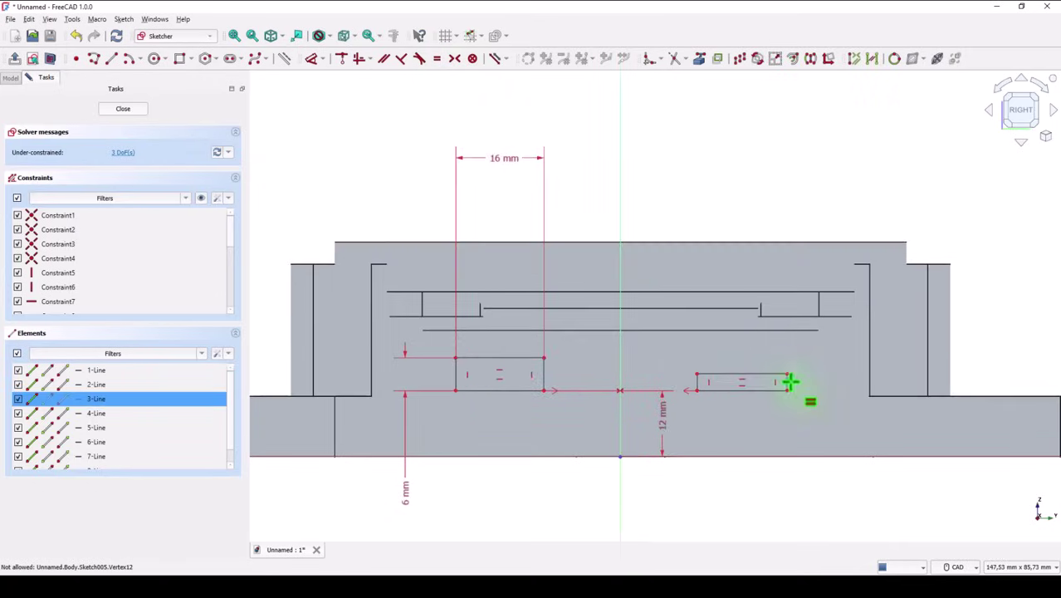
pyautogui.click(788, 383)
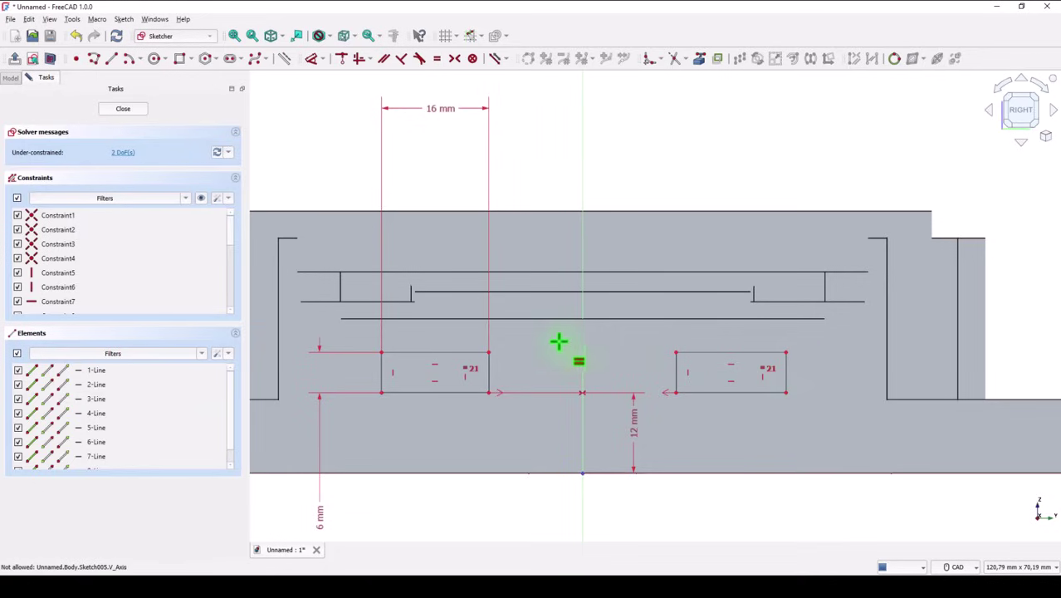
pyautogui.click(451, 401)
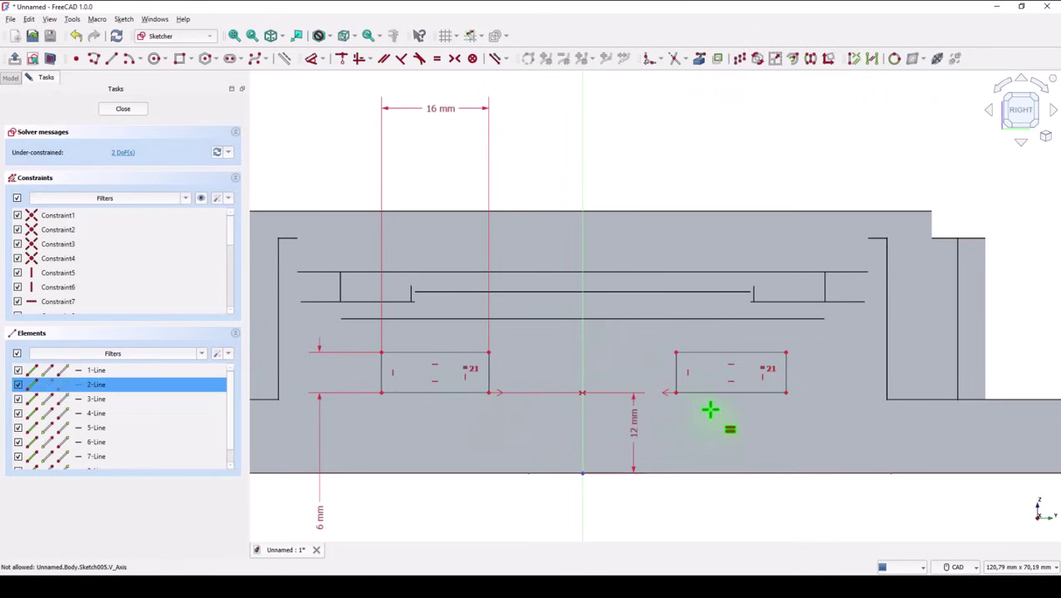
pyautogui.click(721, 401)
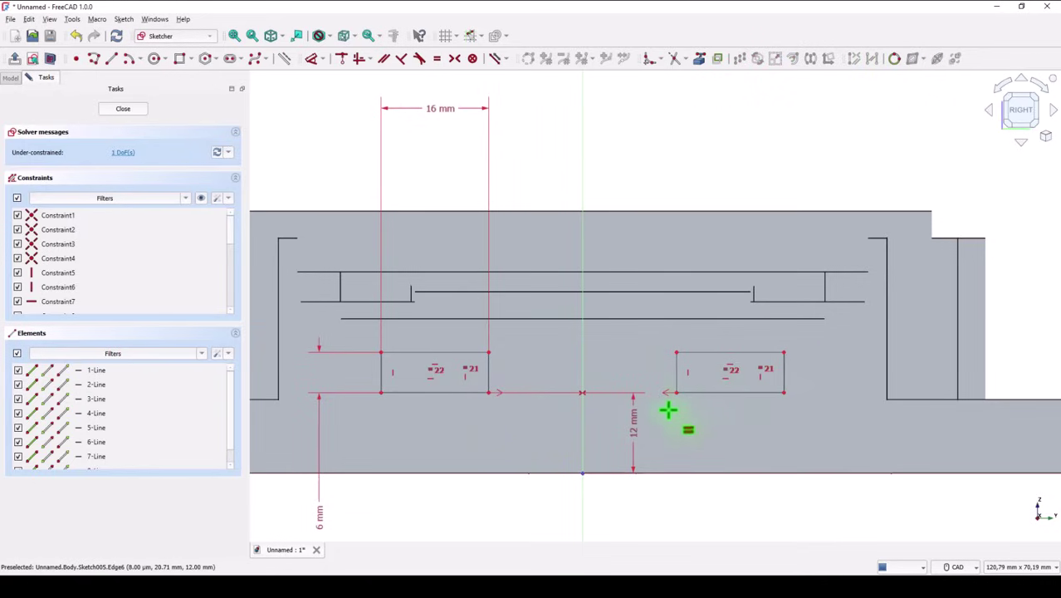
# - Dimension the gap between the rectangles' facing inner edges as 14 mm and close the sketch
pyautogui.click(313, 61)
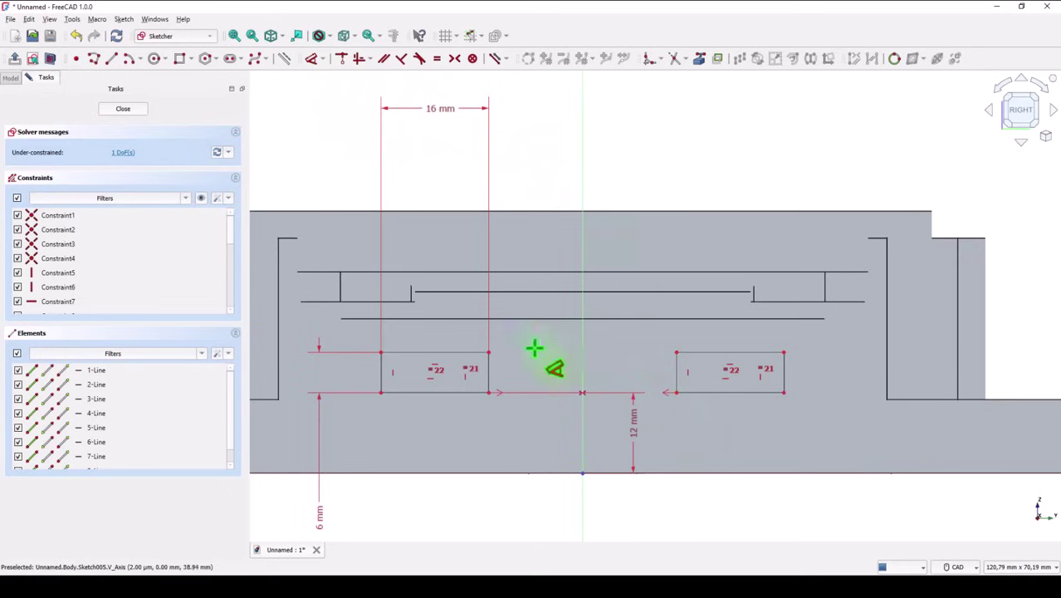
pyautogui.click(488, 370)
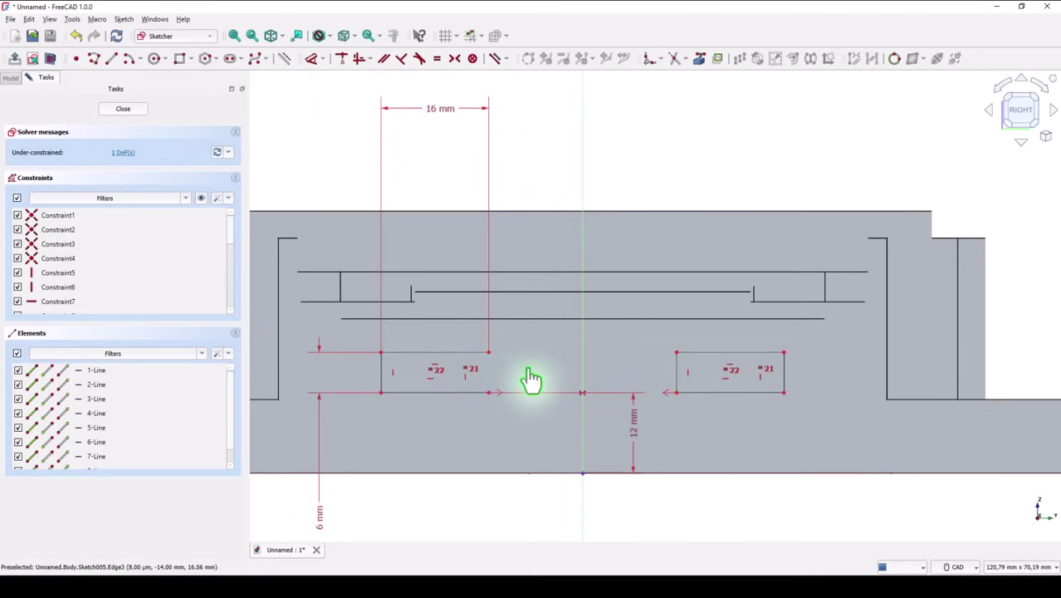
pyautogui.click(676, 378)
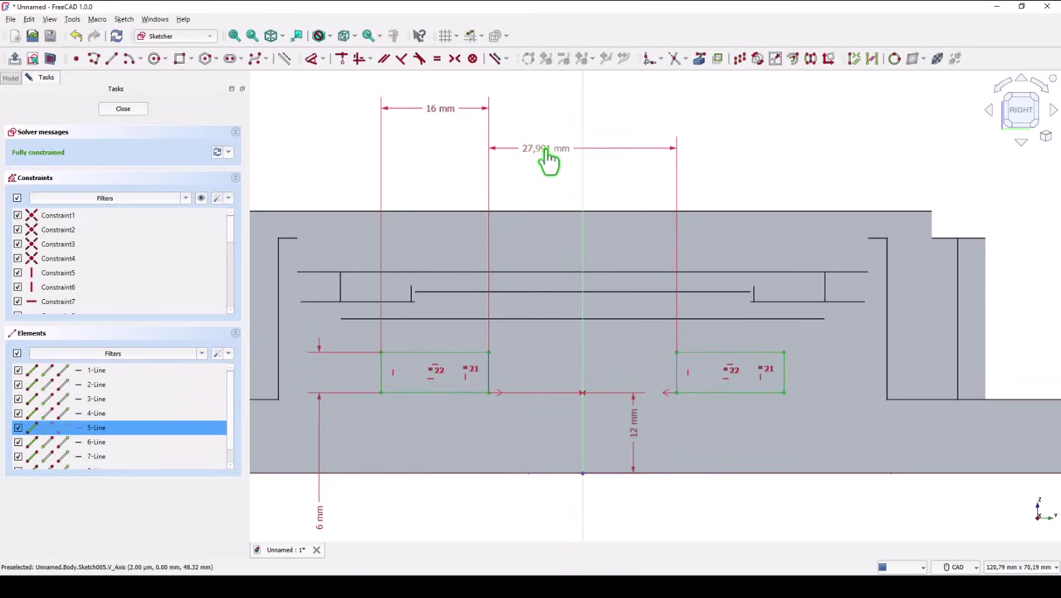
pyautogui.click(550, 159)
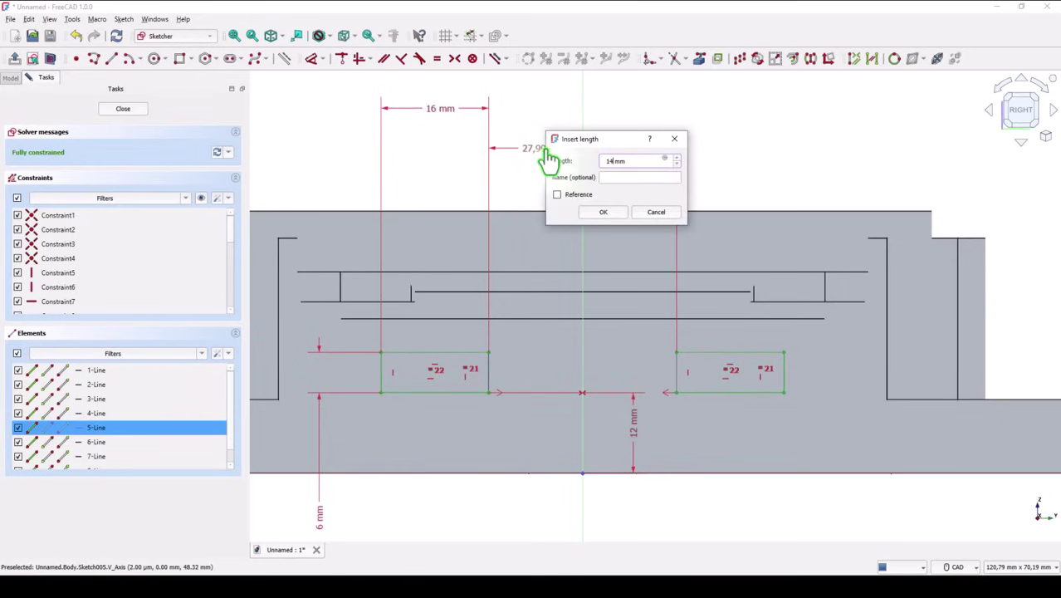
pyautogui.write('14')
pyautogui.press('Return')
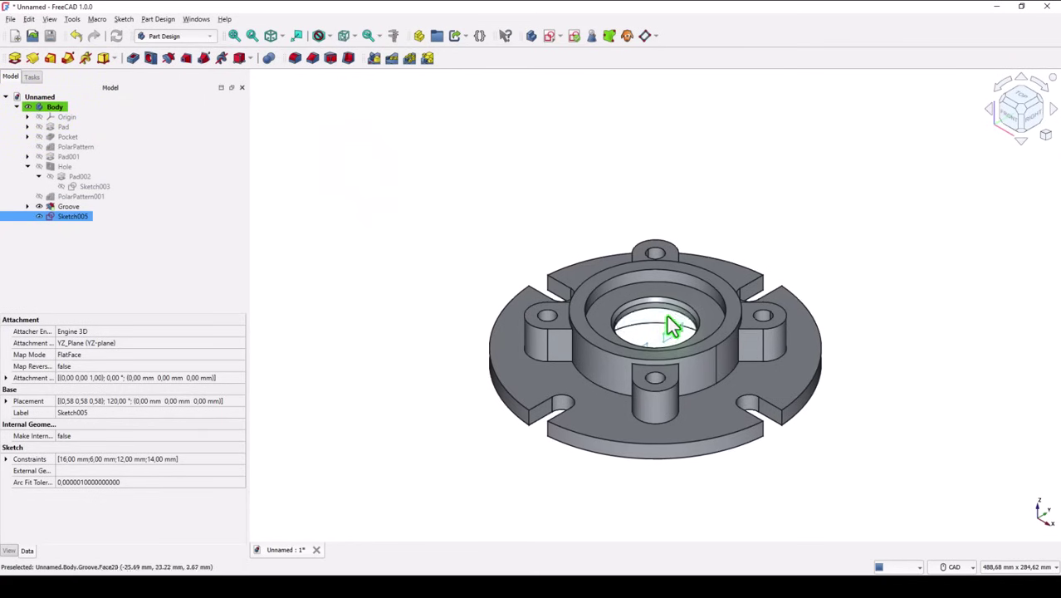
# - Pocket the two-rectangle sketch through all, symmetric to its plane, and show the whole part in isometric view
pyautogui.scroll(5, 668, 349)
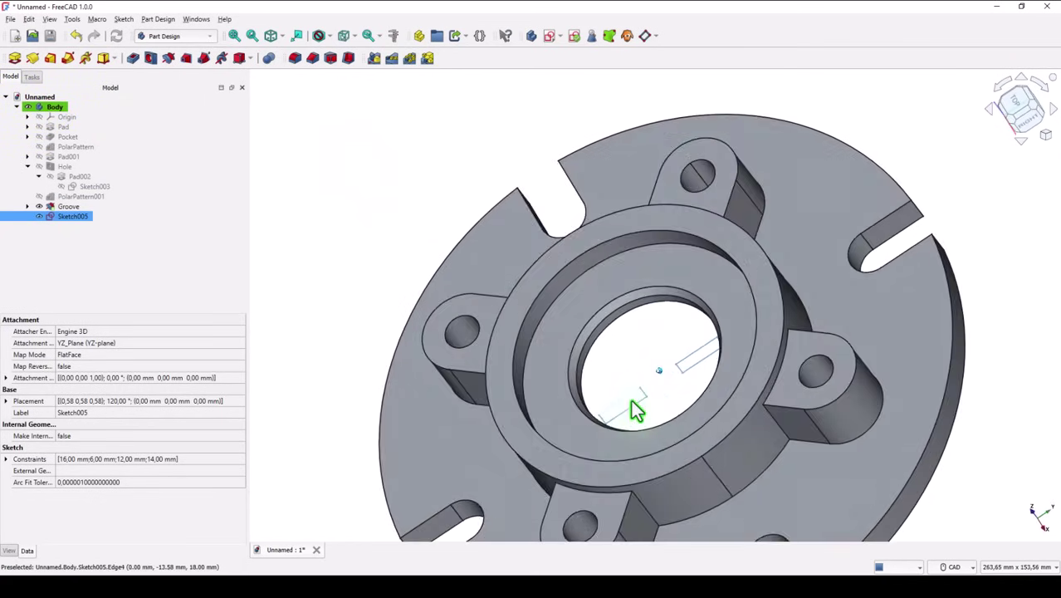
pyautogui.press('0')
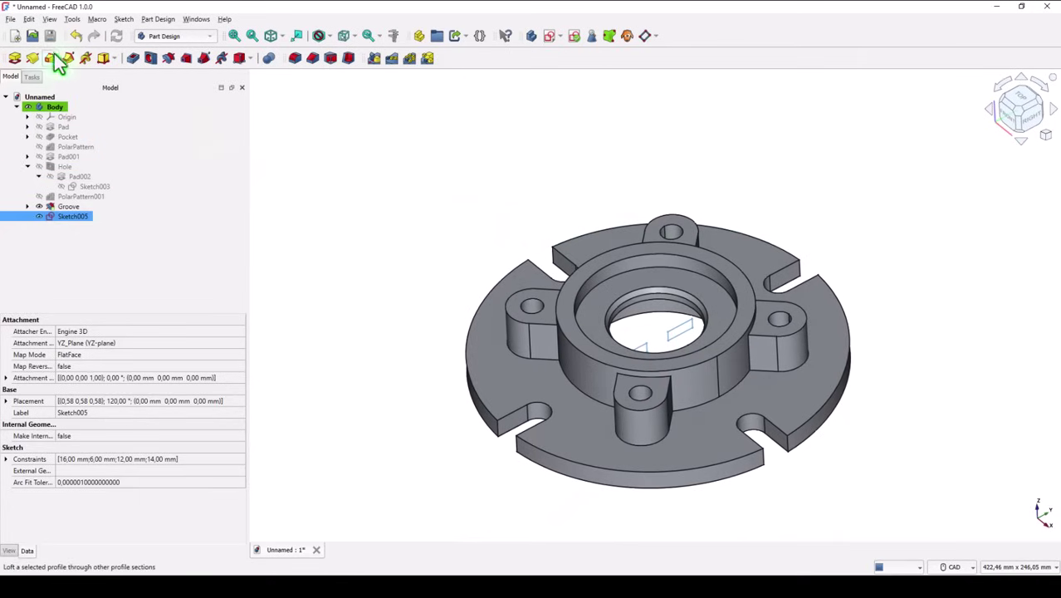
pyautogui.click(132, 58)
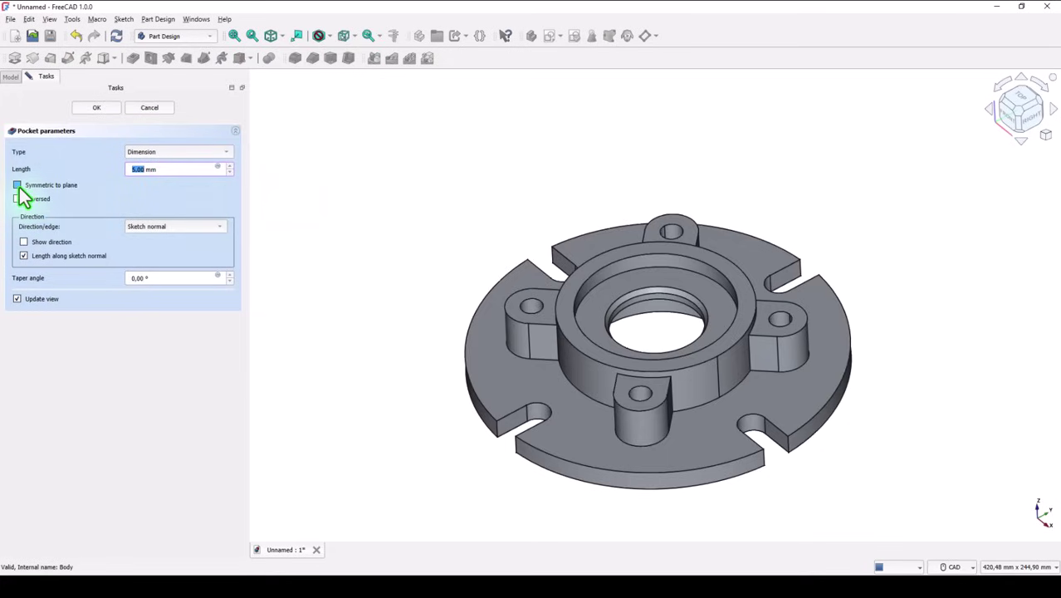
pyautogui.click(17, 185)
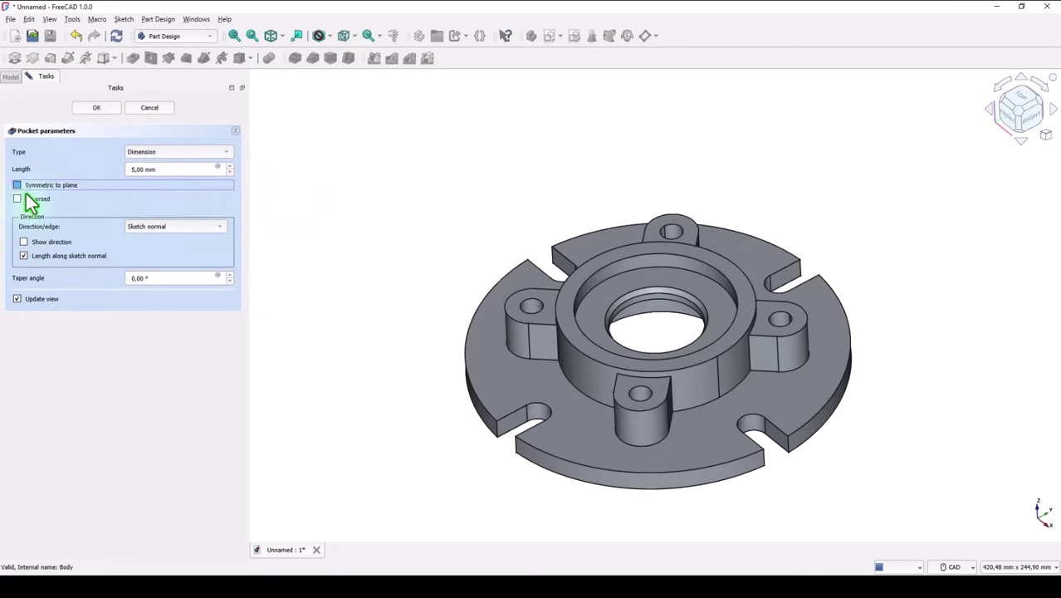
pyautogui.click(178, 151)
pyautogui.click(174, 163)
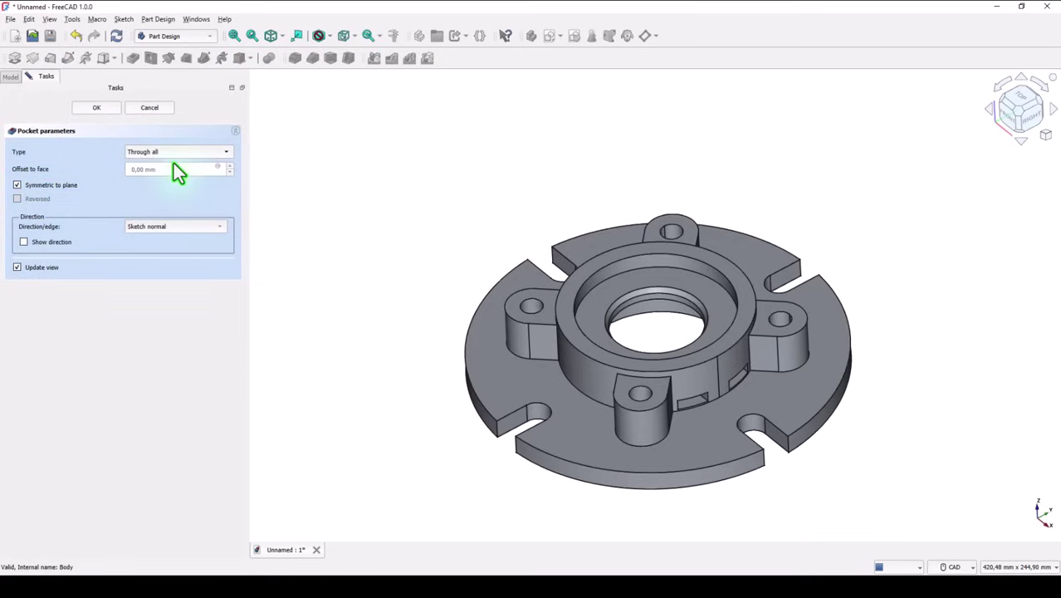
pyautogui.moveTo(337, 243); pyautogui.dragTo(622, 256, button='middle')
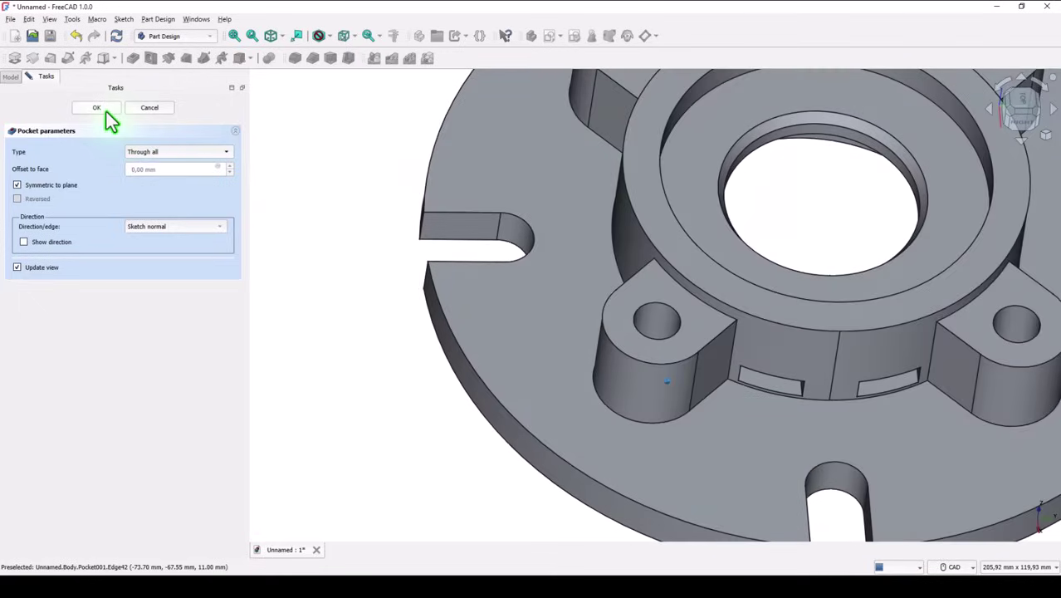
pyautogui.click(108, 110)
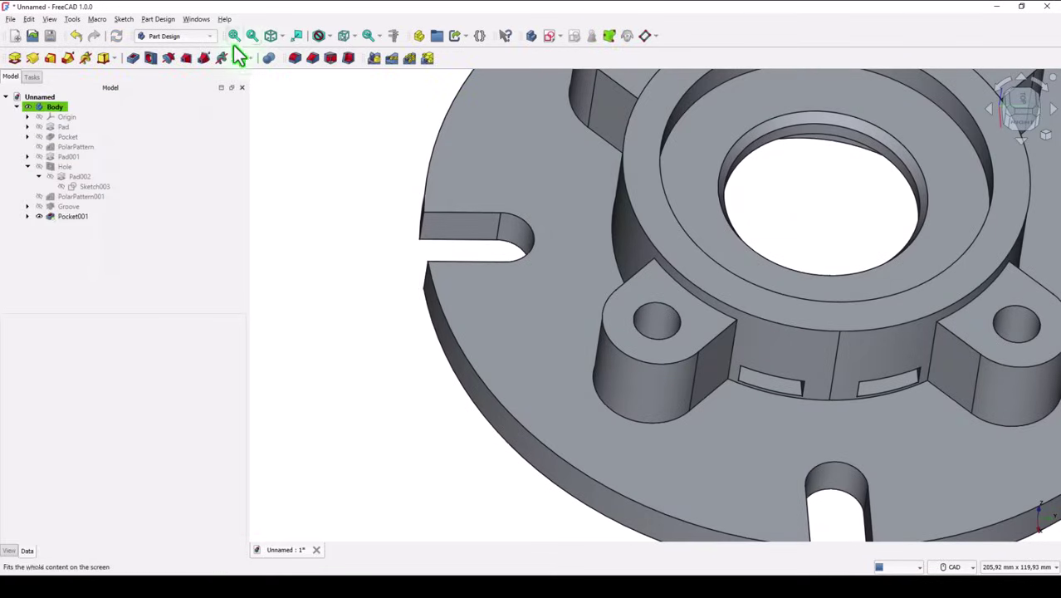
pyautogui.click(271, 37)
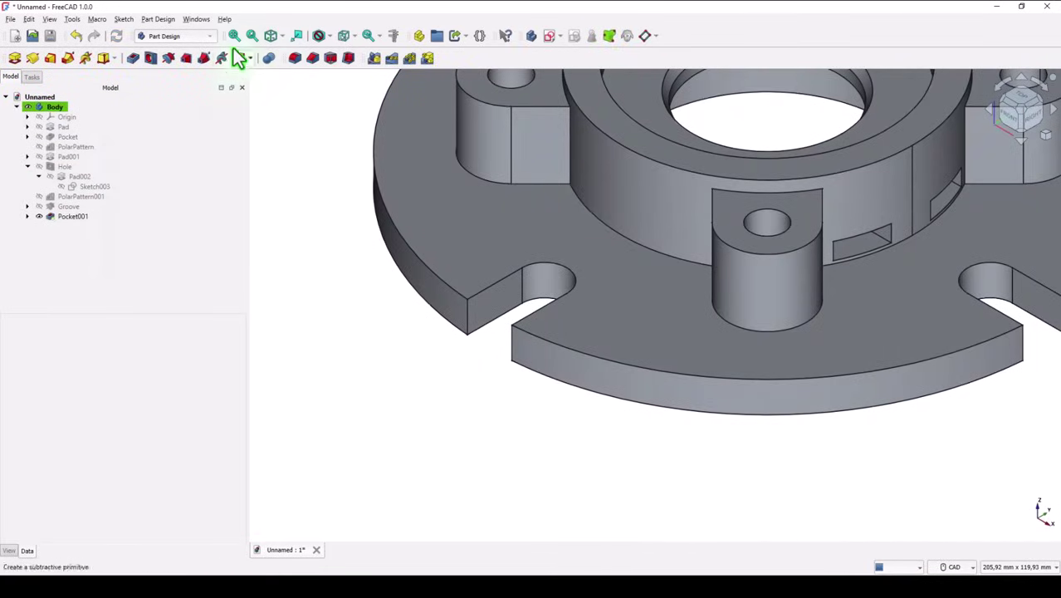
pyautogui.click(233, 36)
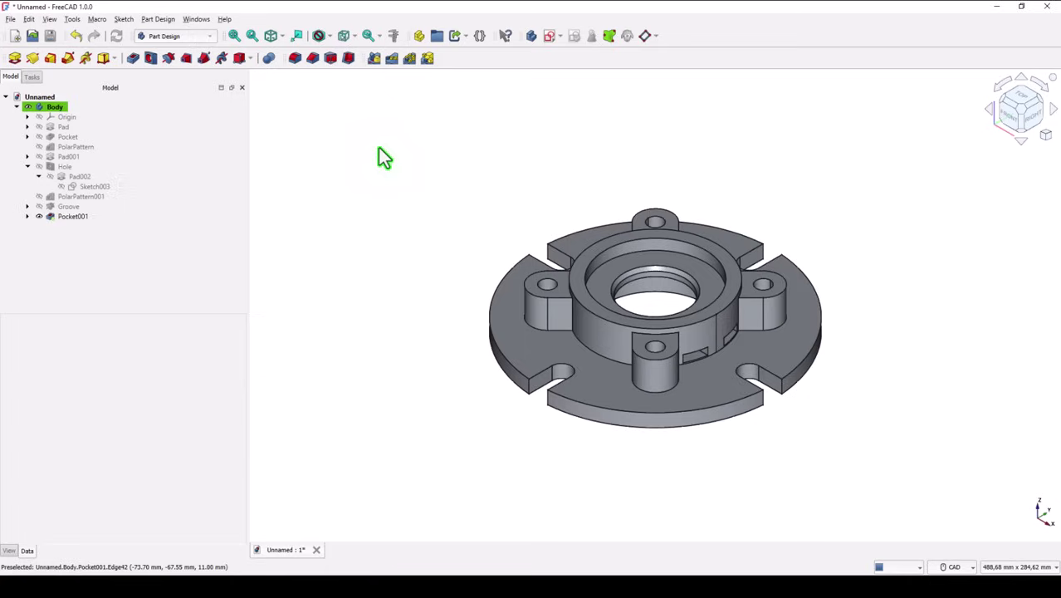